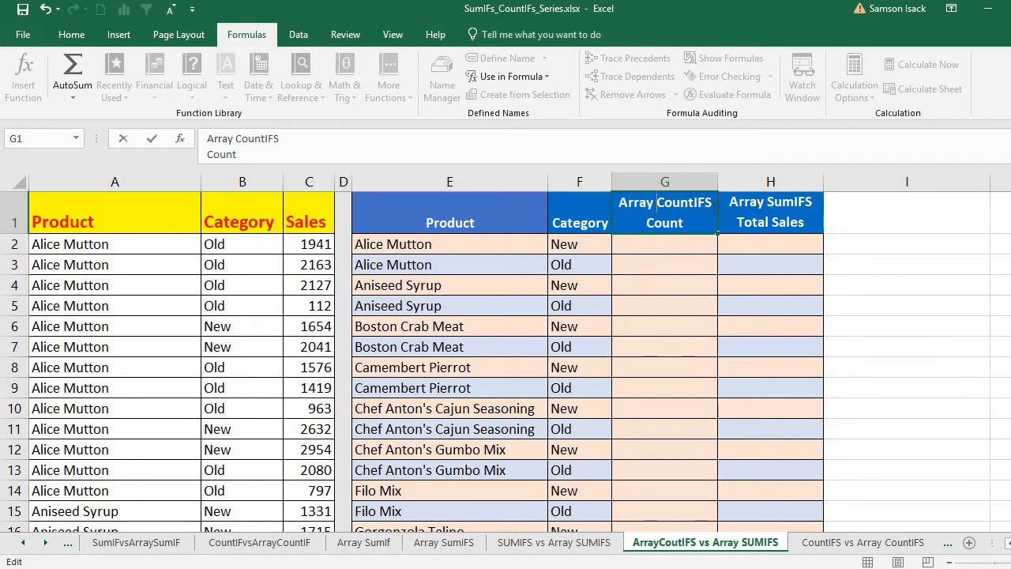
Step: Review the Array CountIFS and Array SumIFS column headings in G1 and H1
{"action": "left_click_drag", "start_coordinate": [713, 203], "coordinate": [665, 203]}
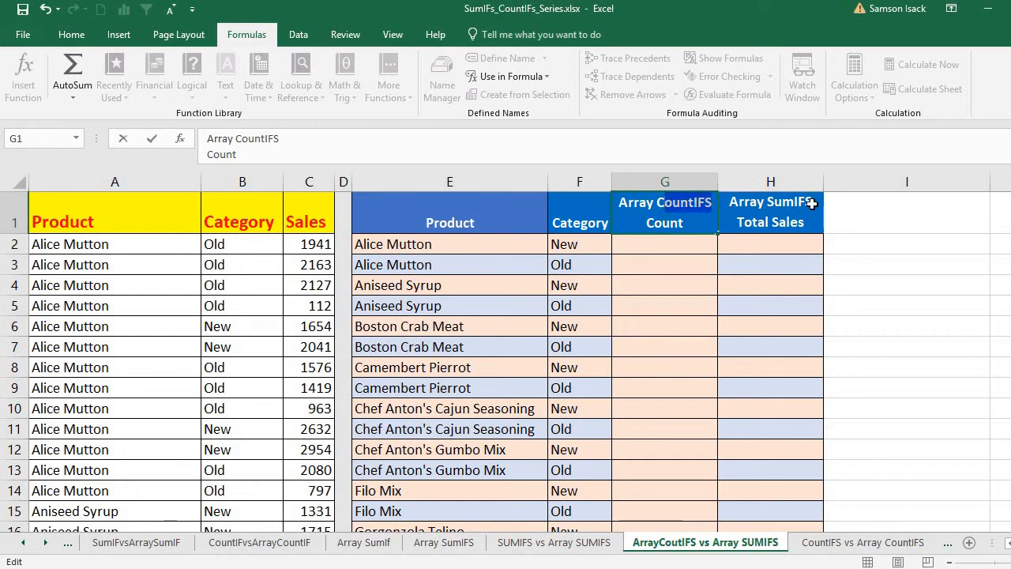
{"action": "left_click", "coordinate": [811, 203]}
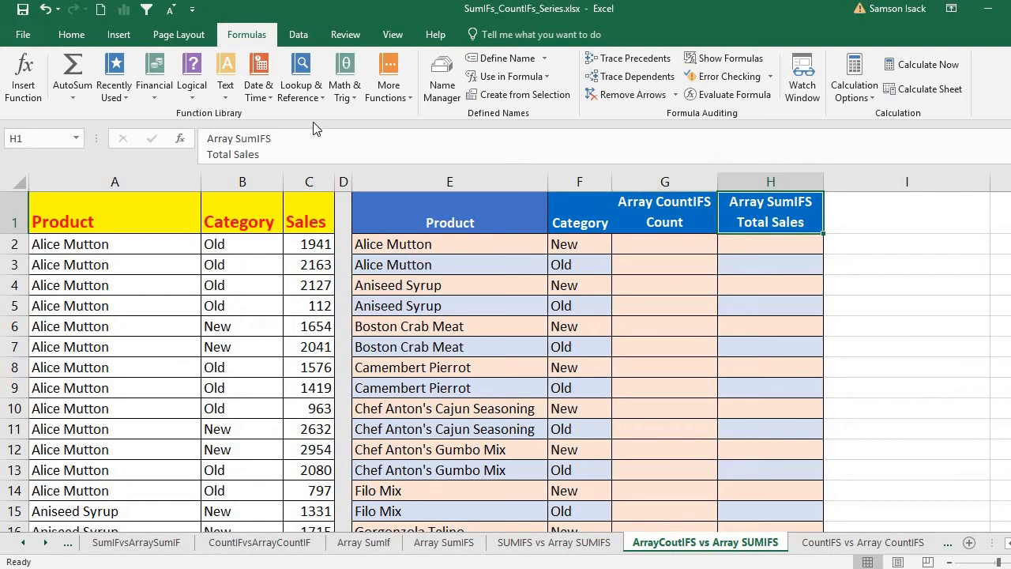
Step: Examine the Product, Category and Sales columns of the source data from the headers to the last row
{"action": "left_click", "coordinate": [110, 209]}
{"action": "key", "text": "ctrl+shift+Down"}
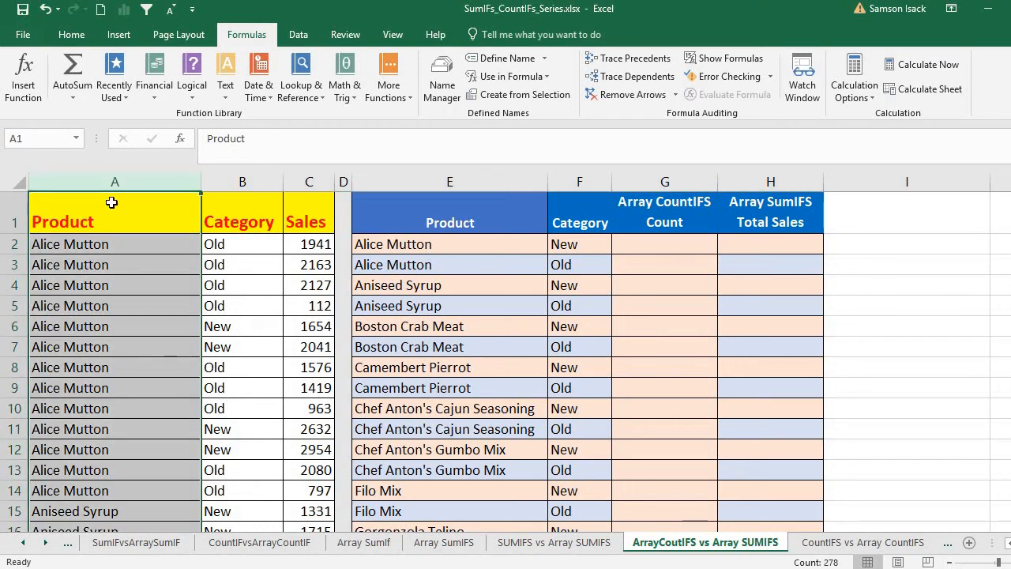
{"action": "left_click", "coordinate": [216, 208]}
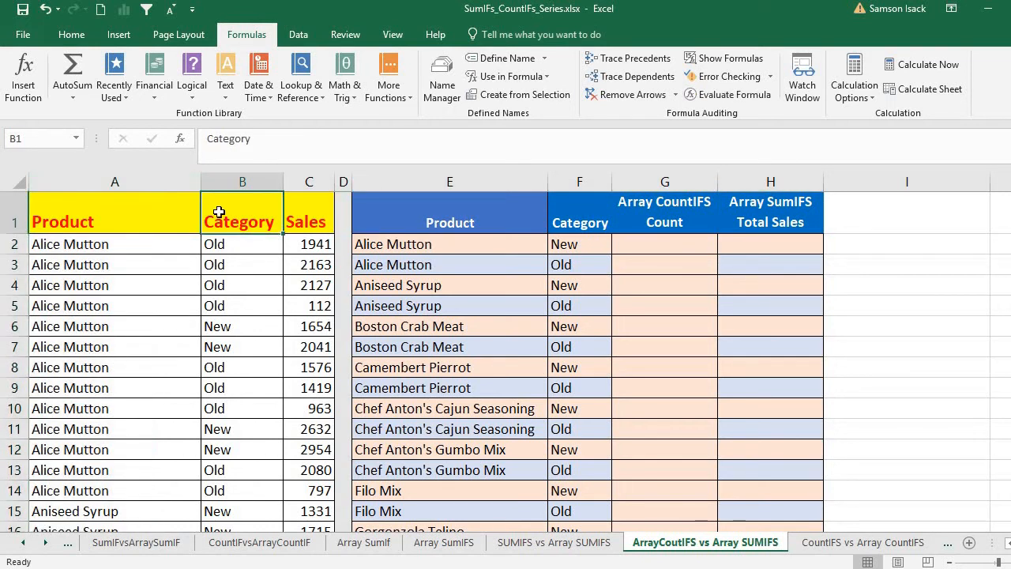
{"action": "left_click_drag", "start_coordinate": [237, 248], "coordinate": [260, 368]}
{"action": "left_click", "coordinate": [132, 245]}
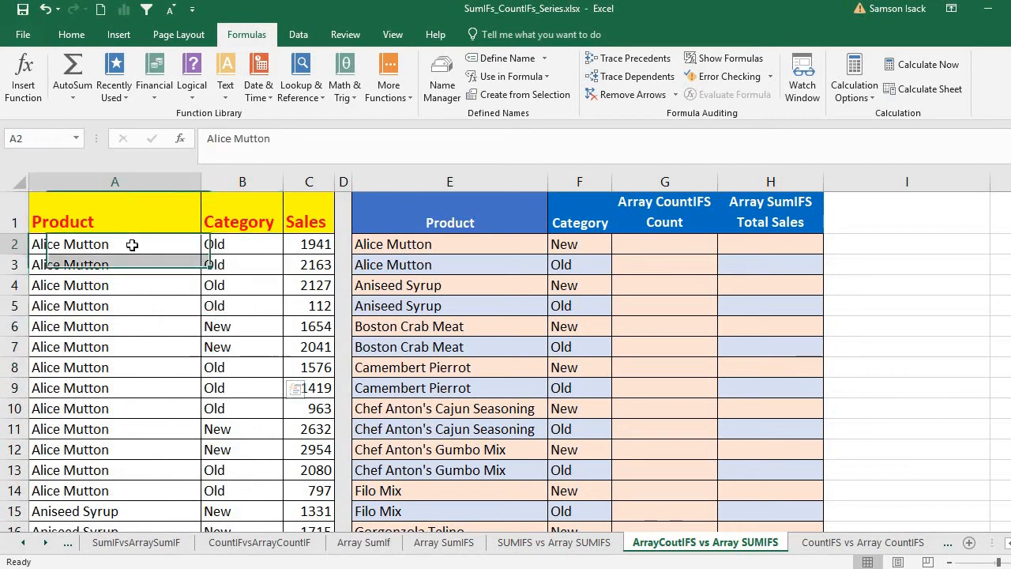
{"action": "left_click_drag", "start_coordinate": [131, 246], "coordinate": [147, 355]}
{"action": "left_click", "coordinate": [229, 250]}
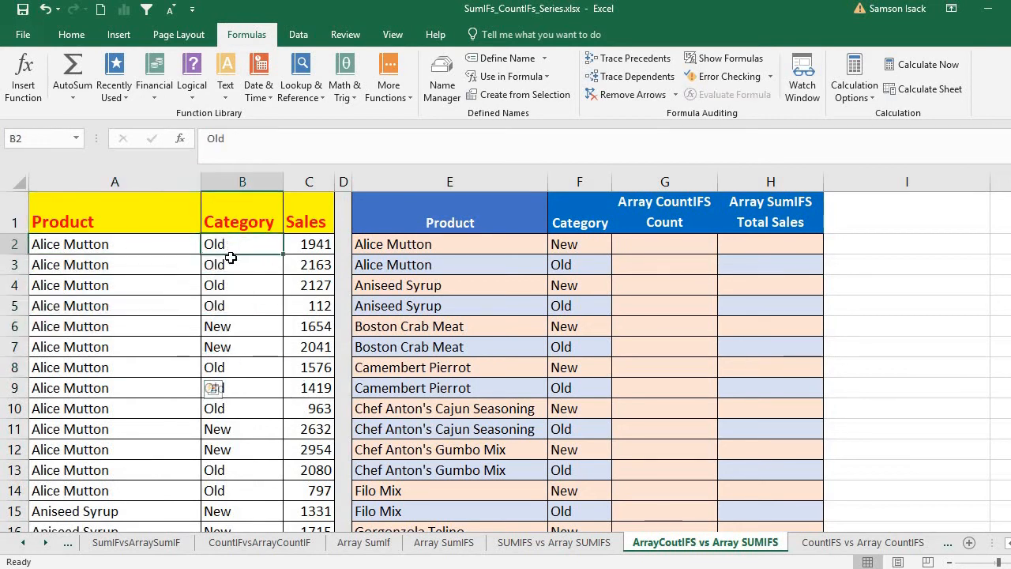
{"action": "left_click_drag", "start_coordinate": [230, 257], "coordinate": [248, 388]}
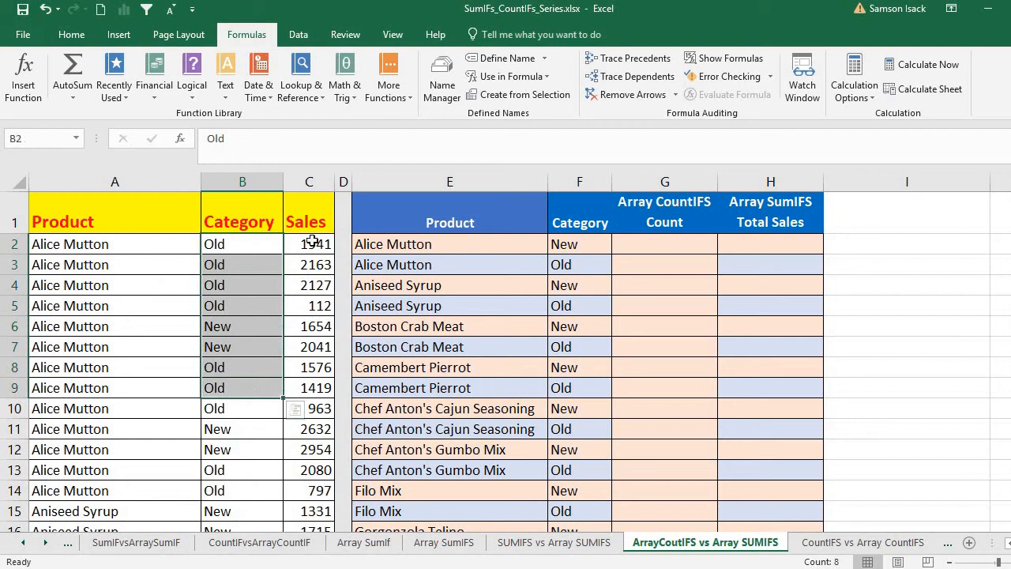
{"action": "left_click_drag", "start_coordinate": [313, 242], "coordinate": [305, 371]}
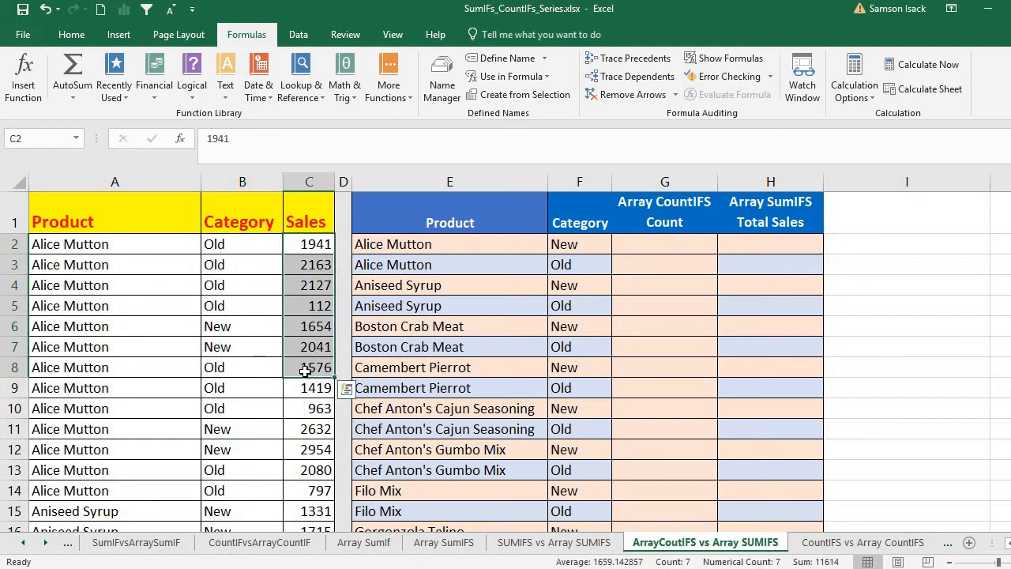
{"action": "left_click", "coordinate": [136, 244]}
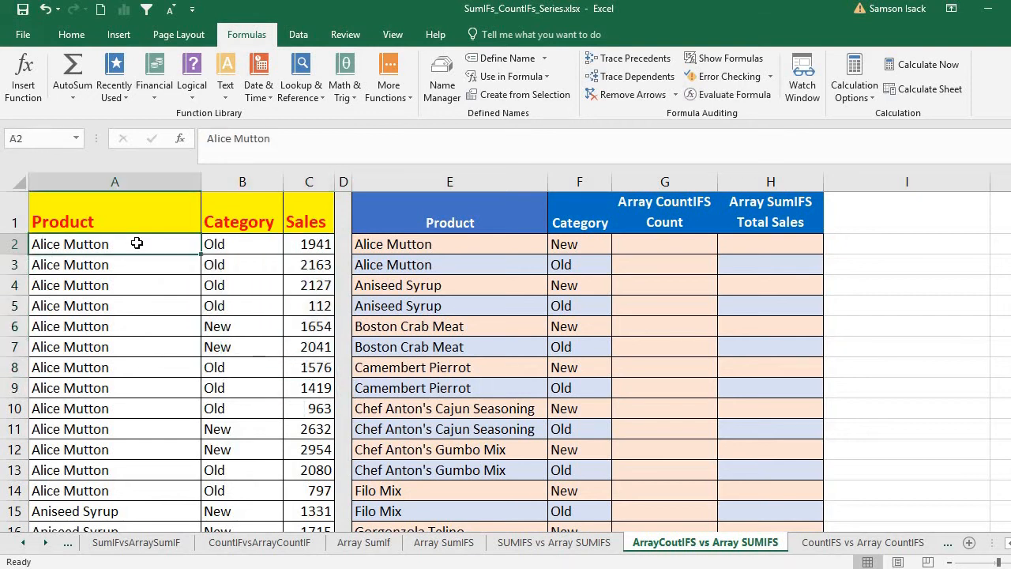
{"action": "key", "text": "ctrl+Down"}
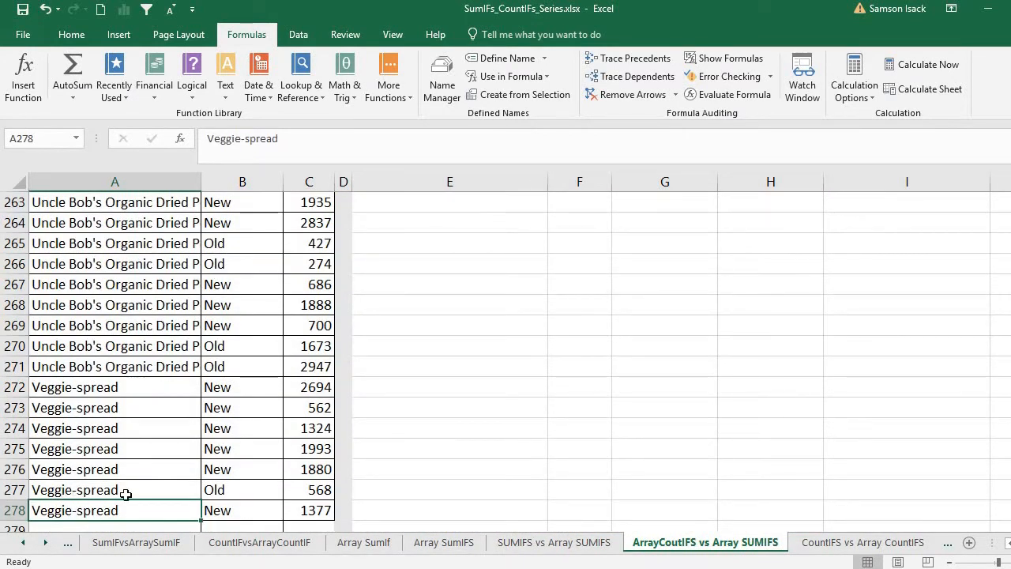
{"action": "left_click", "coordinate": [235, 510]}
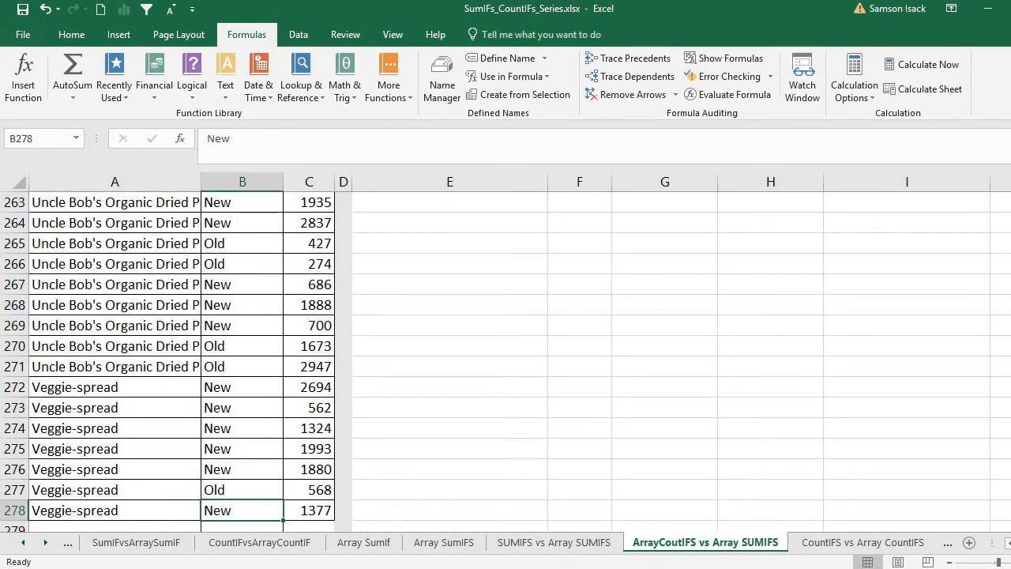
{"action": "scroll", "coordinate": [235, 510], "scroll_direction": "up", "scroll_amount": 20}
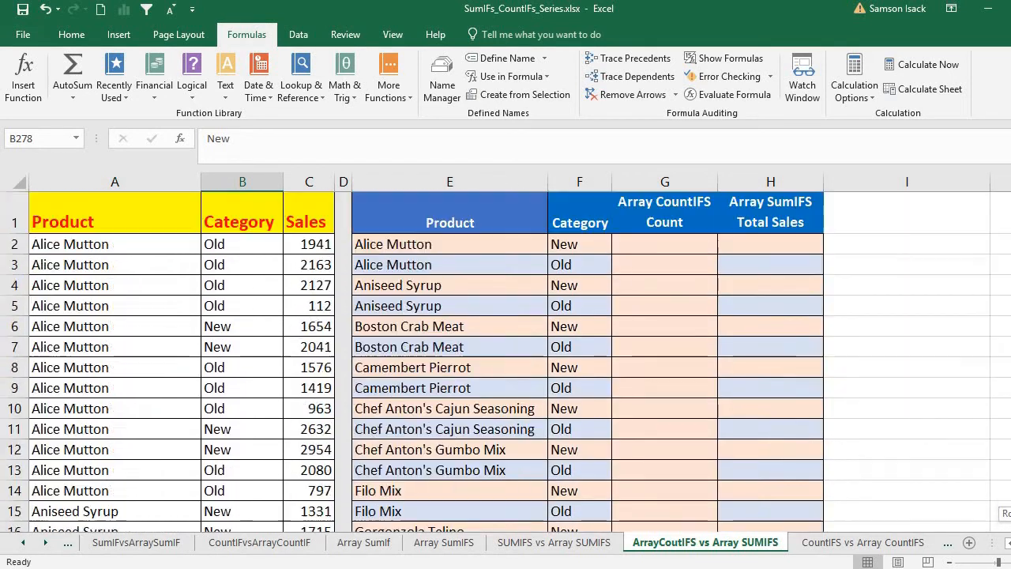
Step: Examine how the product and category criteria in columns E and F relate to the count and total sales cells in row 2
{"action": "left_click", "coordinate": [688, 243]}
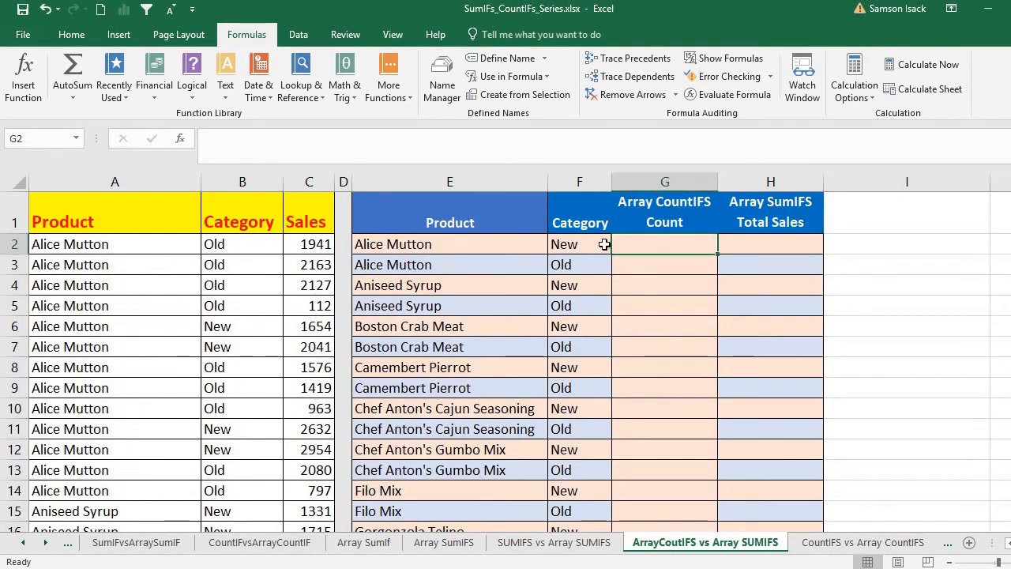
{"action": "left_click", "coordinate": [436, 248]}
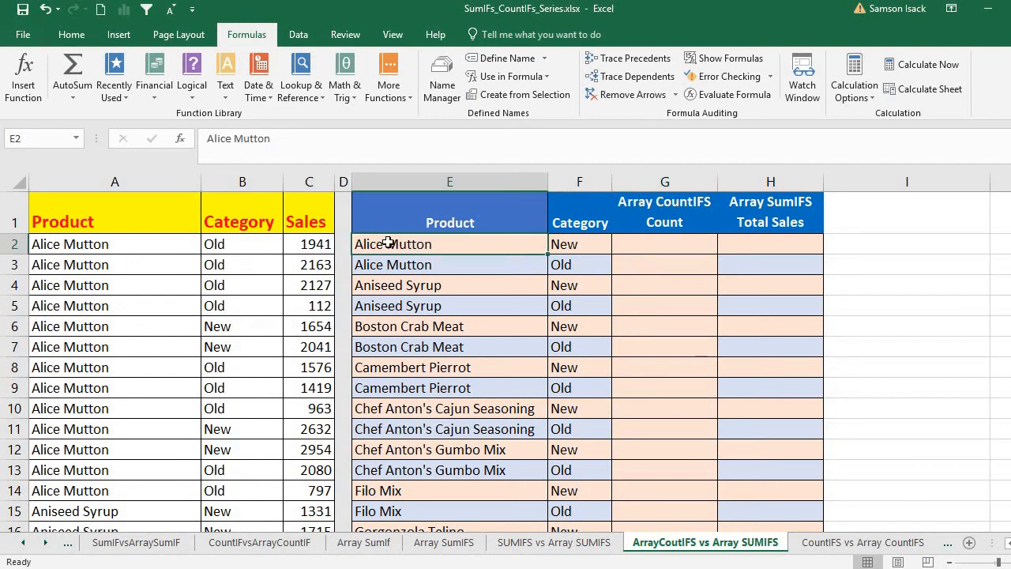
{"action": "left_click", "coordinate": [585, 244]}
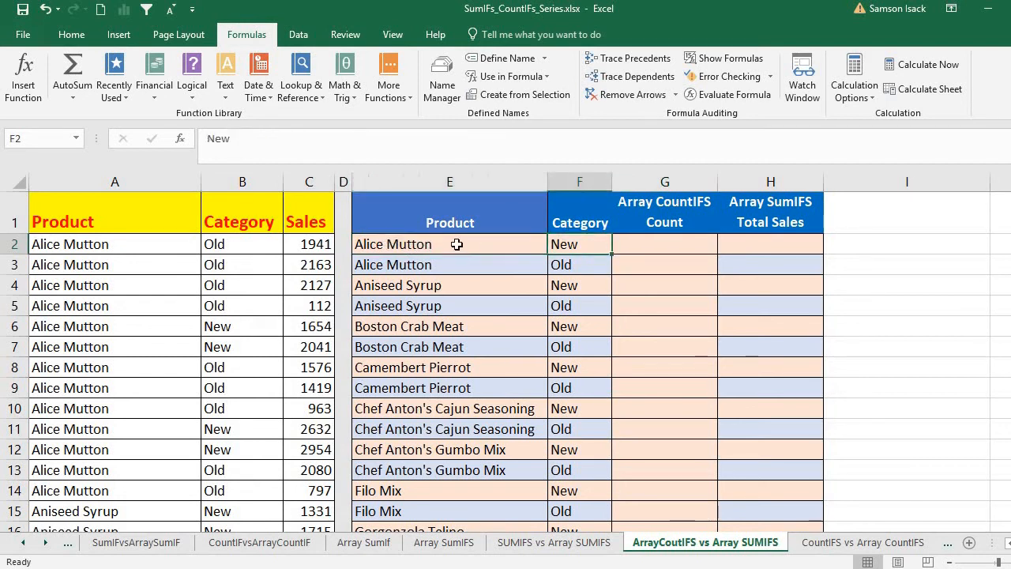
{"action": "left_click", "coordinate": [457, 245]}
{"action": "left_click", "coordinate": [672, 245]}
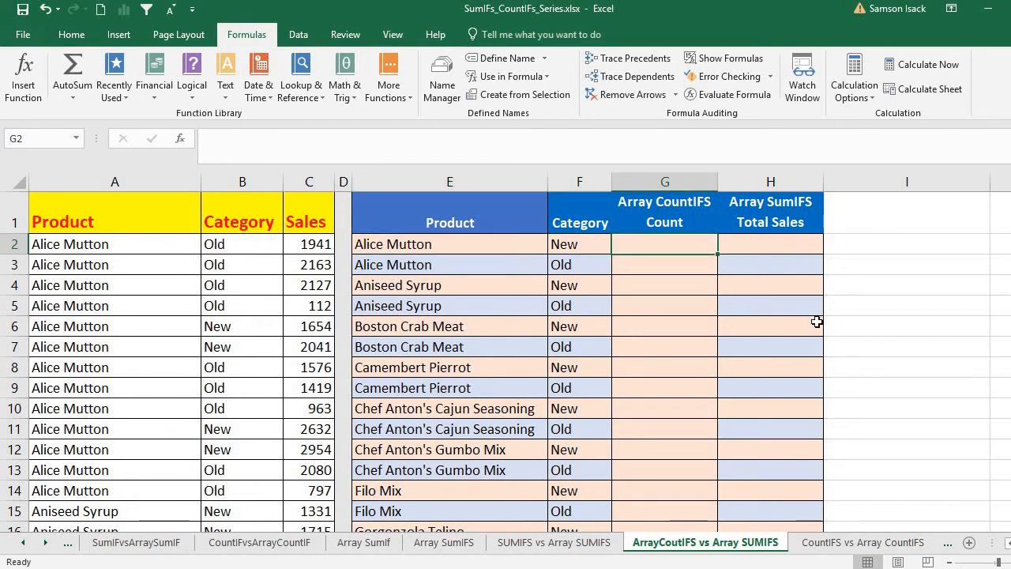
{"action": "left_click", "coordinate": [739, 248]}
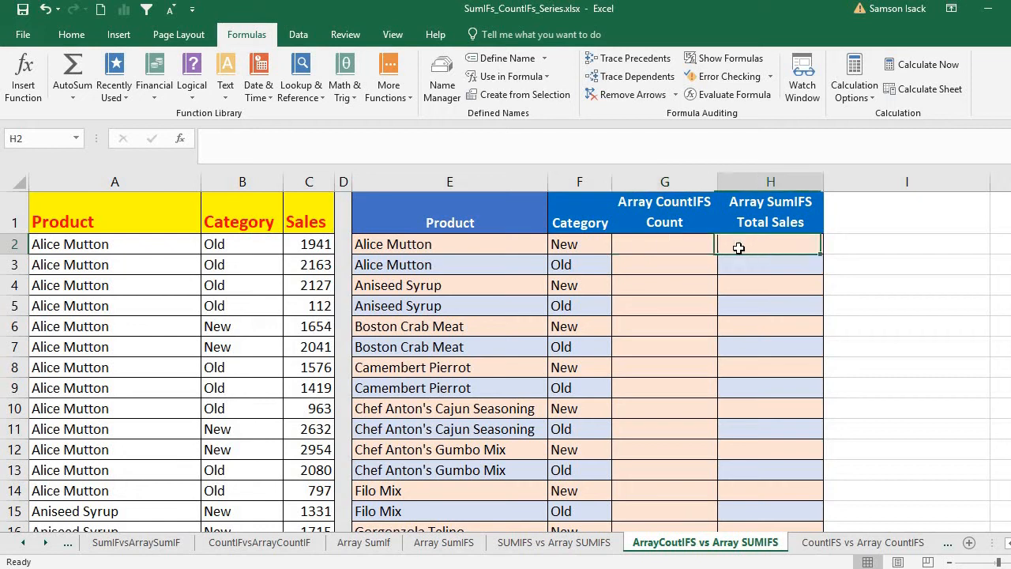
{"action": "left_click", "coordinate": [320, 250]}
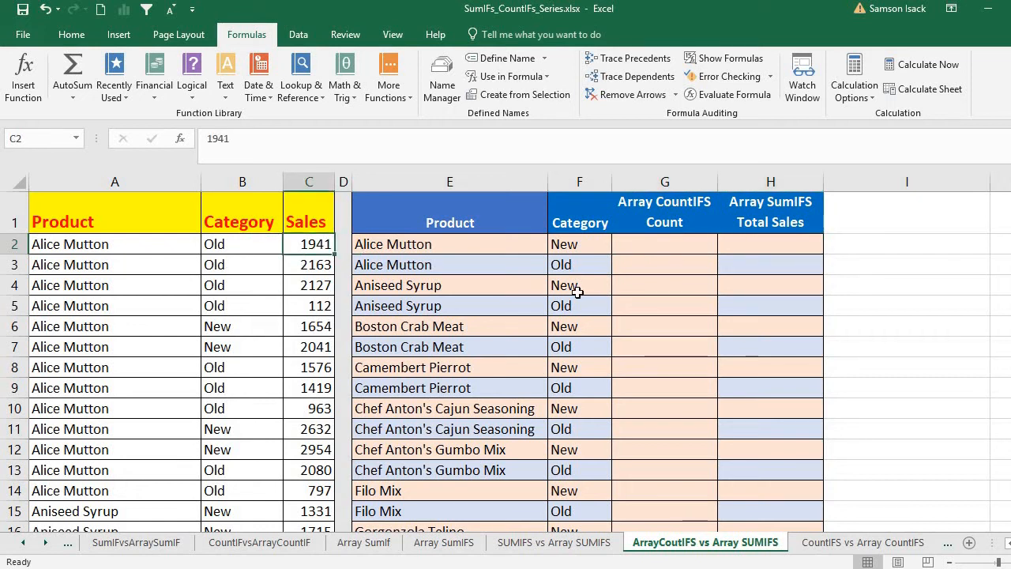
{"action": "left_click", "coordinate": [420, 247]}
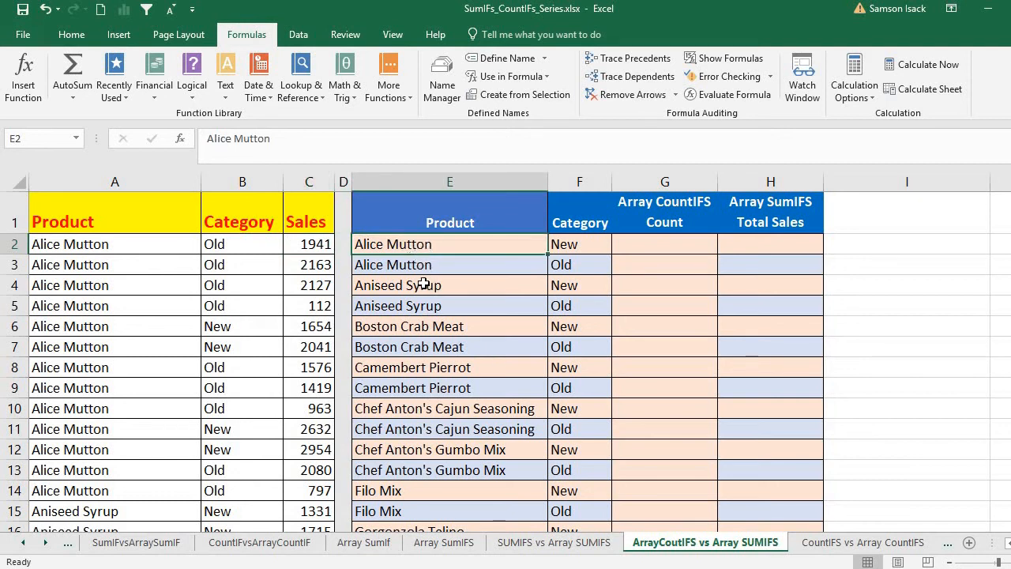
{"action": "left_click", "coordinate": [579, 246]}
{"action": "left_click", "coordinate": [577, 264]}
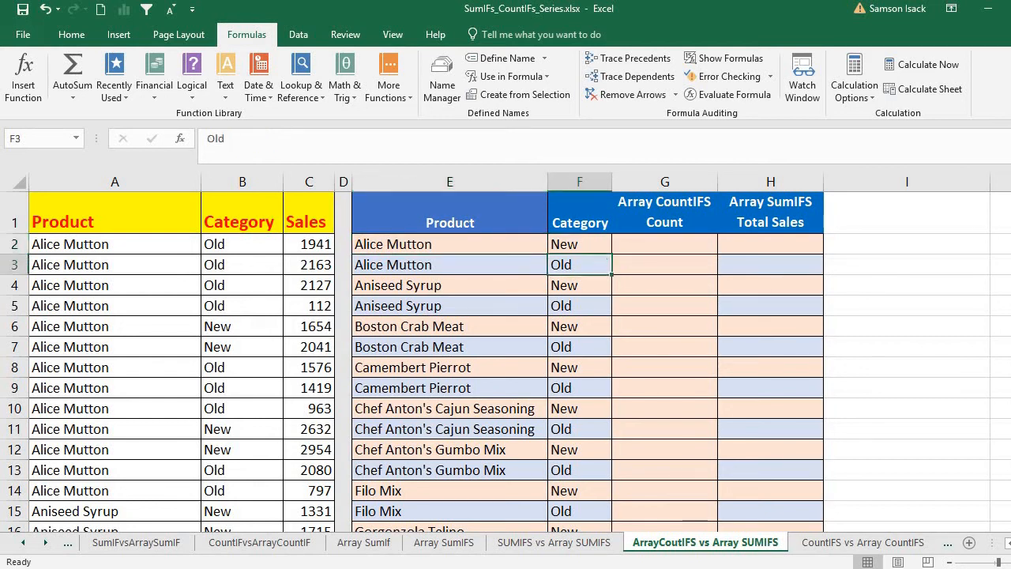
Step: Review the summary table's product and category pairs down to the last row, and the criteria pair in E2 and F2
{"action": "scroll", "coordinate": [635, 399], "scroll_direction": "down", "scroll_amount": 13}
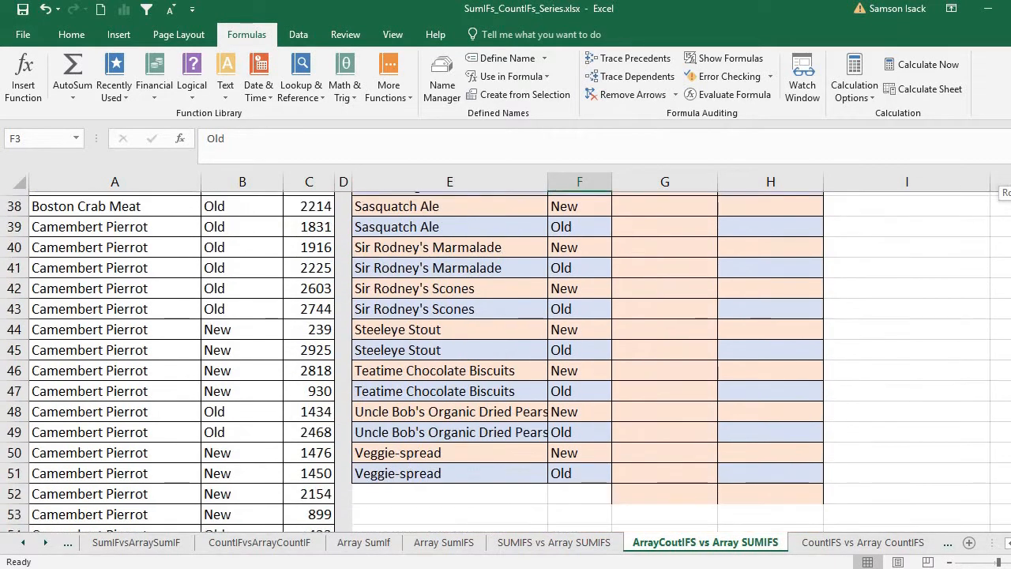
{"action": "left_click_drag", "start_coordinate": [515, 432], "coordinate": [597, 429]}
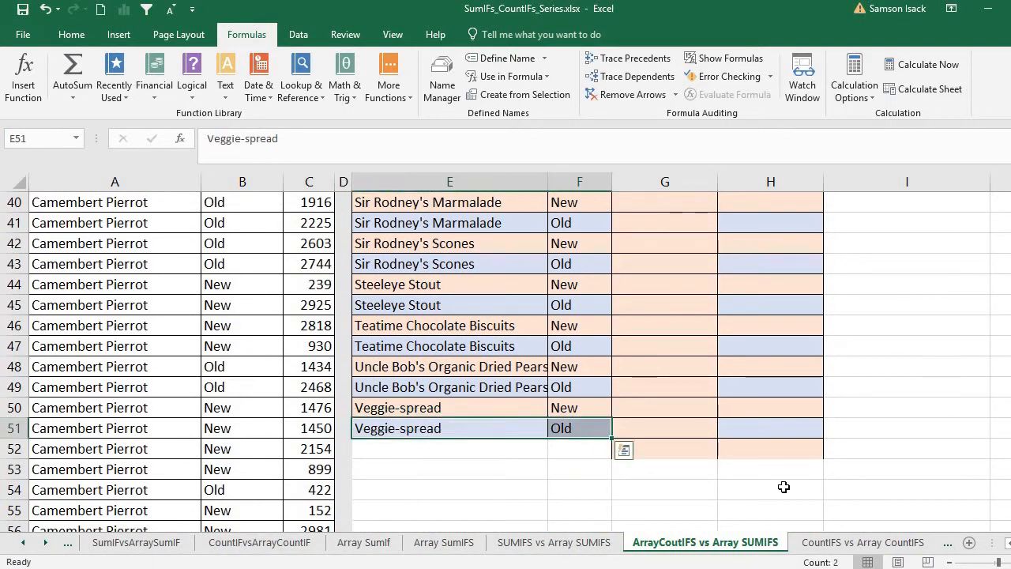
{"action": "scroll", "coordinate": [711, 256], "scroll_direction": "up", "scroll_amount": 13}
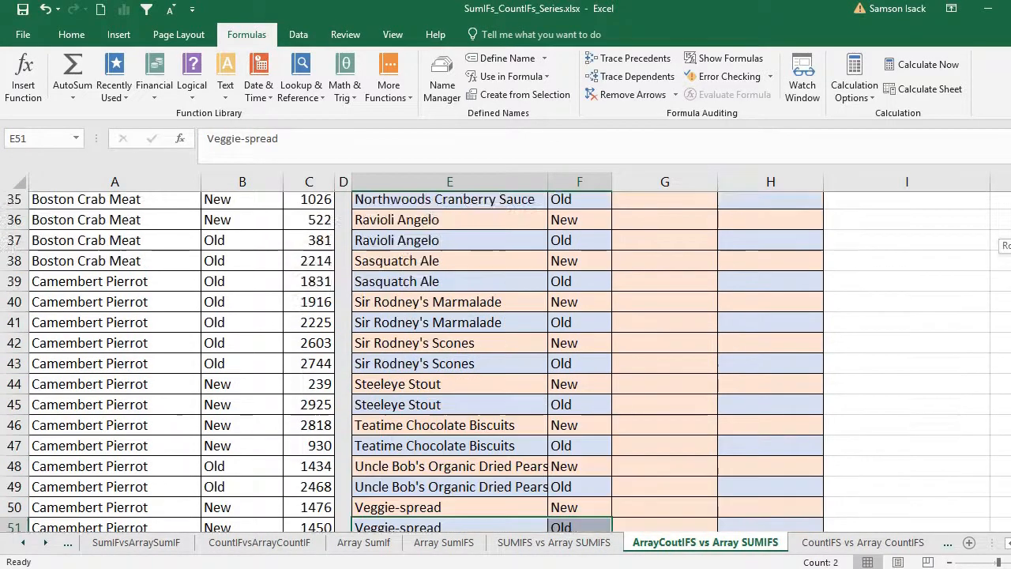
{"action": "left_click", "coordinate": [507, 246]}
{"action": "left_click", "coordinate": [560, 244]}
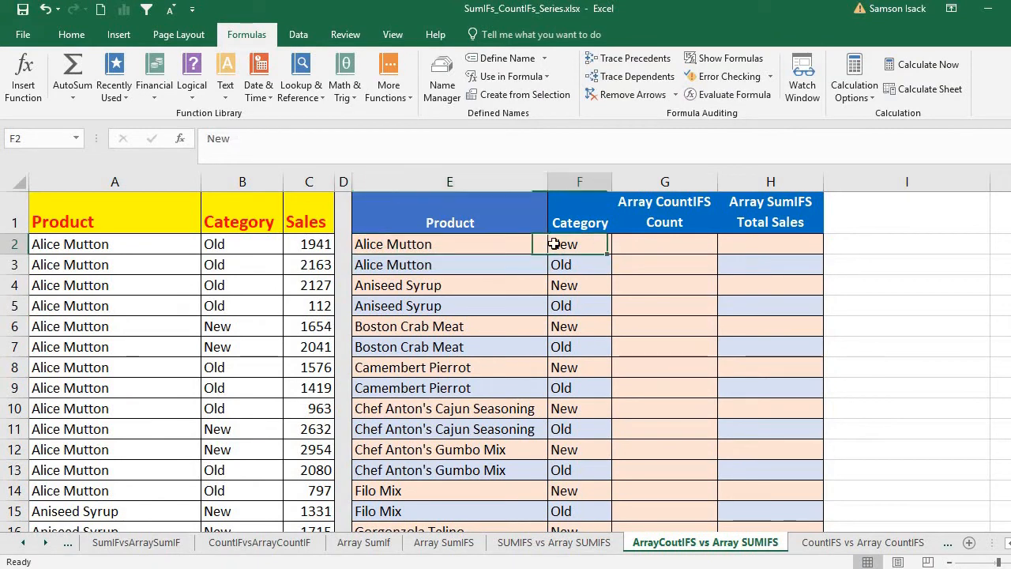
{"action": "left_click", "coordinate": [487, 244]}
{"action": "left_click", "coordinate": [583, 244]}
{"action": "left_click", "coordinate": [505, 245]}
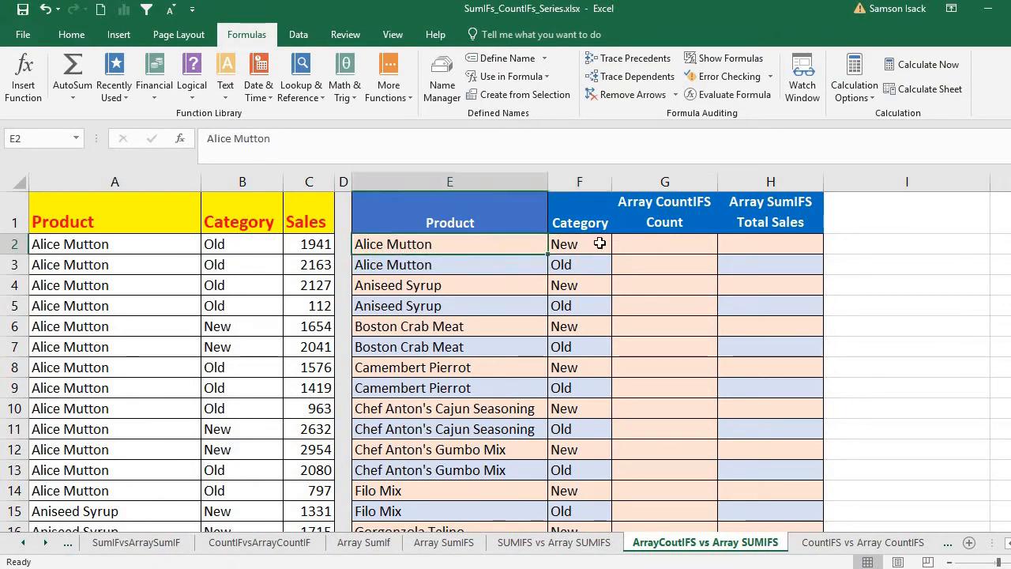
{"action": "left_click", "coordinate": [564, 244]}
{"action": "left_click", "coordinate": [498, 245]}
{"action": "left_click", "coordinate": [575, 244]}
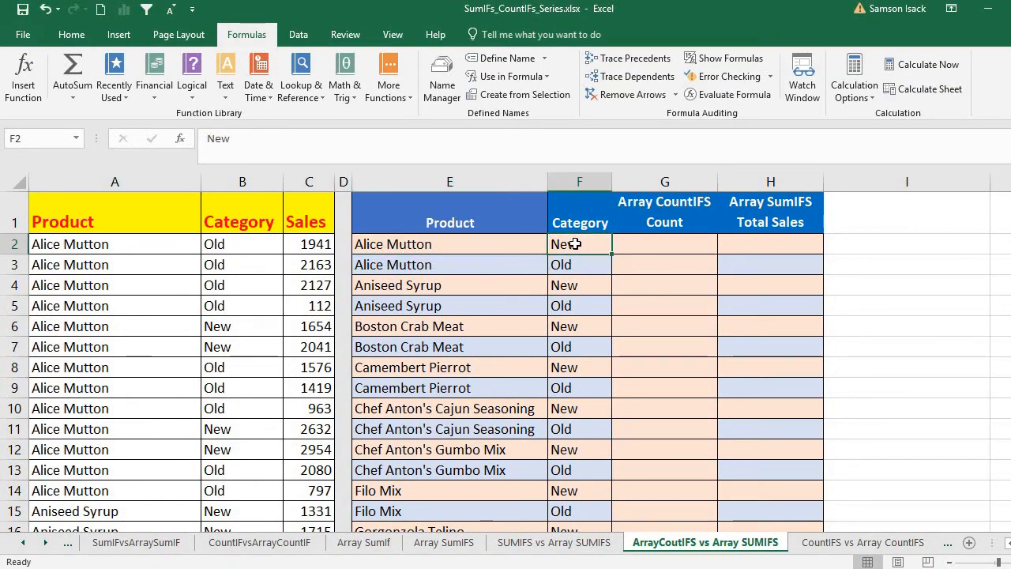
Step: Review the count and total sales result ranges in columns G and H, along with the first Sales value in C2
{"action": "left_click", "coordinate": [650, 247]}
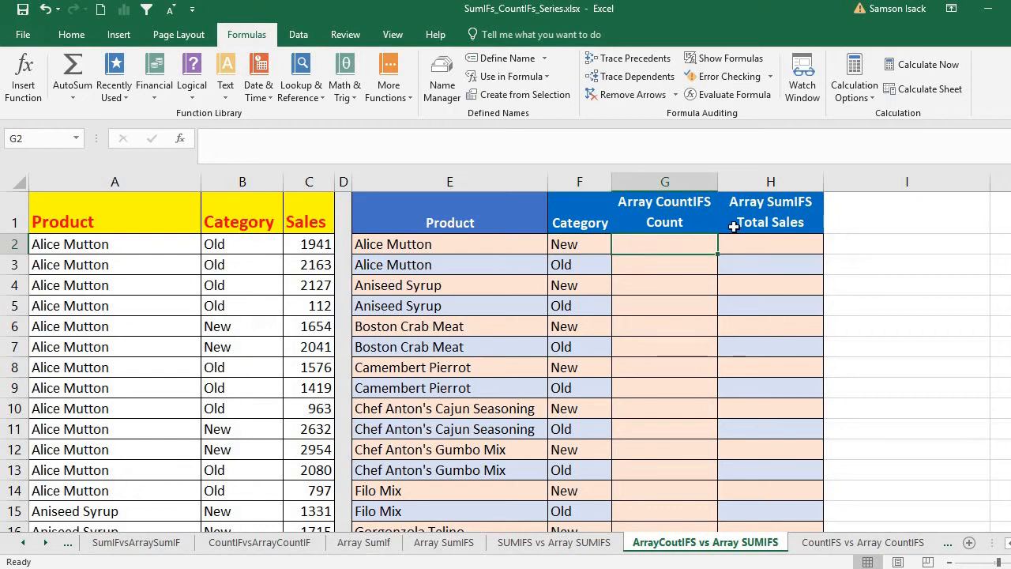
{"action": "left_click", "coordinate": [757, 242]}
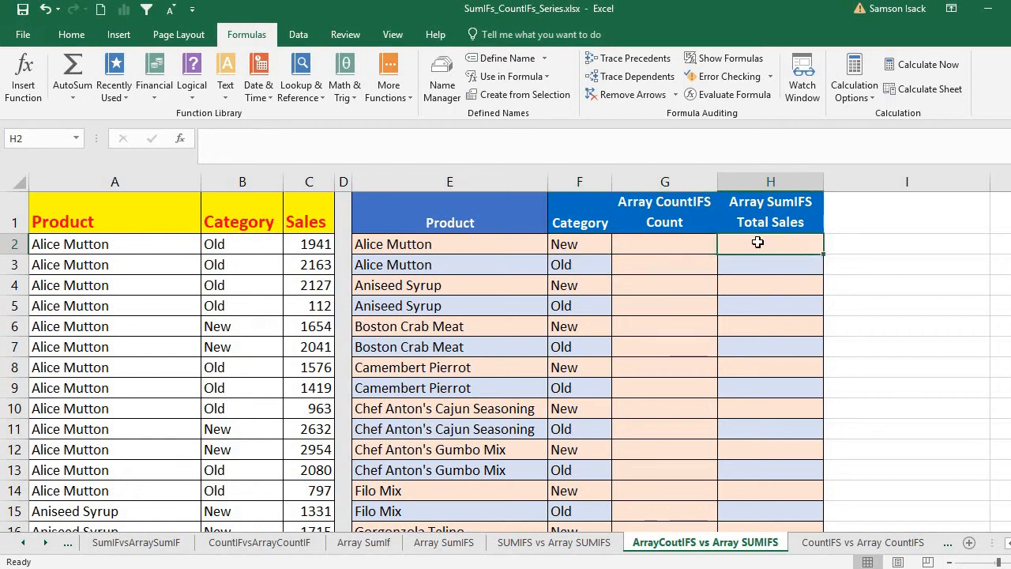
{"action": "left_click", "coordinate": [320, 238]}
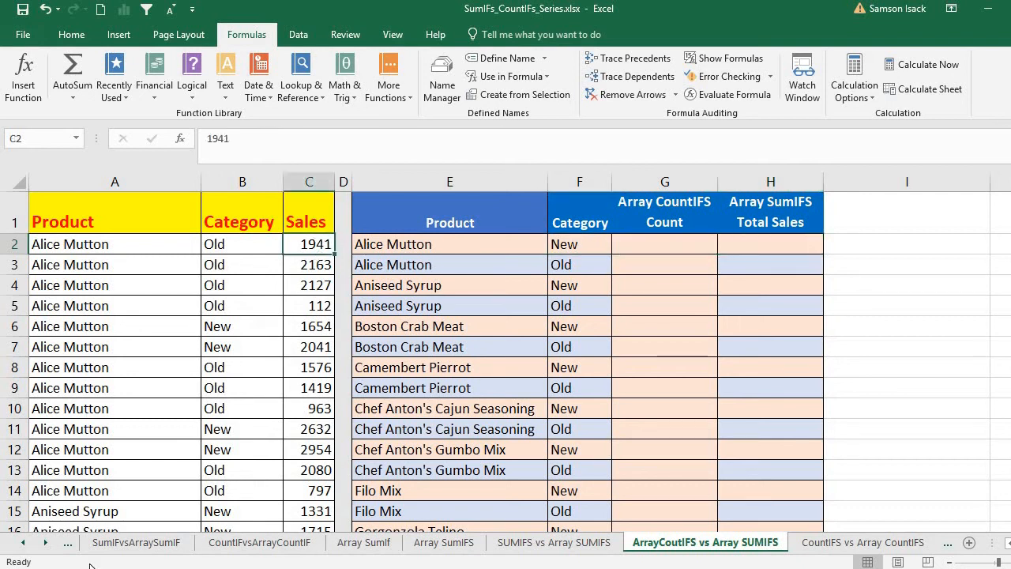
{"action": "left_click", "coordinate": [684, 242]}
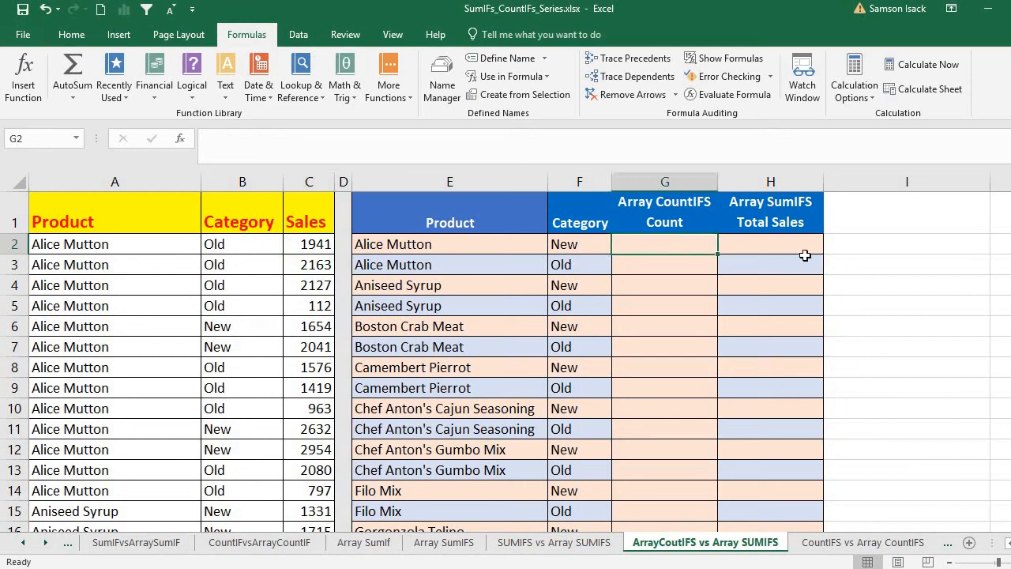
{"action": "left_click", "coordinate": [802, 242]}
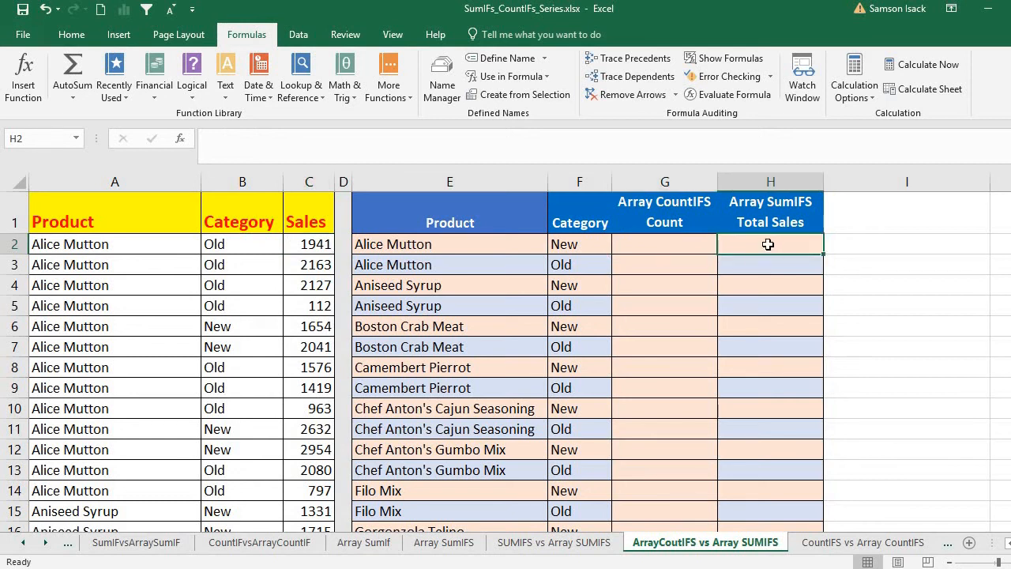
{"action": "left_click_drag", "start_coordinate": [692, 244], "coordinate": [695, 491]}
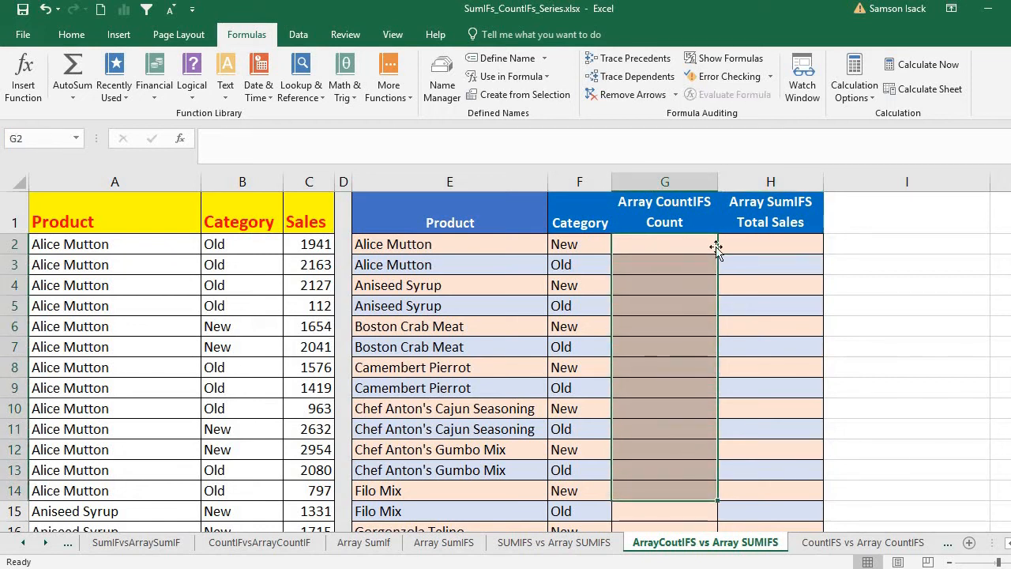
{"action": "left_click_drag", "start_coordinate": [767, 244], "coordinate": [790, 495]}
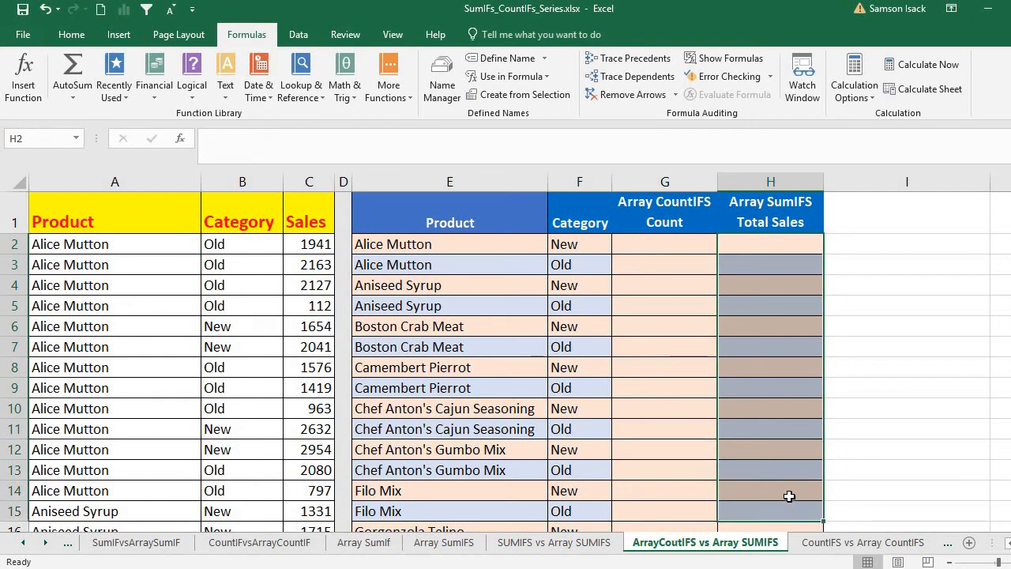
{"action": "left_click", "coordinate": [756, 244]}
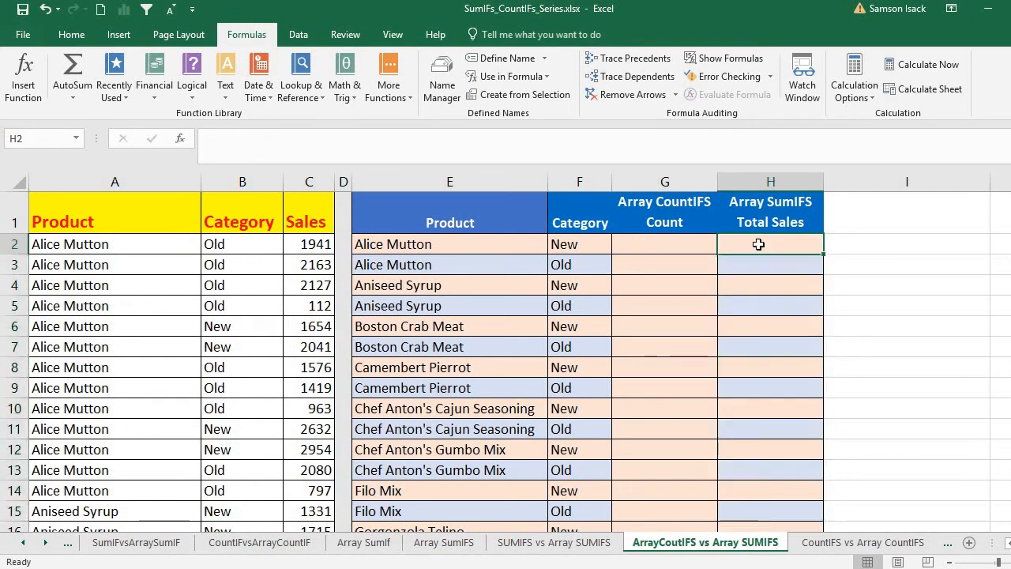
{"action": "left_click", "coordinate": [686, 246]}
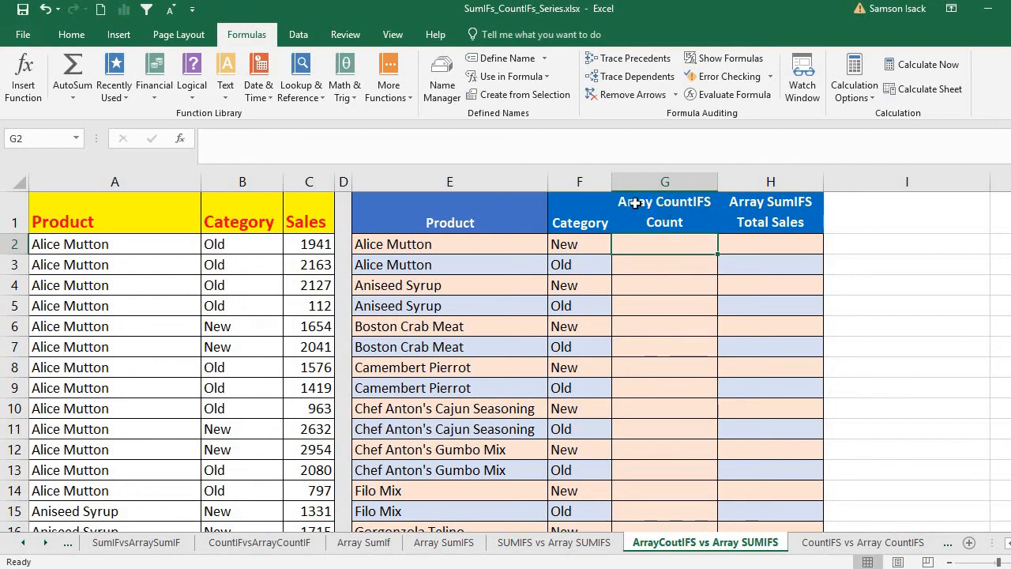
Step: Review the first count cells in column G and the Alice Mutton rows of the Product column that they draw on
{"action": "left_click", "coordinate": [675, 263]}
{"action": "left_click", "coordinate": [676, 246]}
{"action": "left_click_drag", "start_coordinate": [176, 246], "coordinate": [167, 471]}
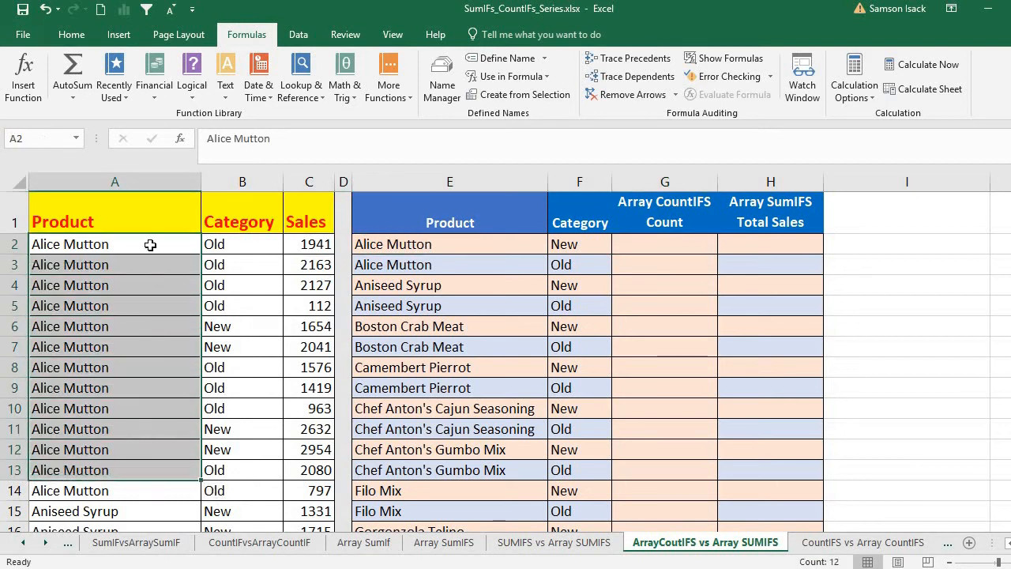
{"action": "left_click_drag", "start_coordinate": [149, 244], "coordinate": [167, 473]}
{"action": "left_click_drag", "start_coordinate": [169, 245], "coordinate": [153, 490]}
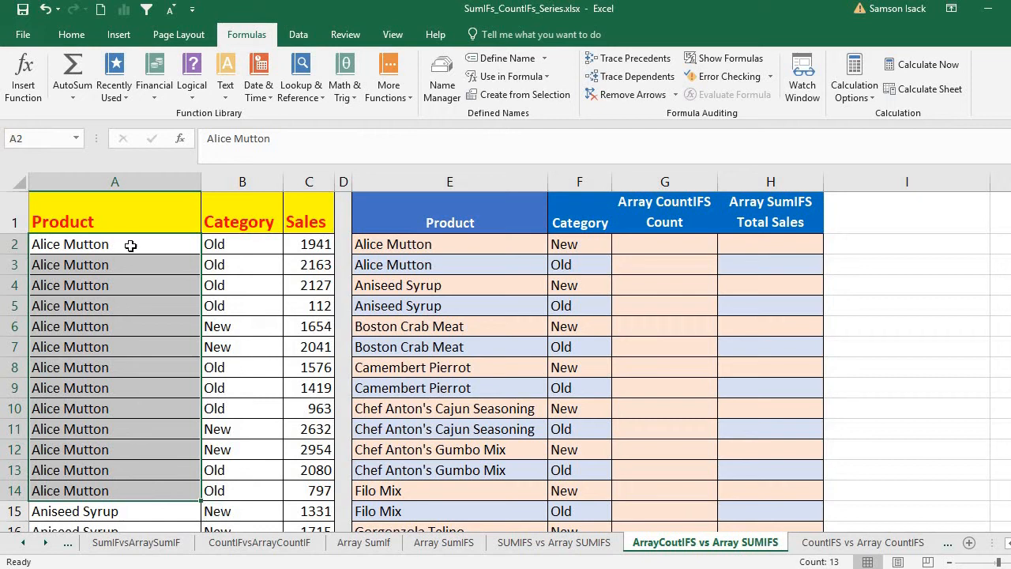
Step: Define the name PRODUCTLIST for the Product data in A2:A278, with workbook scope
{"action": "left_click", "coordinate": [130, 246]}
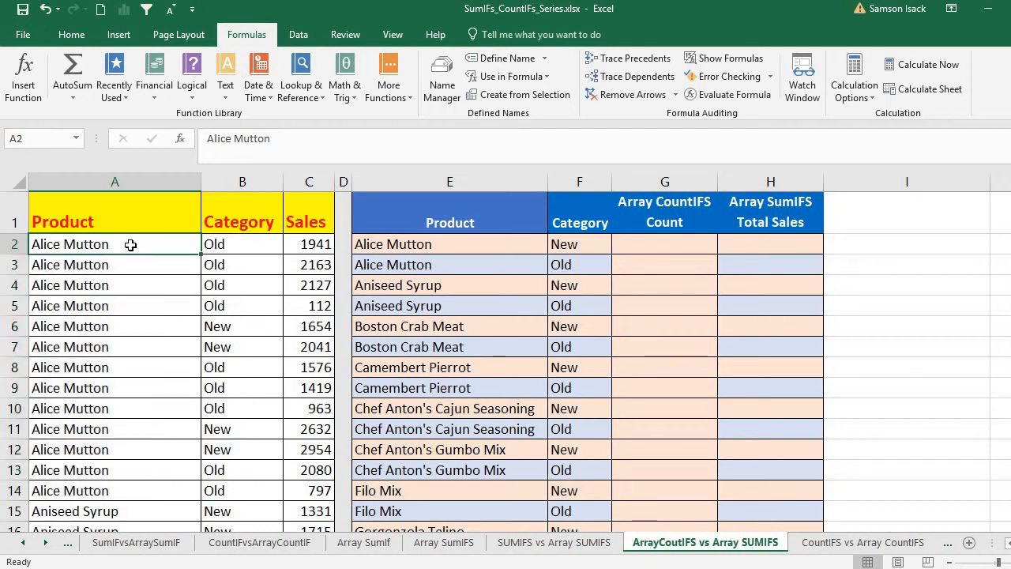
{"action": "key", "text": "ctrl+shift+Down"}
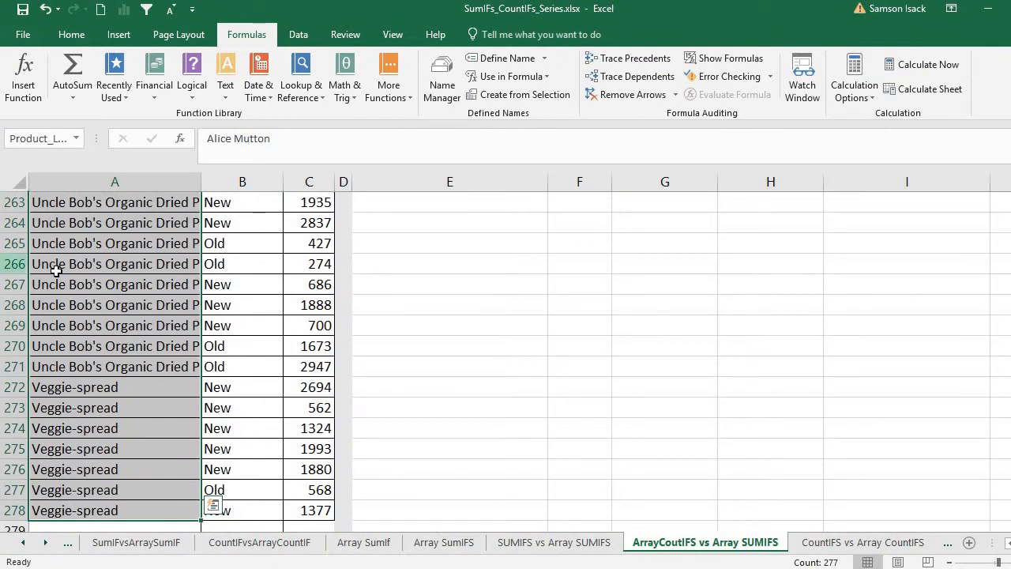
{"action": "right_click", "coordinate": [105, 272]}
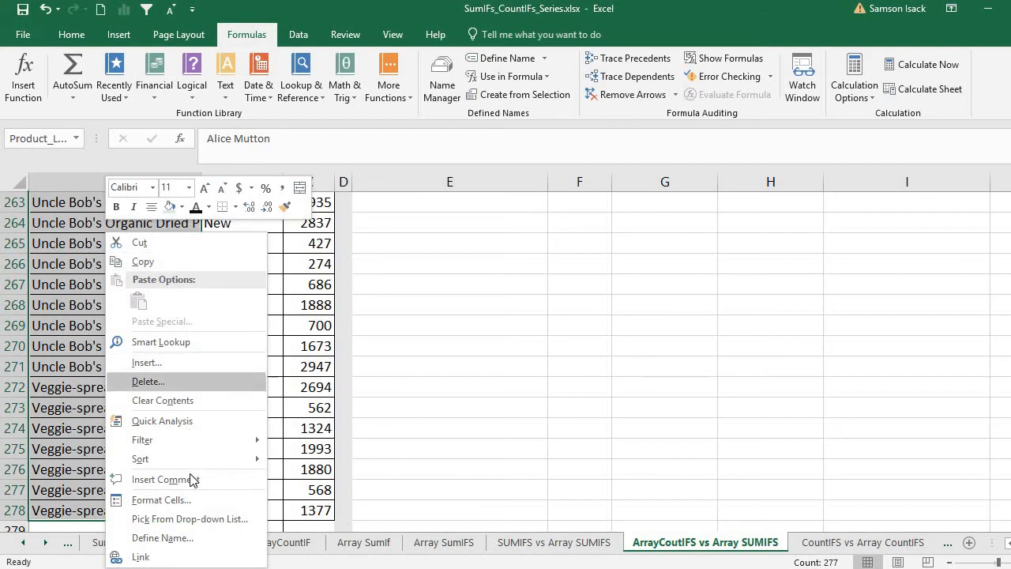
{"action": "left_click", "coordinate": [191, 538]}
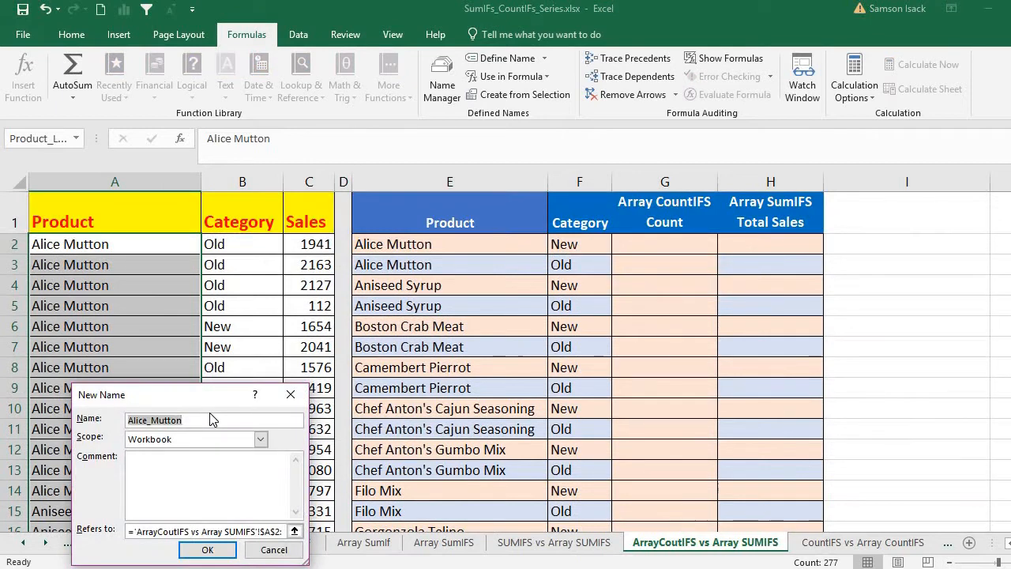
{"action": "type", "text": "Pr"}
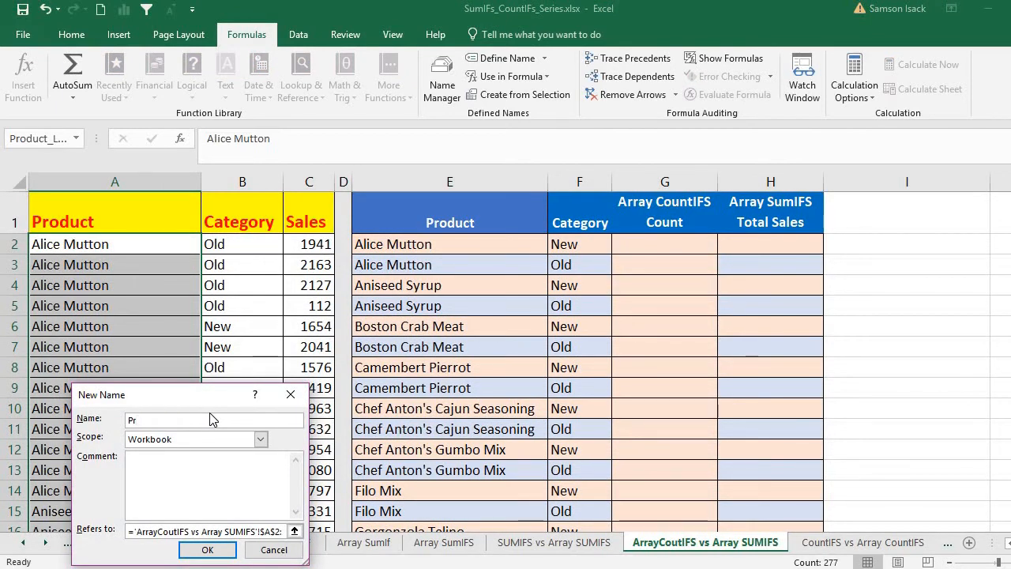
{"action": "key", "text": "BackSpace"}
{"action": "type", "text": "RODUCTLIST"}
{"action": "left_click", "coordinate": [207, 550]}
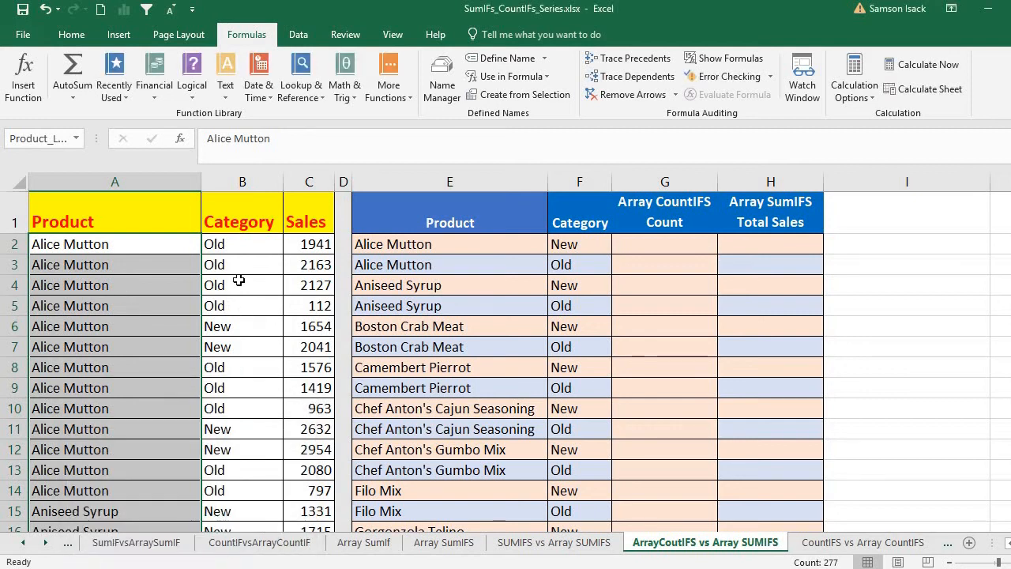
Step: Define the name CATEGORYLIST for the Category data in B2:B278, with workbook scope
{"action": "left_click", "coordinate": [245, 243]}
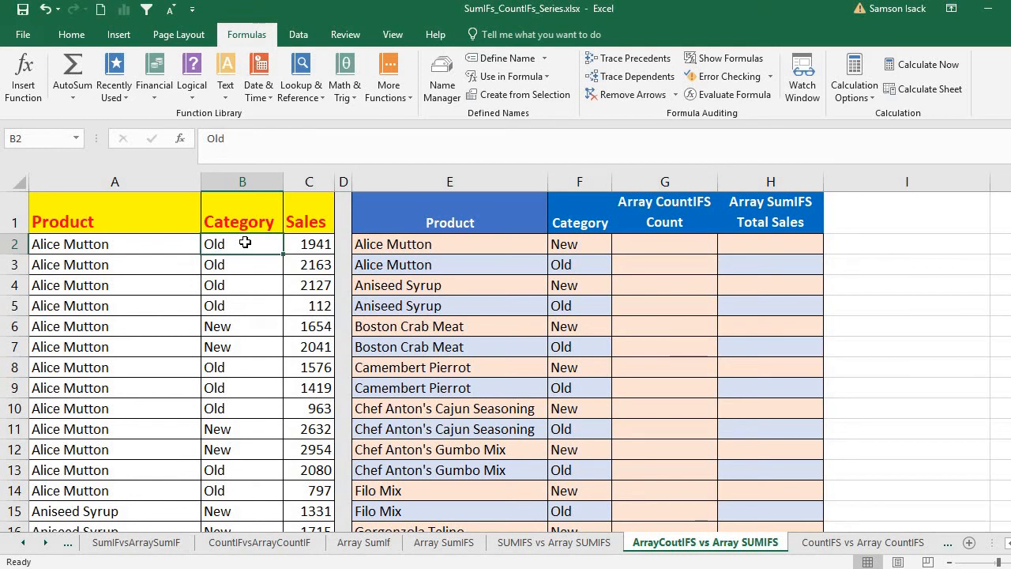
{"action": "key", "text": "ctrl+shift+Down"}
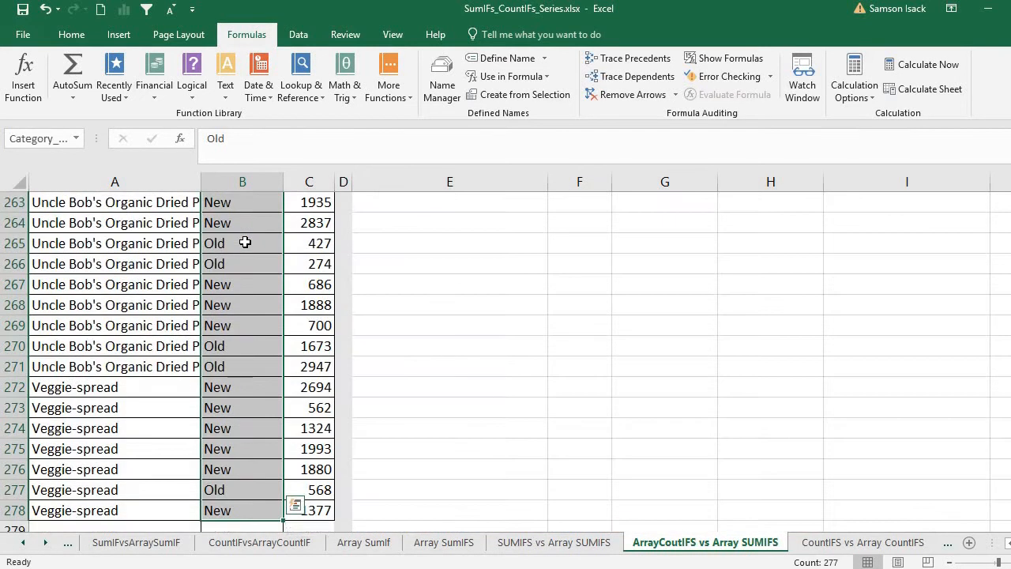
{"action": "right_click", "coordinate": [235, 283]}
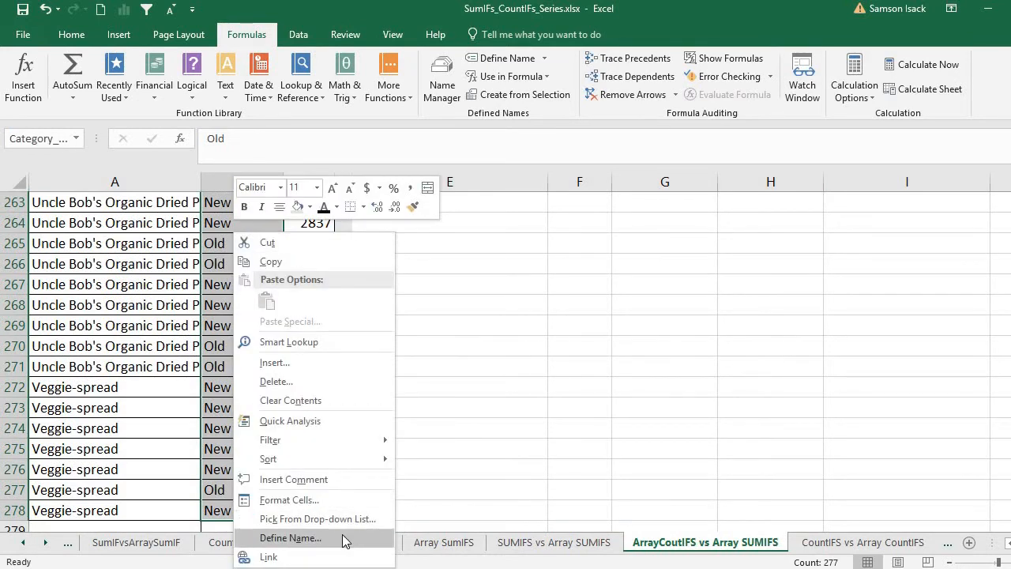
{"action": "scroll", "coordinate": [344, 532], "scroll_direction": "up", "scroll_amount": 9}
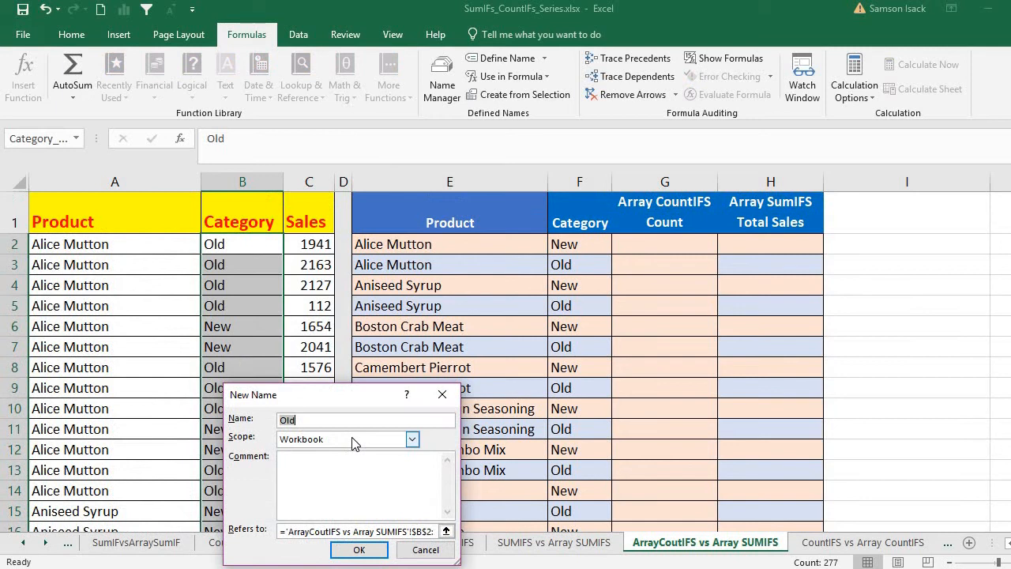
{"action": "type", "text": "CATEGORYLIST"}
{"action": "left_click", "coordinate": [360, 550]}
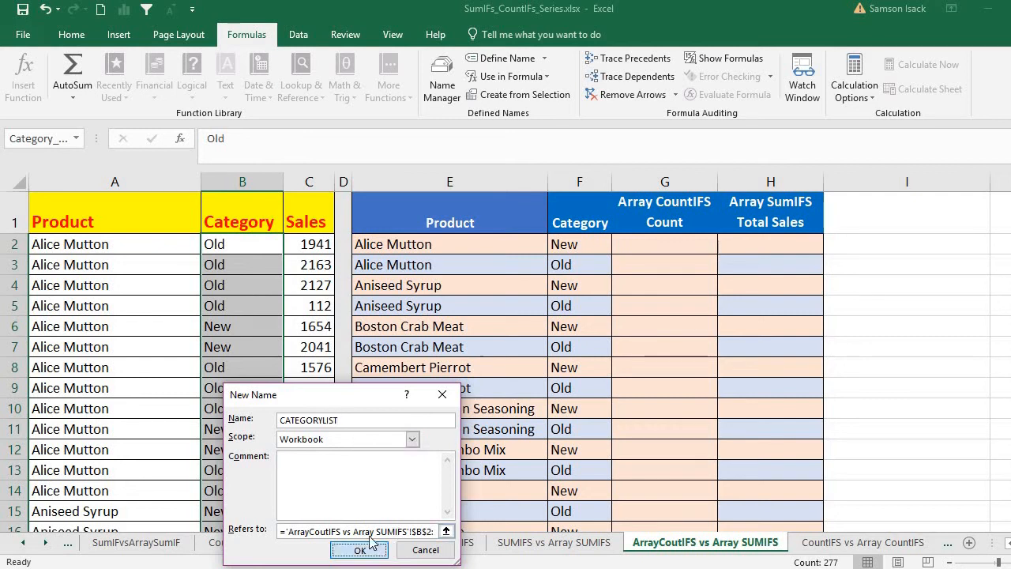
Step: Define the name SALESLIST for the Sales data in C2:C278, with workbook scope
{"action": "left_click", "coordinate": [315, 244]}
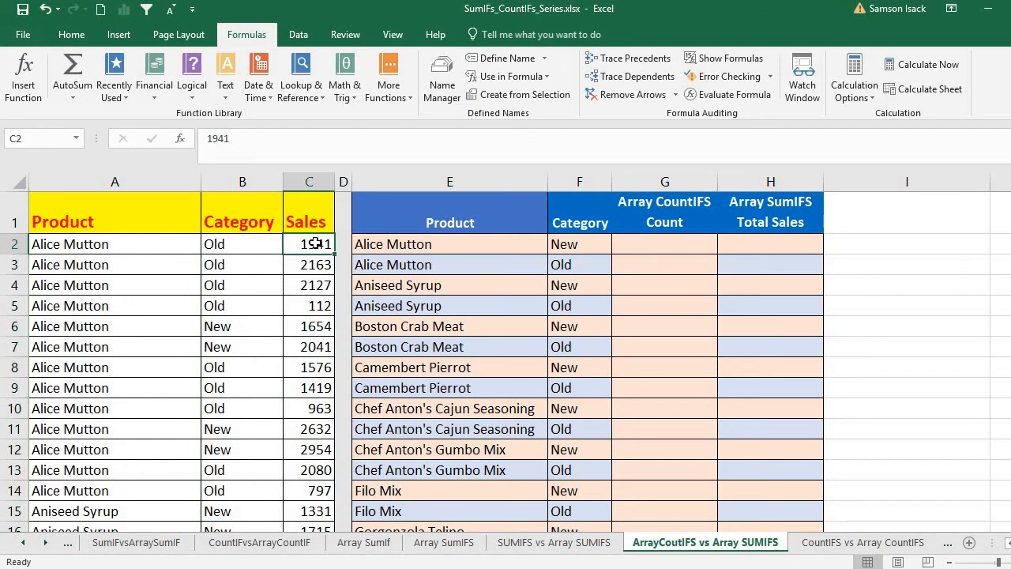
{"action": "key", "text": "ctrl+shift+Down"}
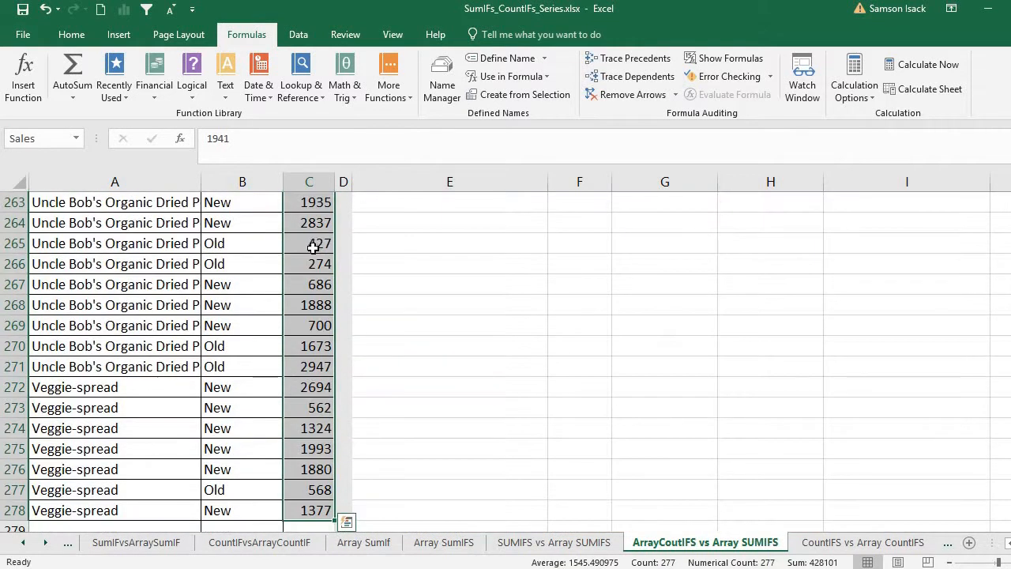
{"action": "right_click", "coordinate": [315, 250]}
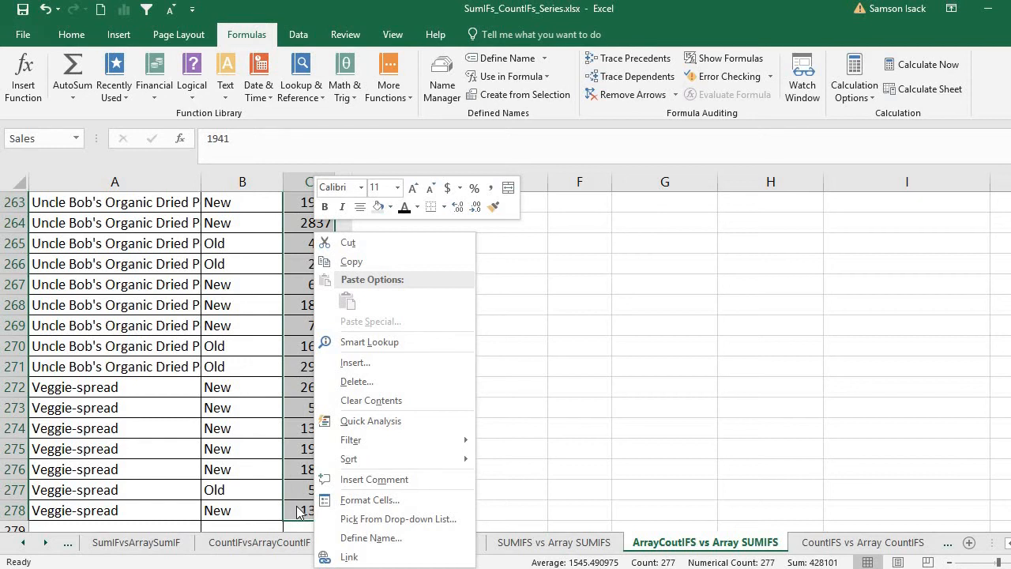
{"action": "left_click", "coordinate": [368, 538]}
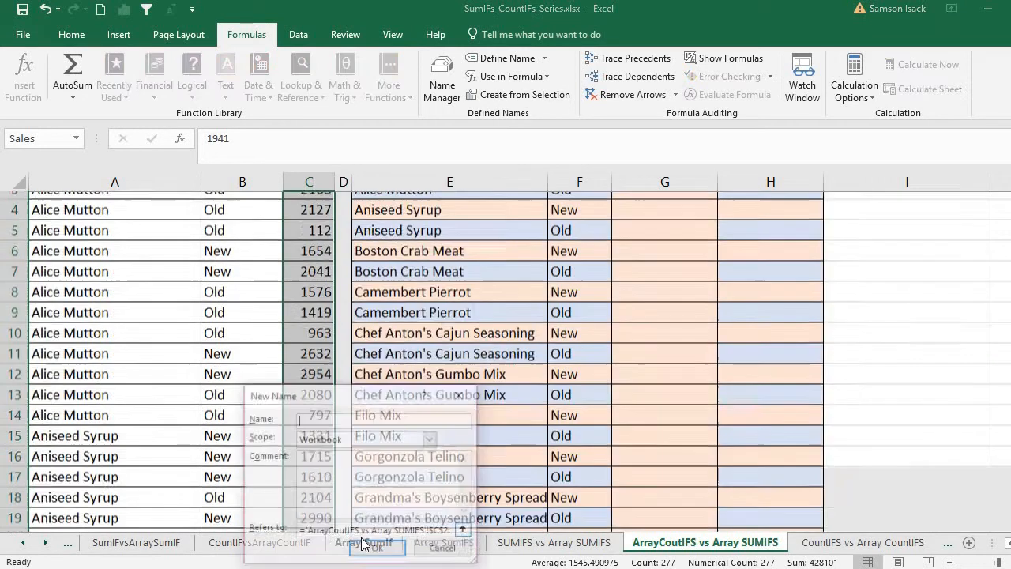
{"action": "type", "text": "SALES"}
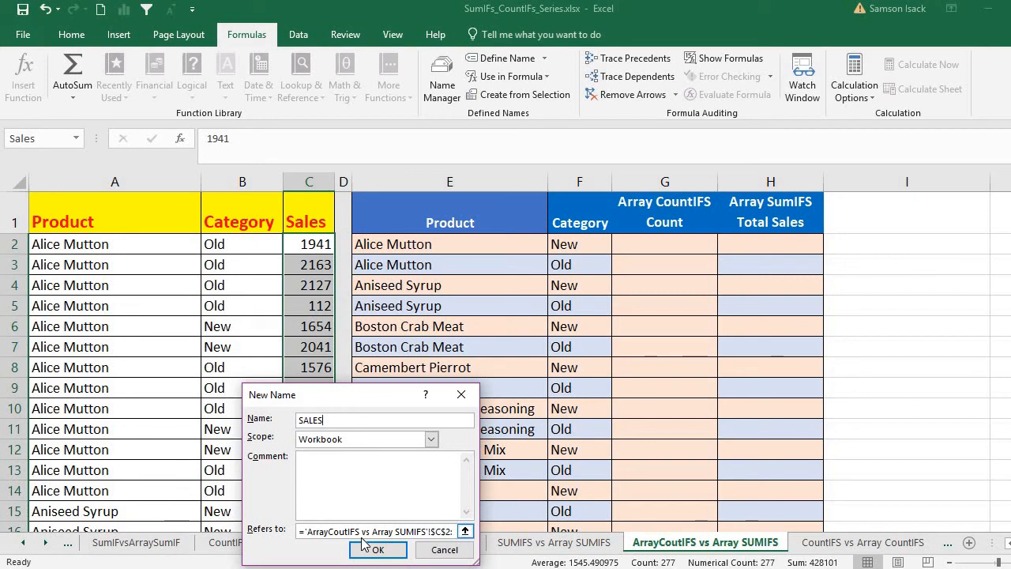
{"action": "type", "text": "LIST"}
{"action": "left_click", "coordinate": [379, 549]}
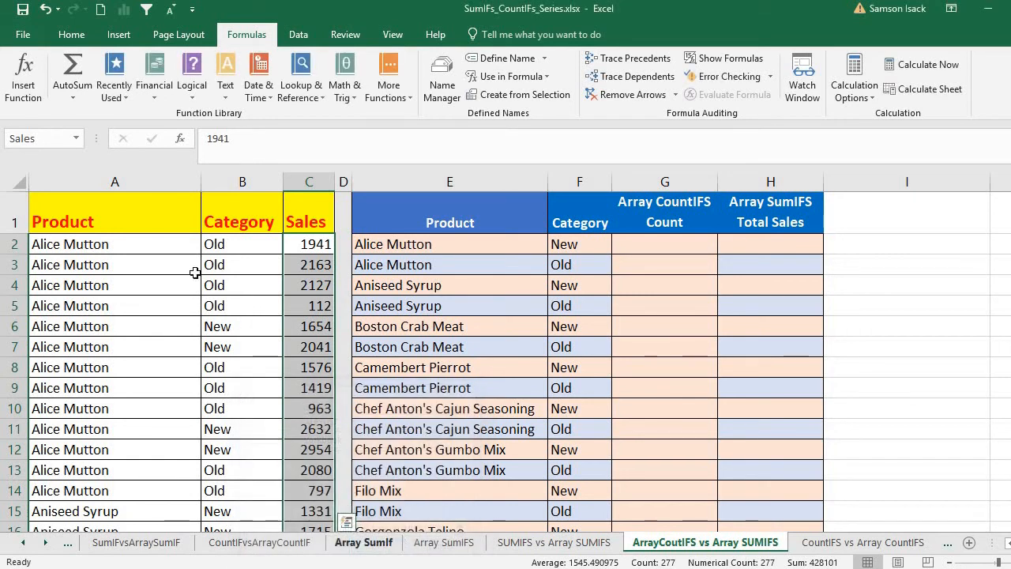
Step: Review the first source products in column A against the product and category criteria in E2 and F2
{"action": "left_click_drag", "start_coordinate": [196, 245], "coordinate": [169, 261]}
{"action": "left_click", "coordinate": [399, 244]}
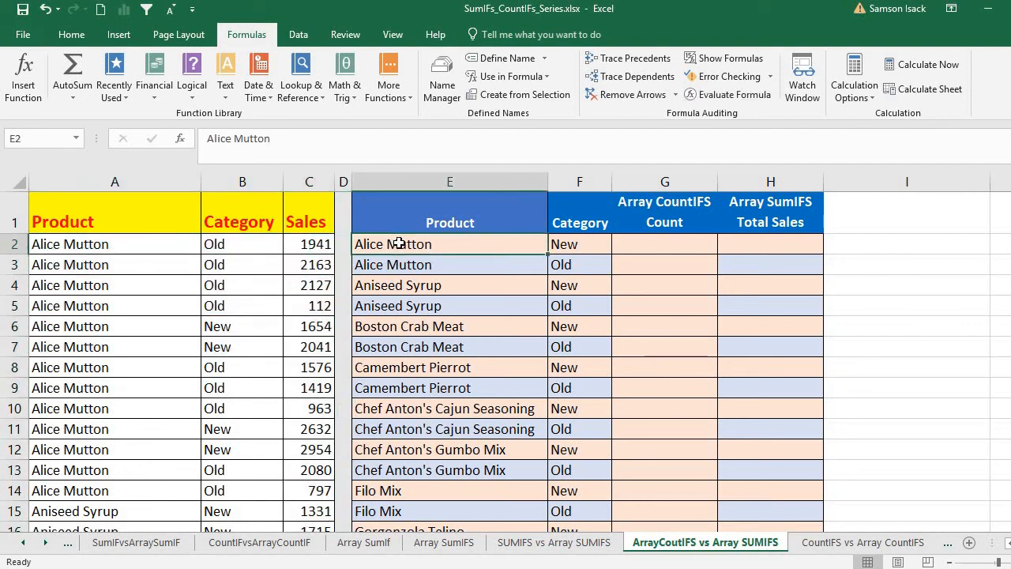
{"action": "left_click", "coordinate": [567, 247]}
{"action": "left_click", "coordinate": [504, 240]}
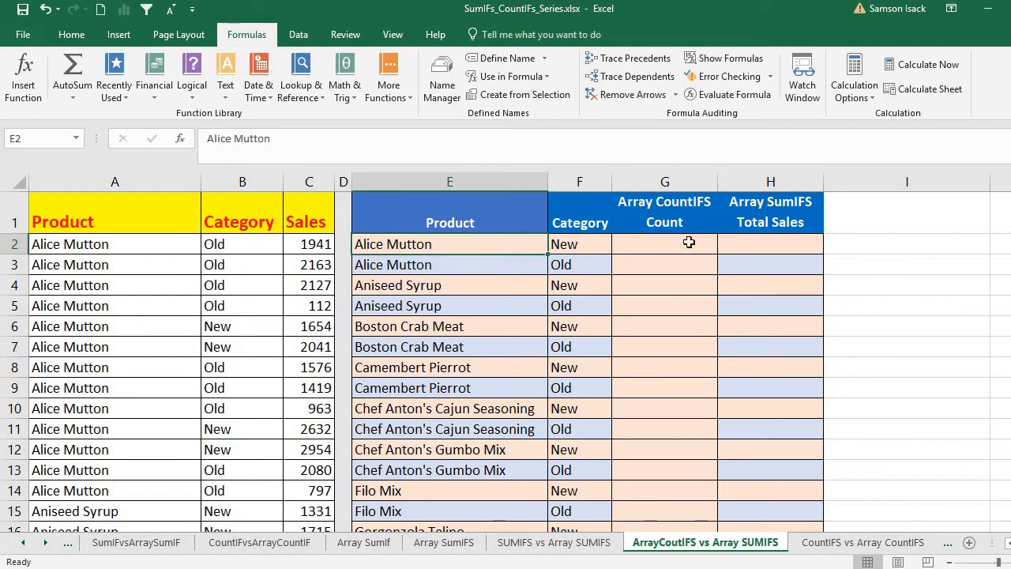
{"action": "left_click", "coordinate": [585, 241]}
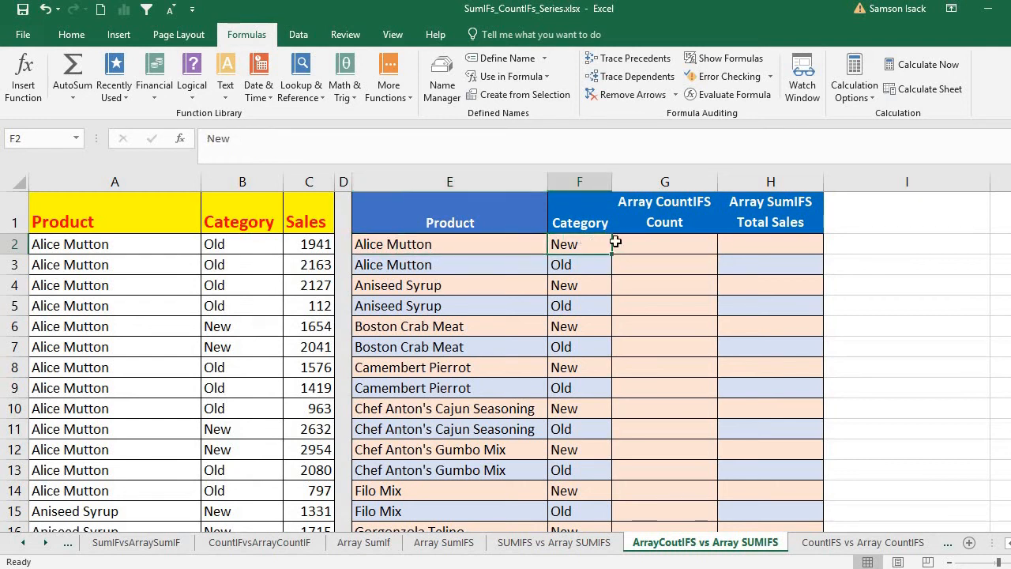
Step: Start a COUNTIFS formula in G2, the first cell of the Array CountIFS Count column
{"action": "left_click", "coordinate": [641, 242]}
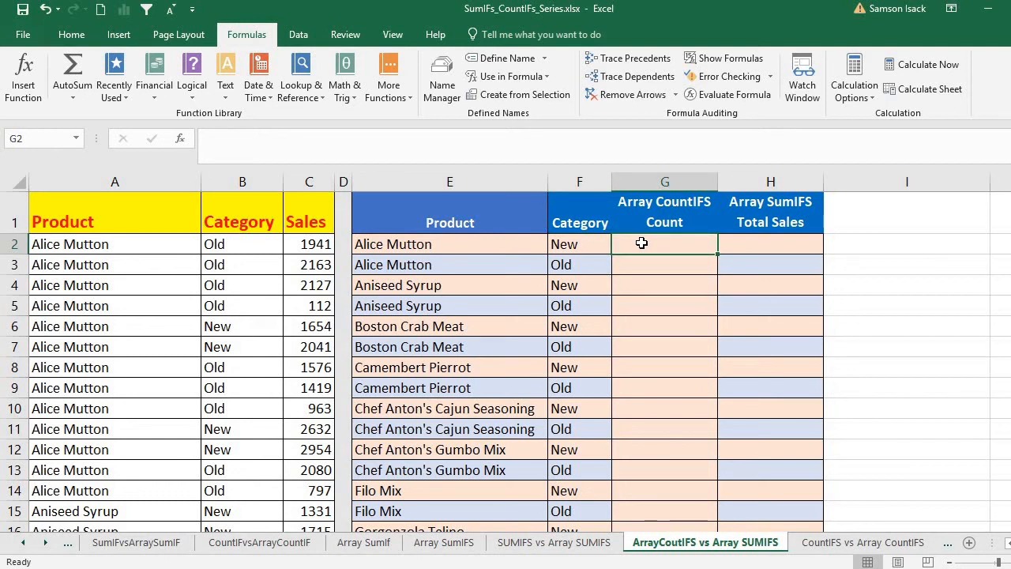
{"action": "type", "text": "="}
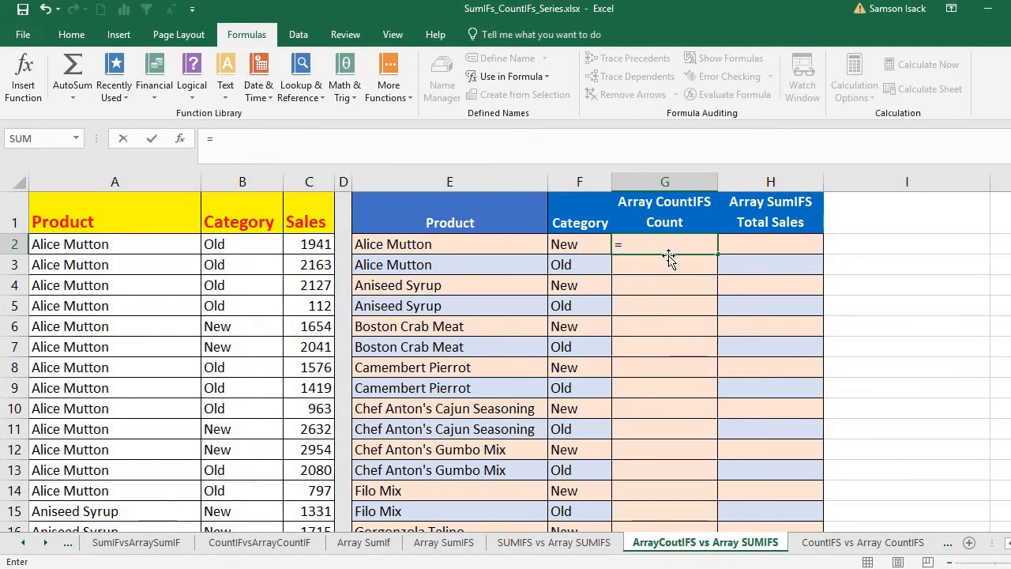
{"action": "type", "text": "COUN"}
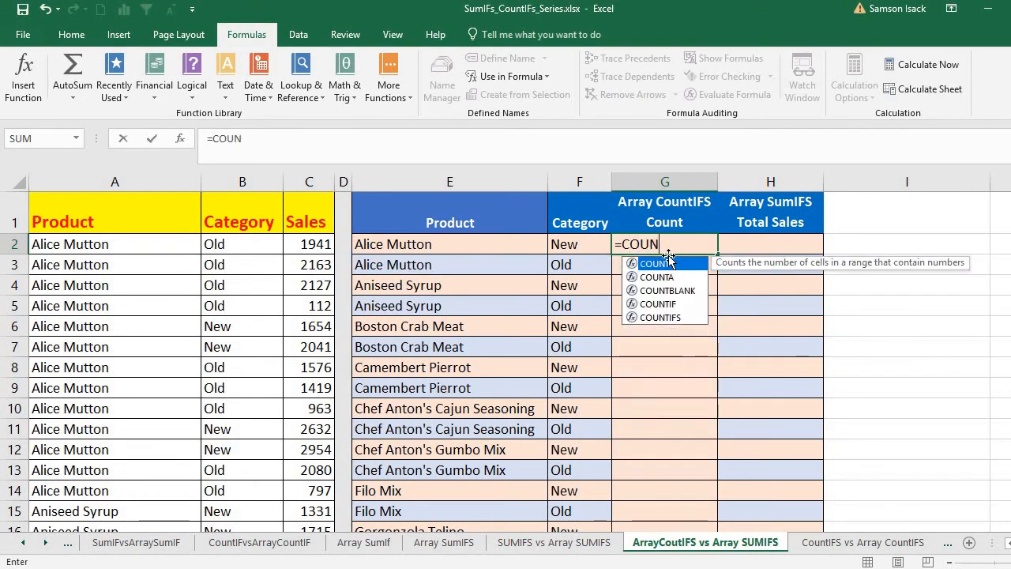
{"action": "type", "text": "TIFS("}
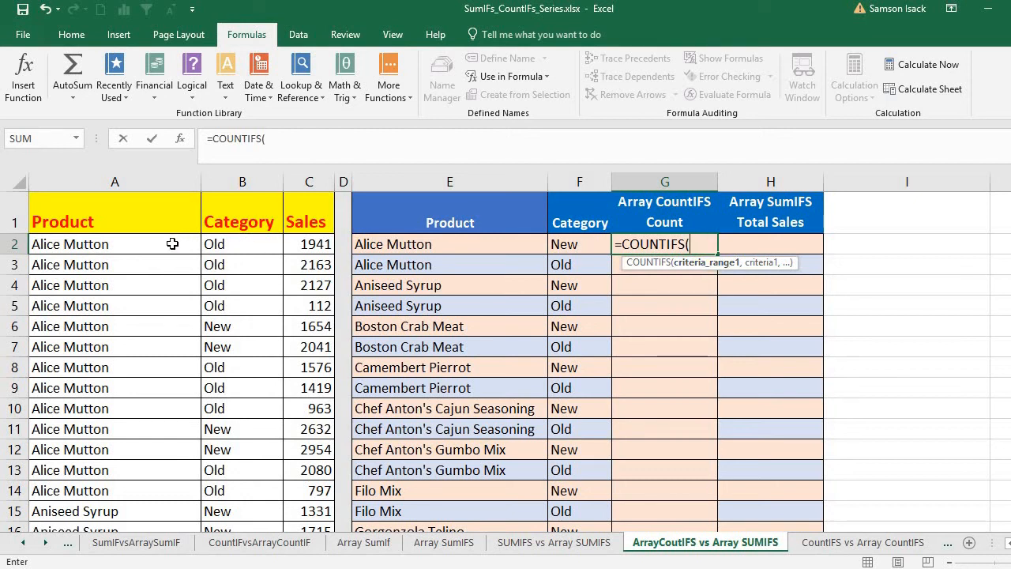
{"action": "left_click_drag", "start_coordinate": [166, 243], "coordinate": [158, 494]}
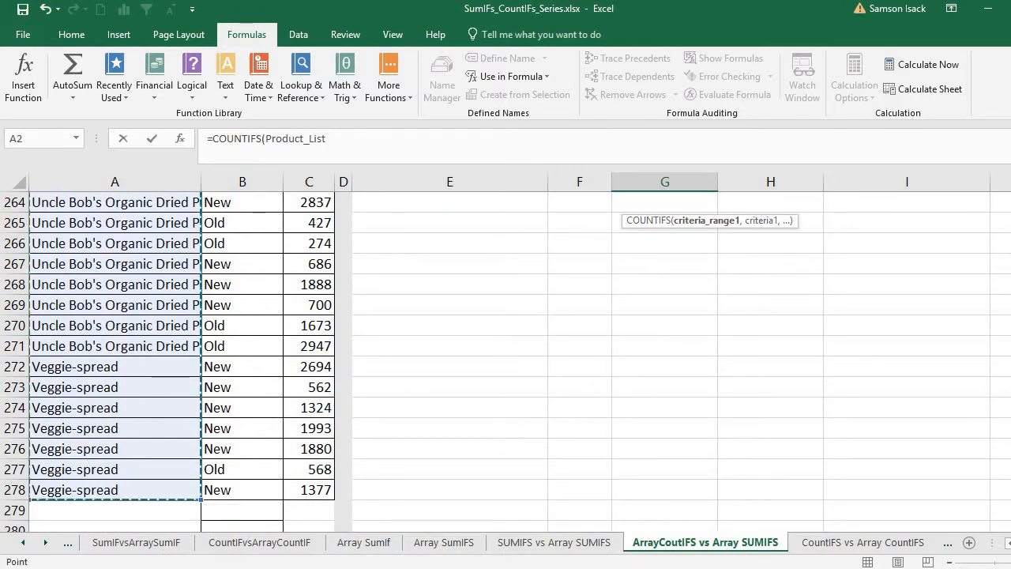
{"action": "scroll", "coordinate": [679, 316], "scroll_direction": "up", "scroll_amount": 20}
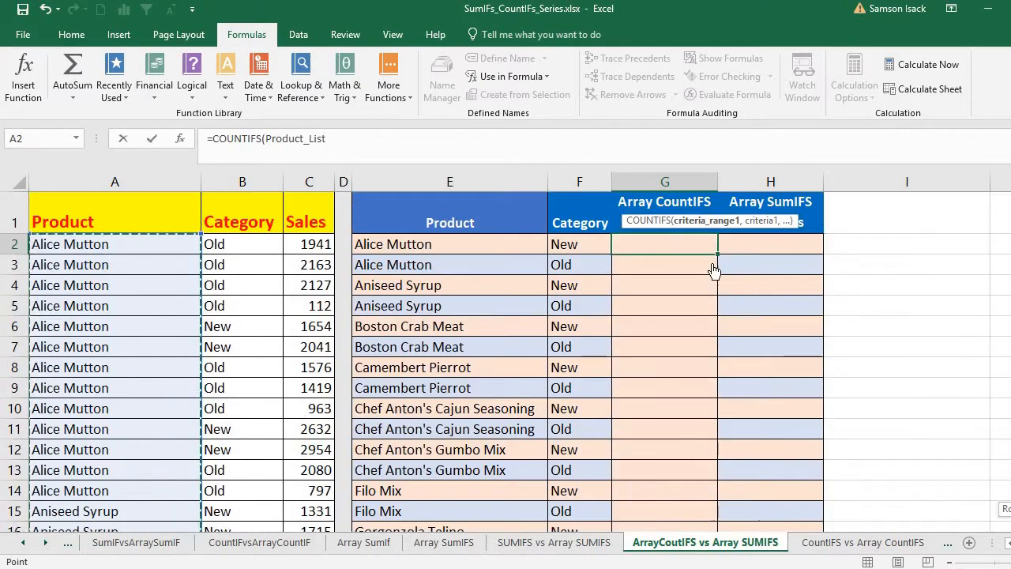
{"action": "key", "text": "BackSpace"}
{"action": "key", "text": "BackSpace"}
{"action": "key", "text": "BackSpace"}
{"action": "key", "text": "BackSpace"}
{"action": "key", "text": "BackSpace"}
{"action": "key", "text": "BackSpace"}
{"action": "key", "text": "BackSpace"}
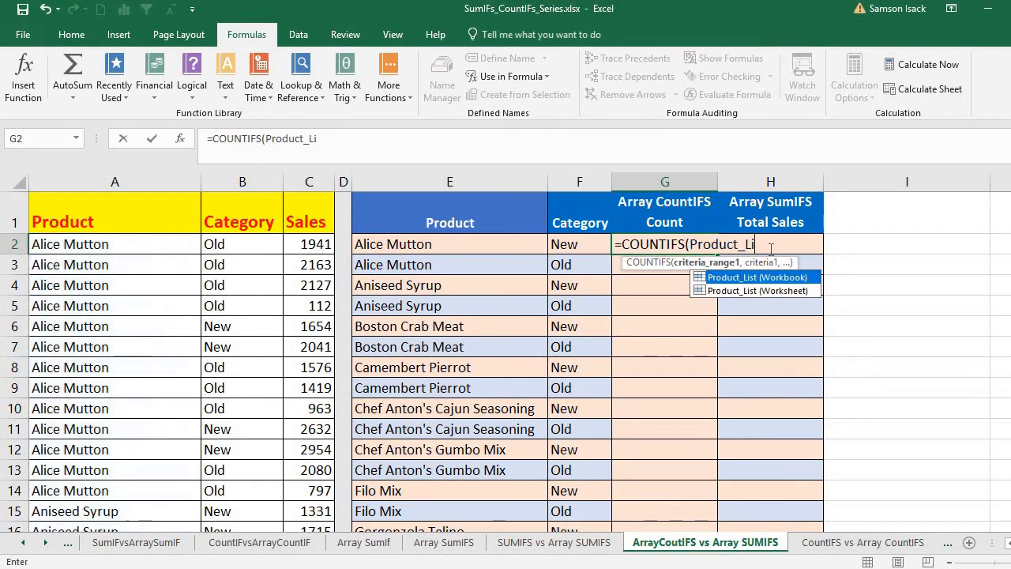
{"action": "key", "text": "BackSpace"}
{"action": "key", "text": "BackSpace"}
{"action": "key", "text": "BackSpace"}
{"action": "key", "text": "BackSpace"}
{"action": "key", "text": "BackSpace"}
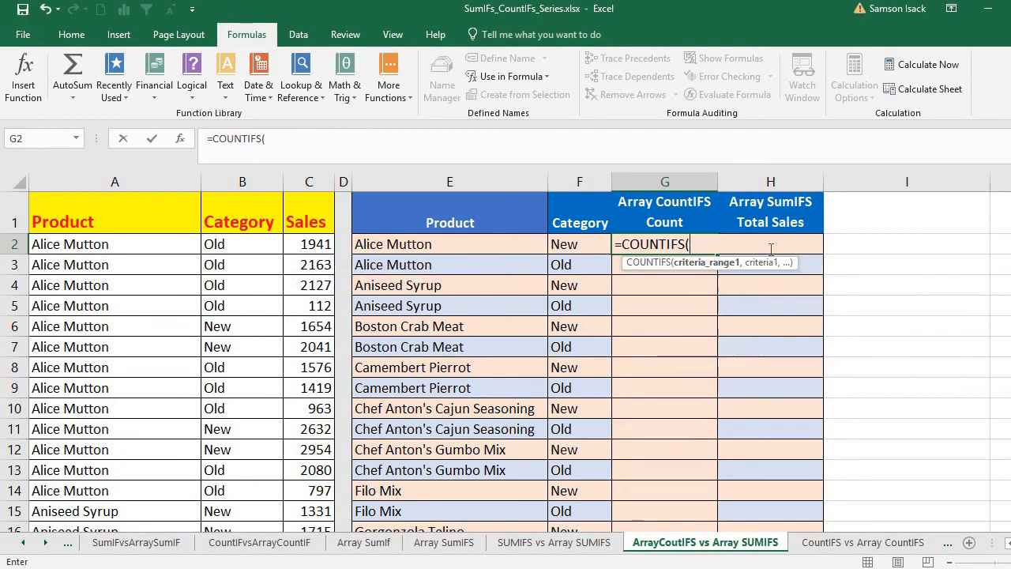
Step: Enter the named range PRODUCTLIST as the first criteria range of the COUNTIFS formula in G2
{"action": "type", "text": "PRO"}
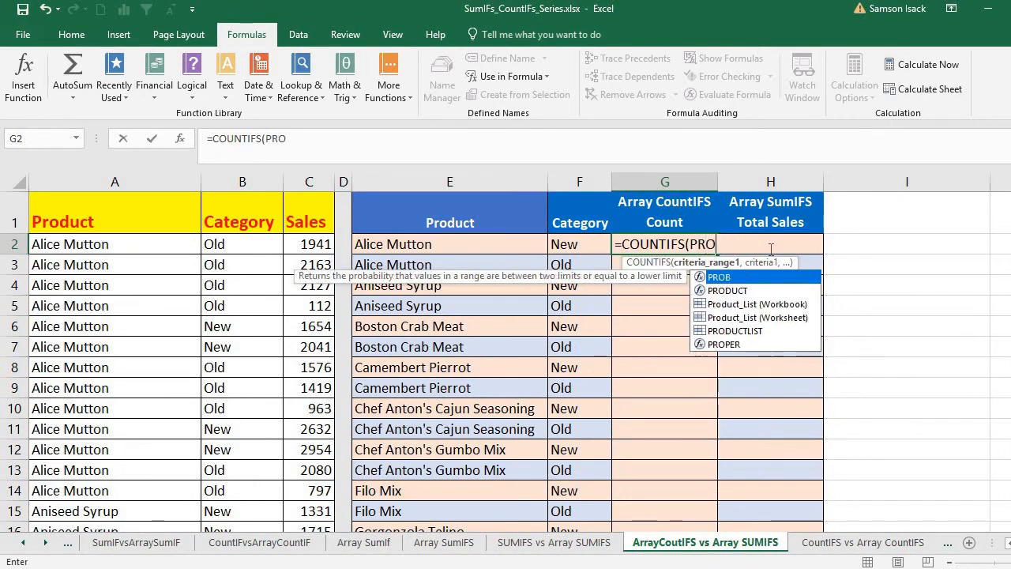
{"action": "type", "text": "DUCT"}
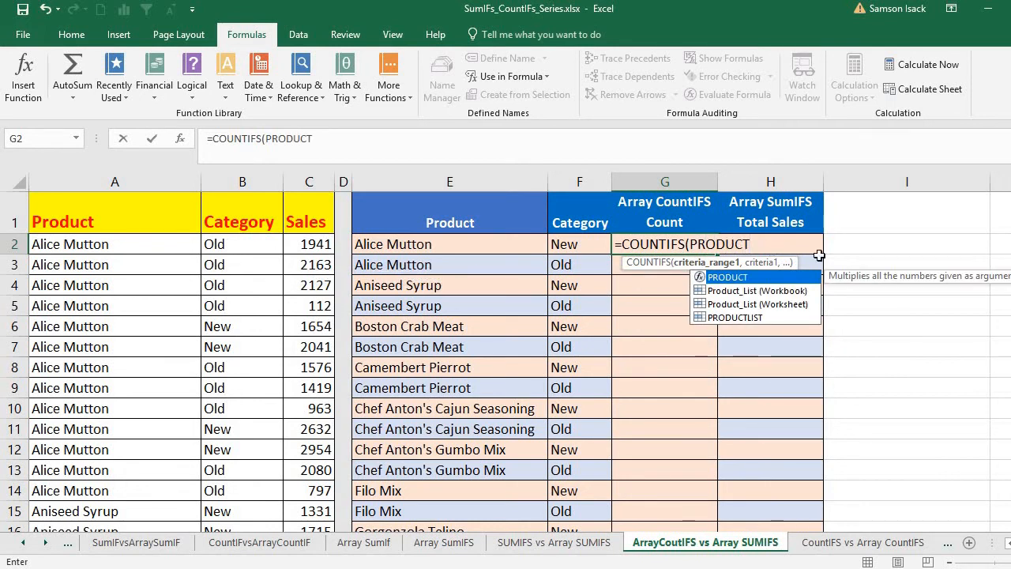
{"action": "left_click", "coordinate": [775, 319]}
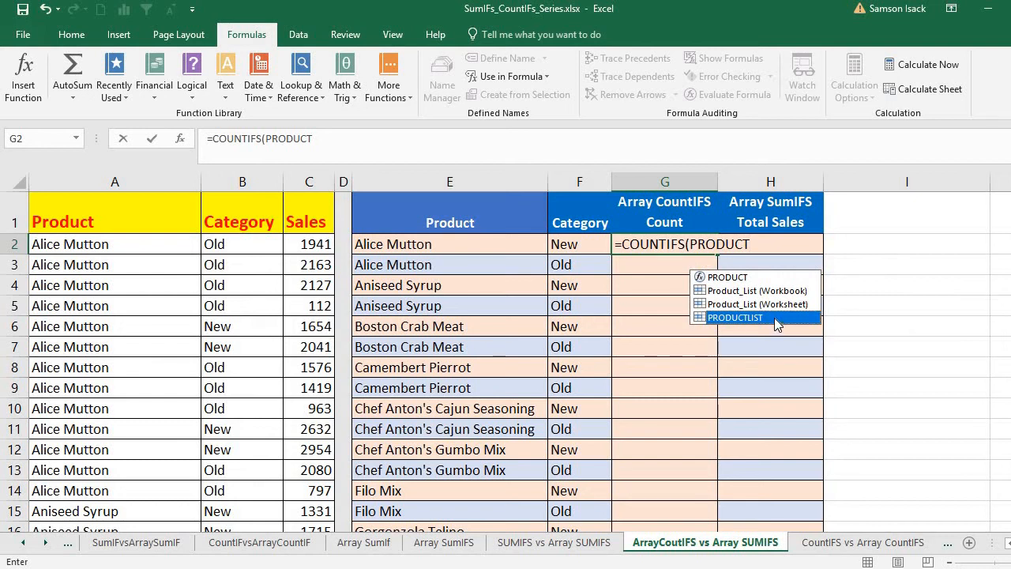
{"action": "double_click", "coordinate": [774, 317]}
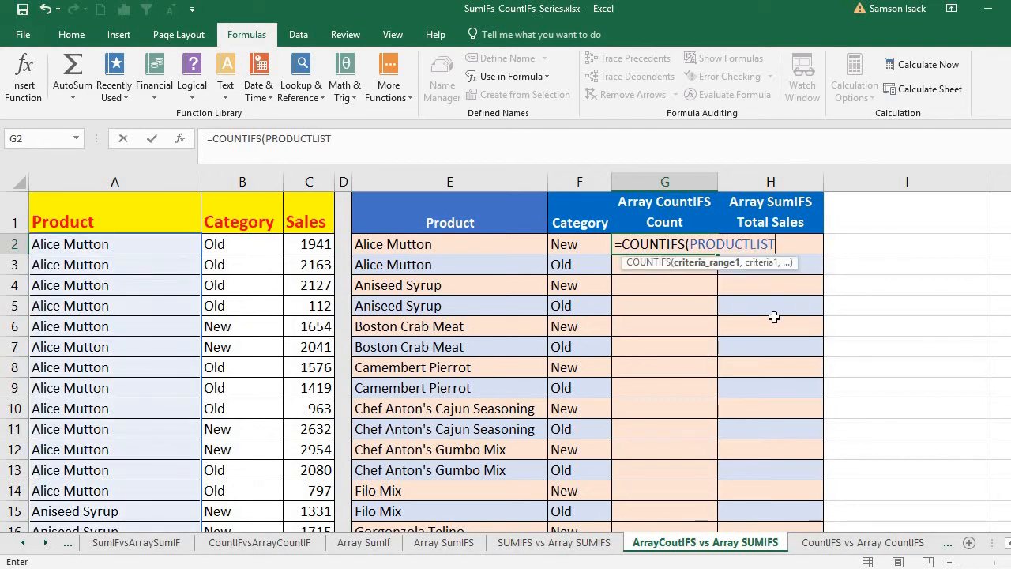
{"action": "type", "text": ","}
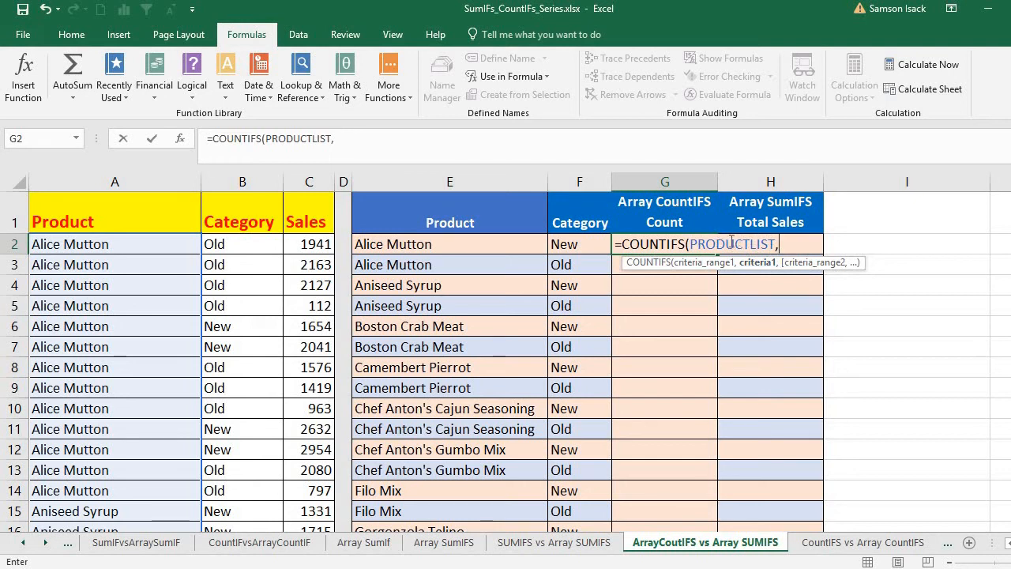
Step: Complete the COUNTIFS formula in G2 with criterion E2, second criteria range CATEGORYLIST and criterion F2
{"action": "left_click", "coordinate": [453, 243]}
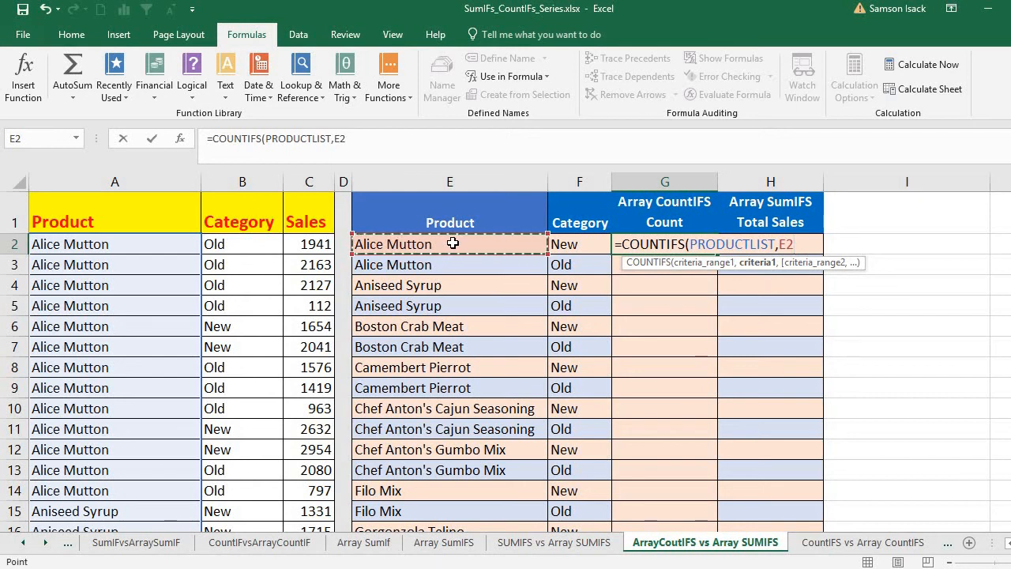
{"action": "type", "text": ","}
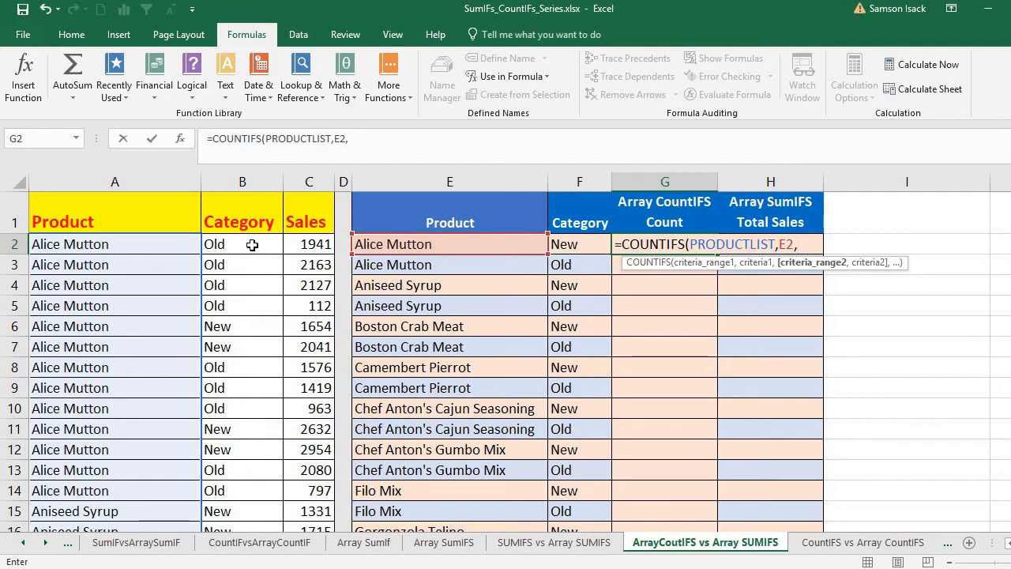
{"action": "type", "text": "CATE"}
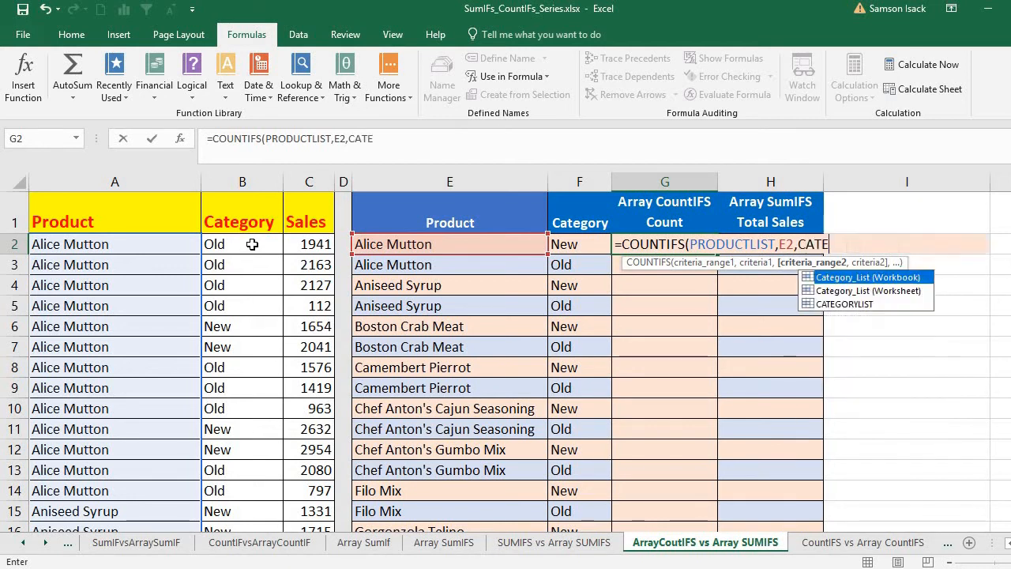
{"action": "double_click", "coordinate": [870, 304]}
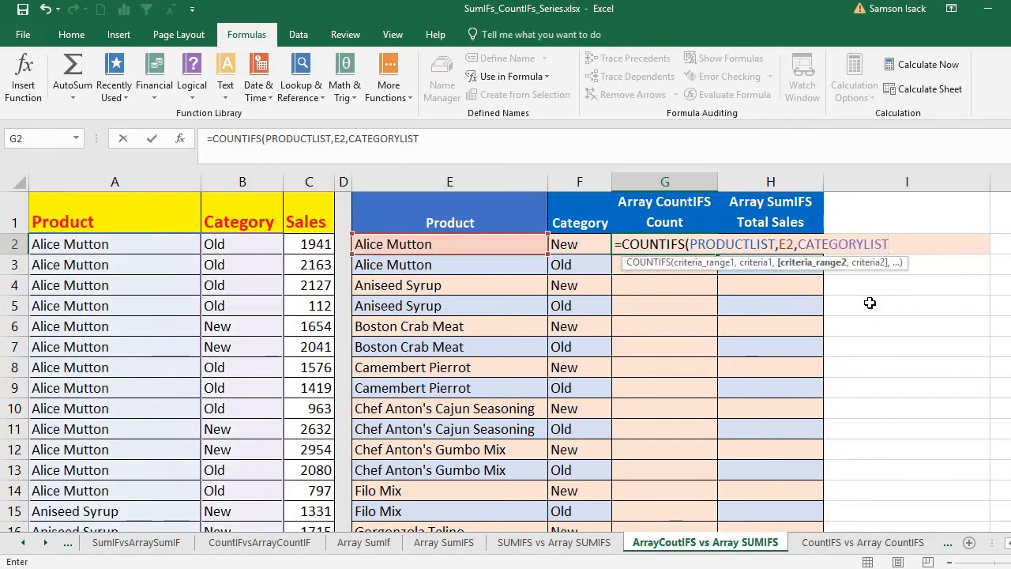
{"action": "type", "text": ","}
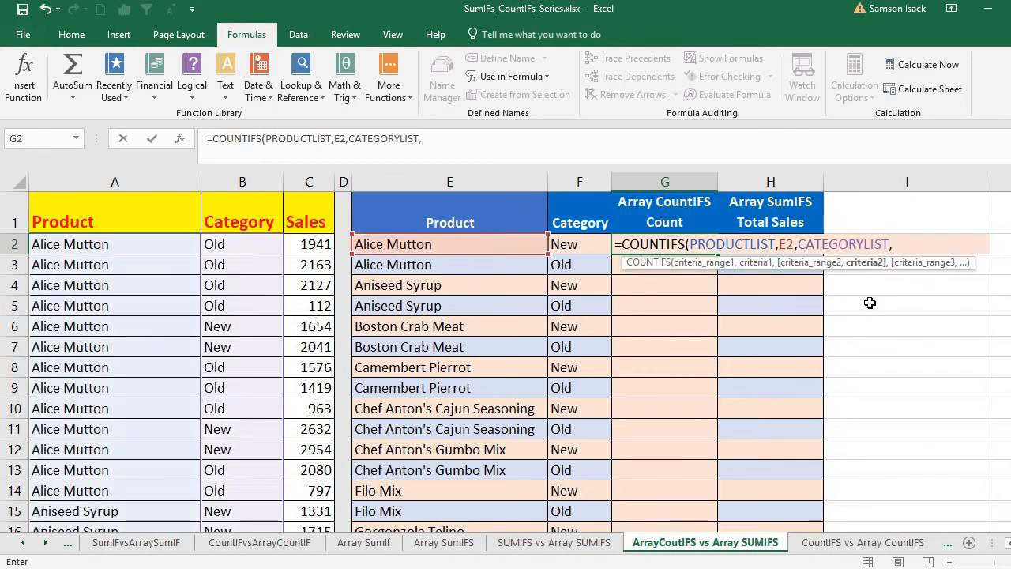
{"action": "left_click", "coordinate": [590, 241]}
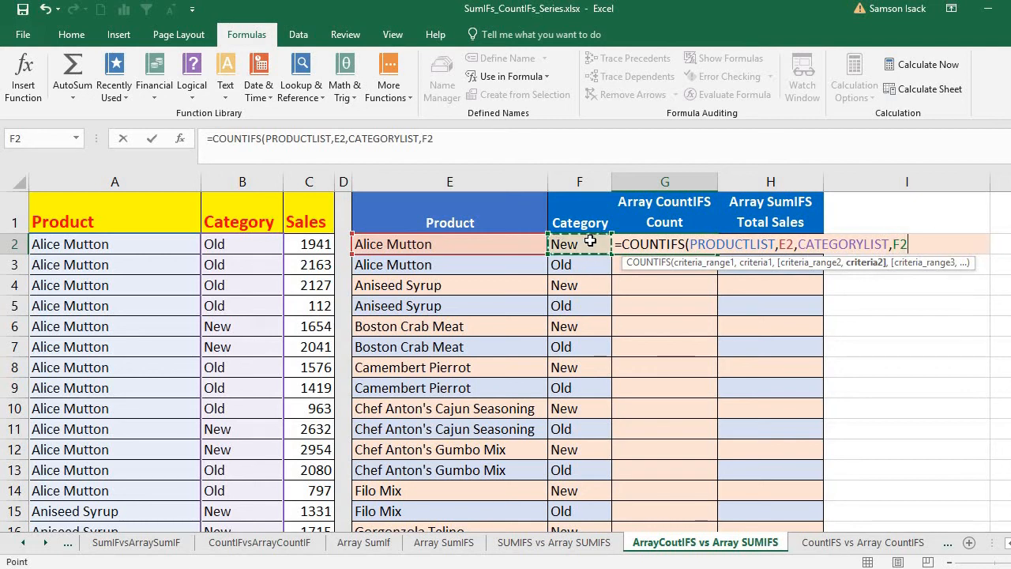
{"action": "type", "text": ")"}
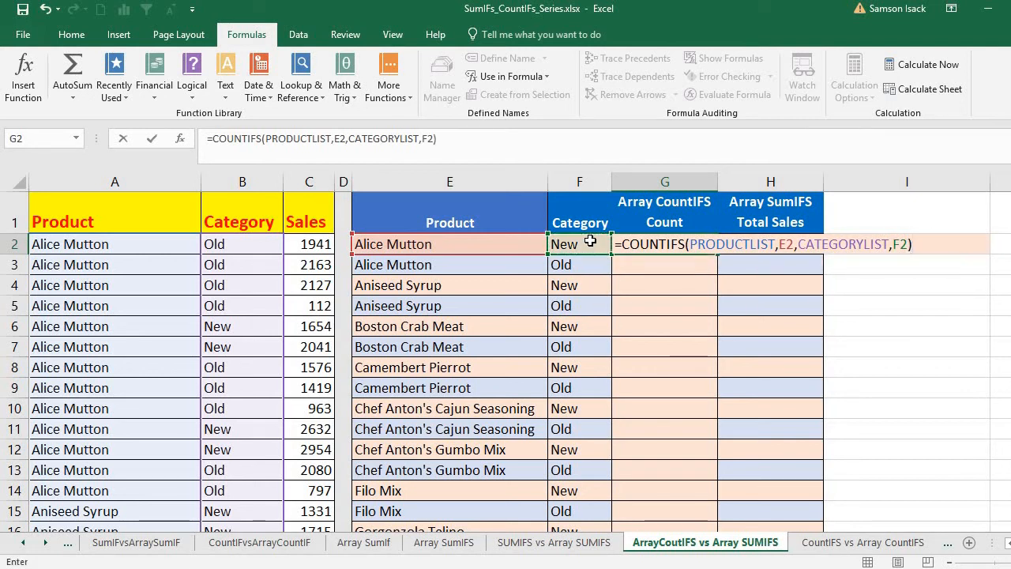
{"action": "key", "text": "Return"}
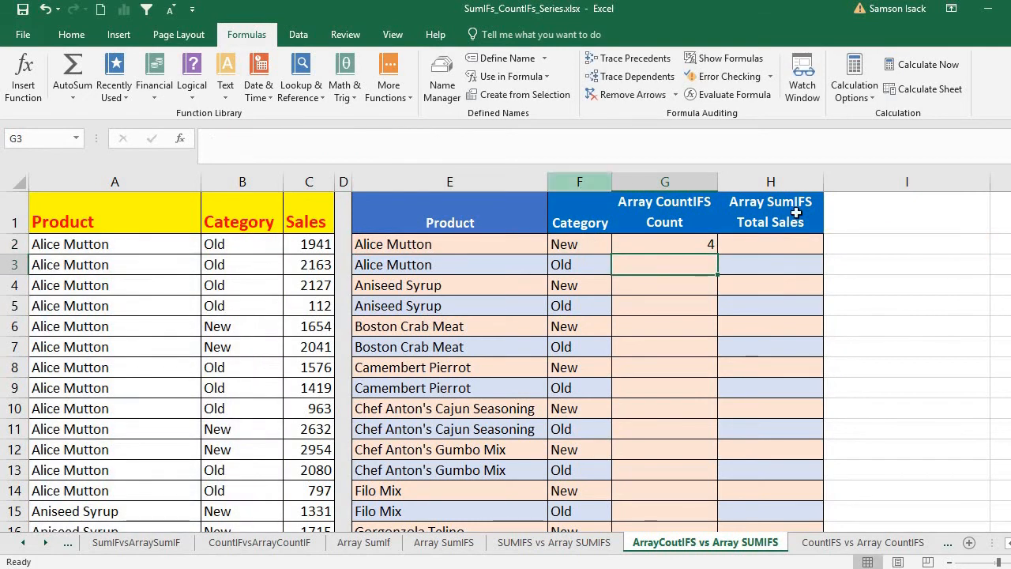
Step: Check the G2 count against the Alice Mutton rows marked New in the source data, and copy the formula down to G3
{"action": "left_click", "coordinate": [672, 247]}
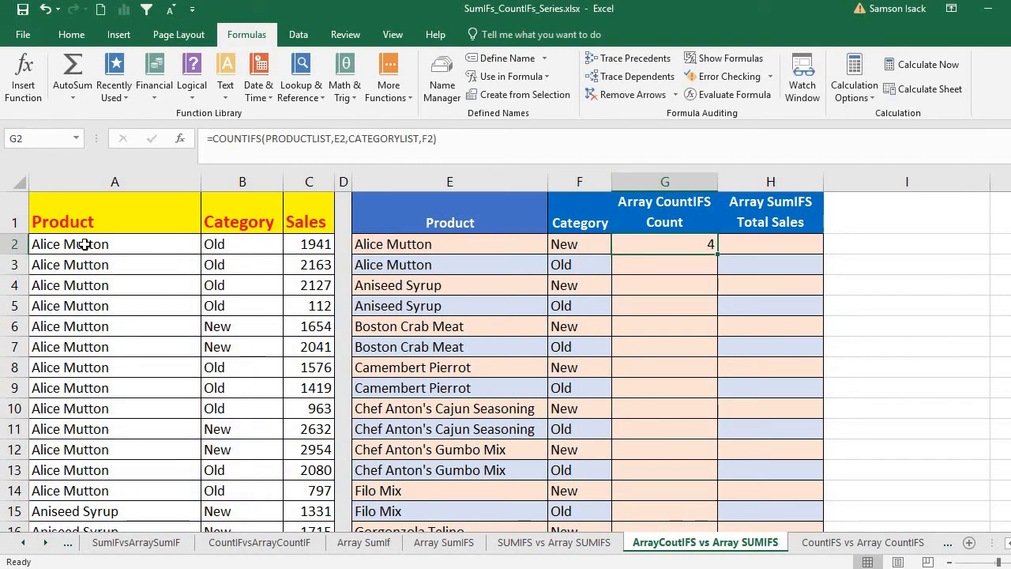
{"action": "left_click_drag", "start_coordinate": [85, 245], "coordinate": [225, 251]}
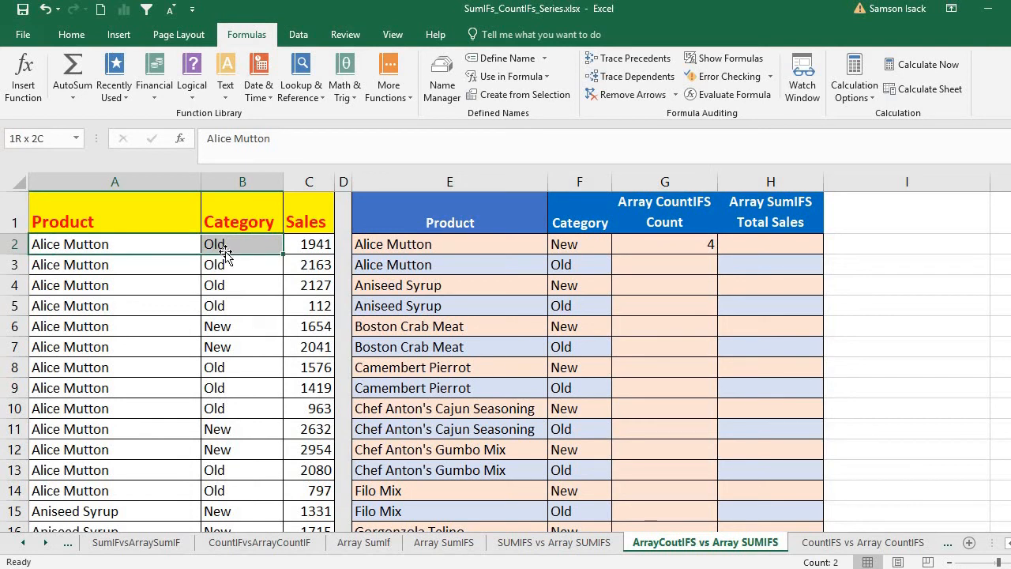
{"action": "left_click_drag", "start_coordinate": [140, 327], "coordinate": [218, 345]}
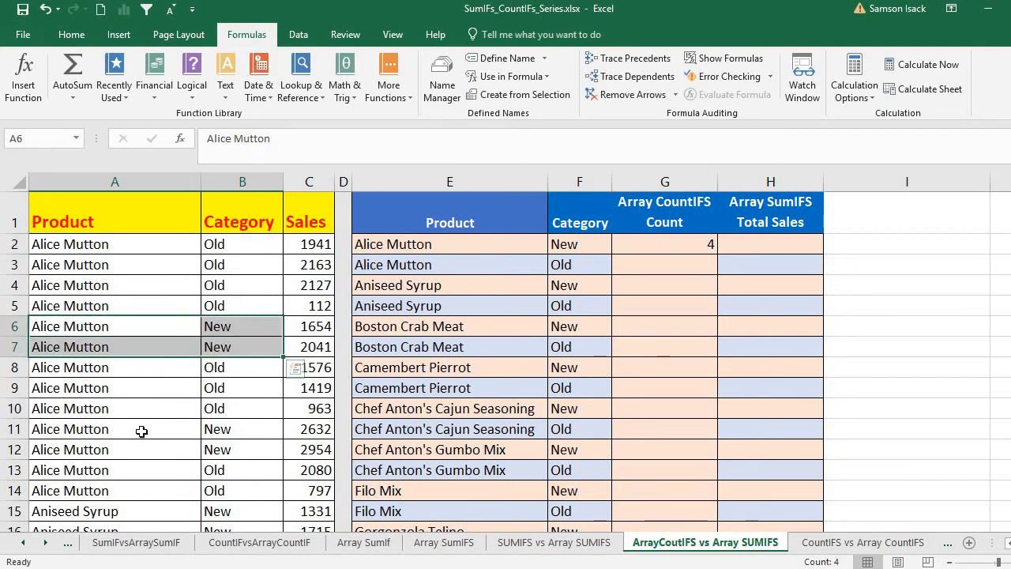
{"action": "left_click_drag", "start_coordinate": [142, 431], "coordinate": [237, 450]}
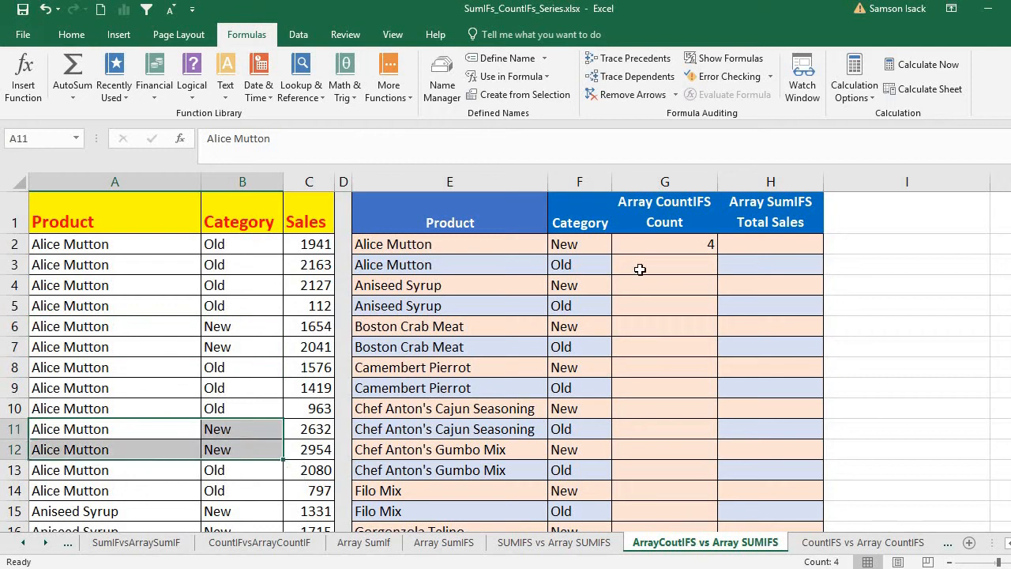
{"action": "left_click", "coordinate": [699, 248]}
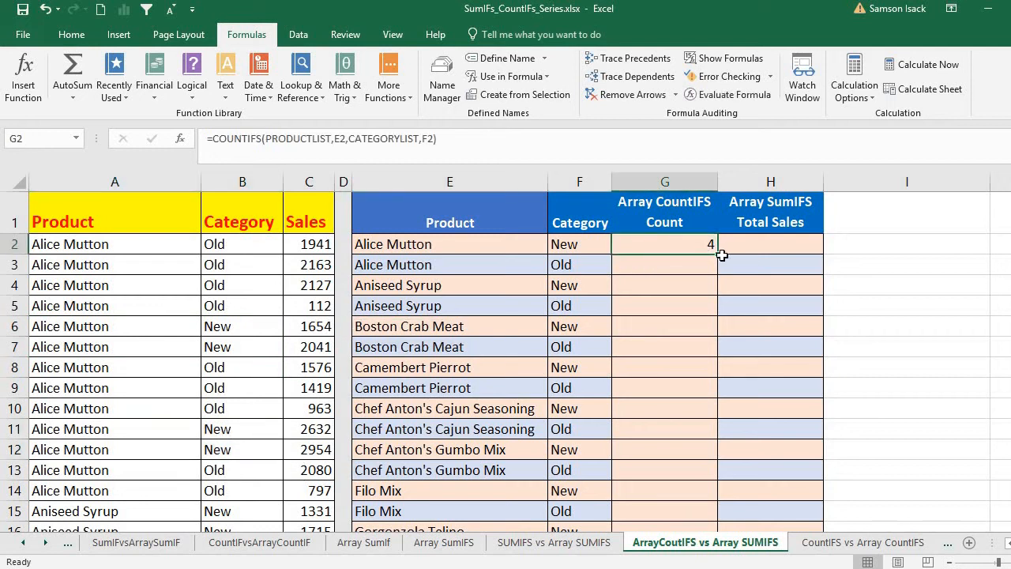
{"action": "left_click_drag", "start_coordinate": [715, 252], "coordinate": [711, 269]}
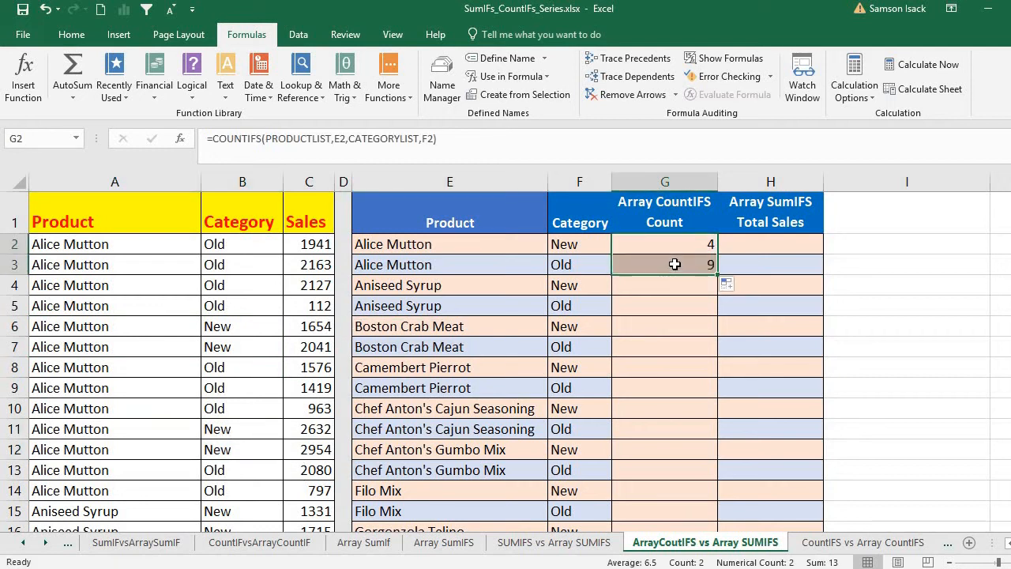
Step: Check the count in G3 against the Alice Mutton rows marked Old in columns A and B
{"action": "left_click", "coordinate": [672, 264]}
{"action": "left_click_drag", "start_coordinate": [234, 246], "coordinate": [142, 313]}
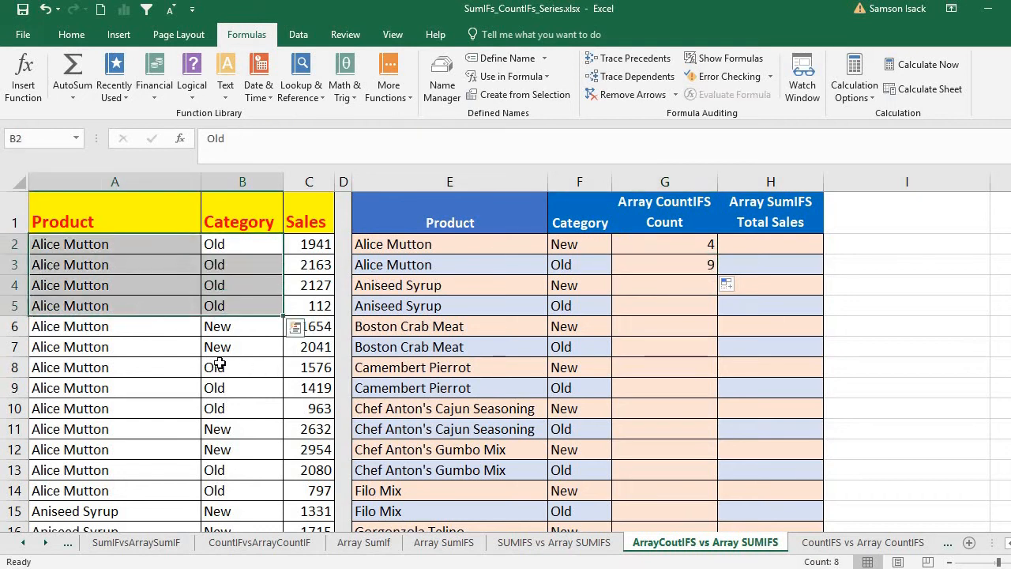
{"action": "left_click_drag", "start_coordinate": [151, 366], "coordinate": [242, 409]}
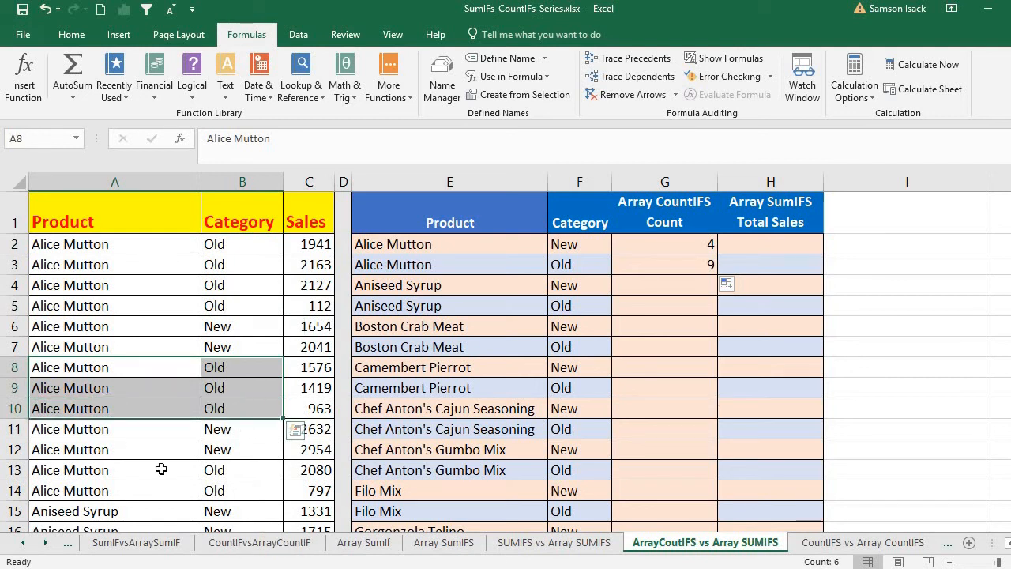
{"action": "left_click_drag", "start_coordinate": [161, 470], "coordinate": [237, 491]}
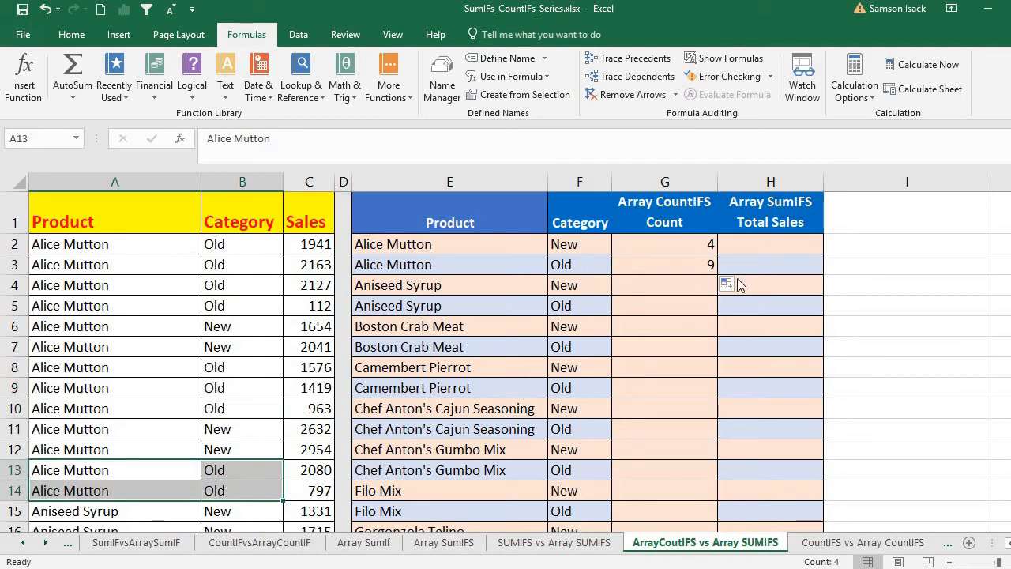
{"action": "left_click", "coordinate": [673, 265]}
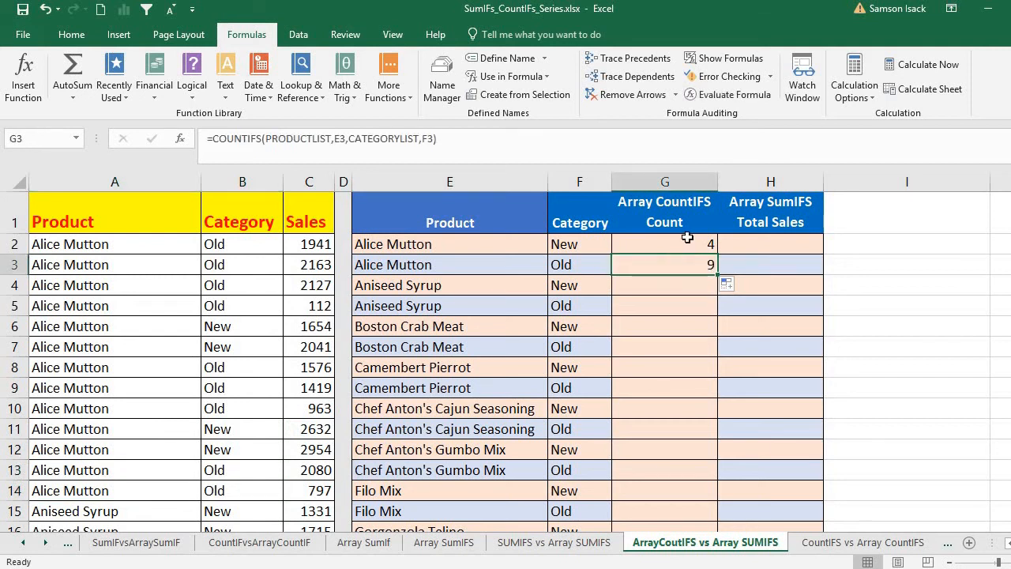
Step: Compare the criteria cell references in the COUNTIFS formulas of G2 and G3
{"action": "left_click", "coordinate": [691, 242]}
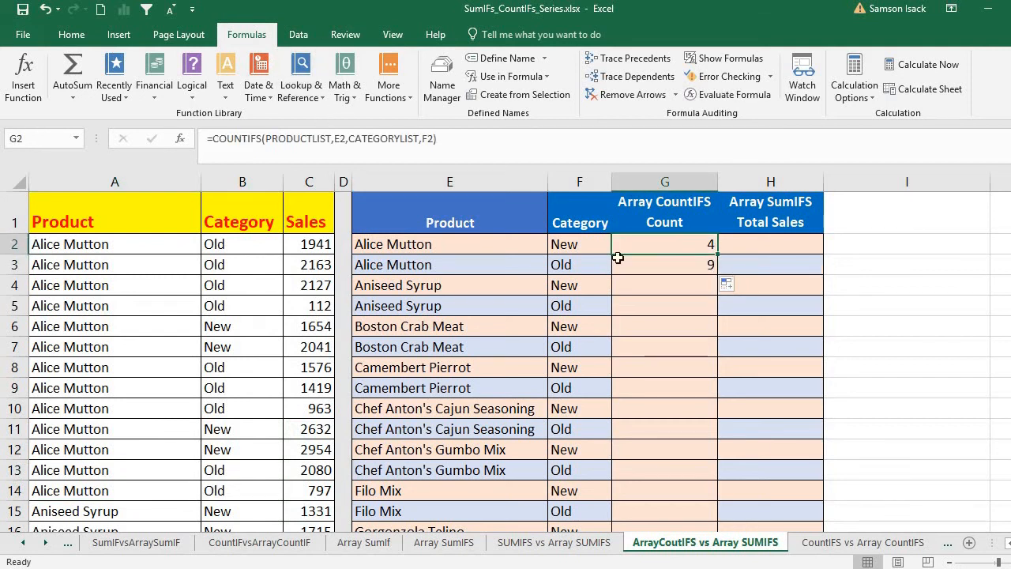
{"action": "left_click", "coordinate": [678, 262]}
{"action": "left_click", "coordinate": [338, 140]}
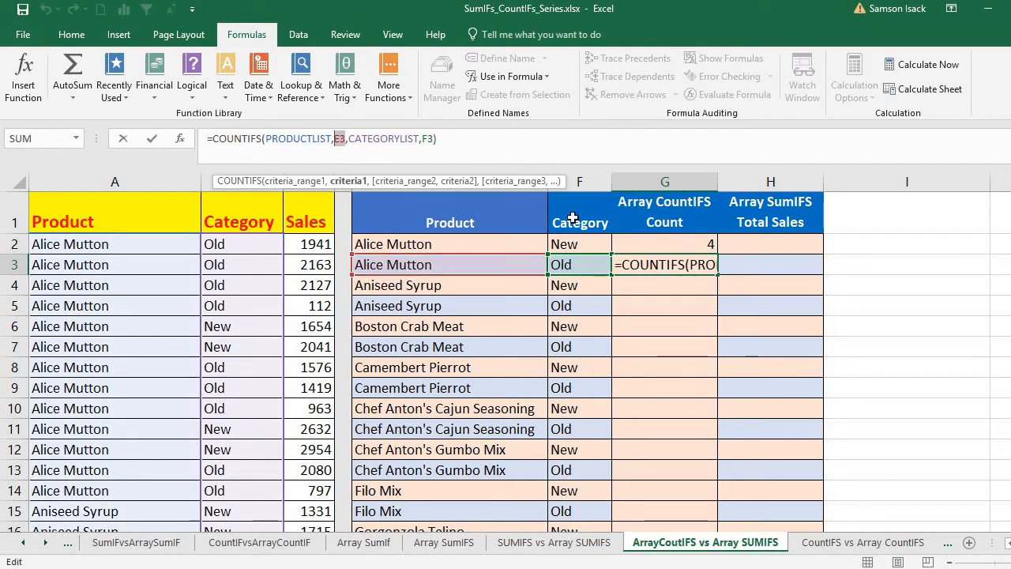
{"action": "key", "text": "Return"}
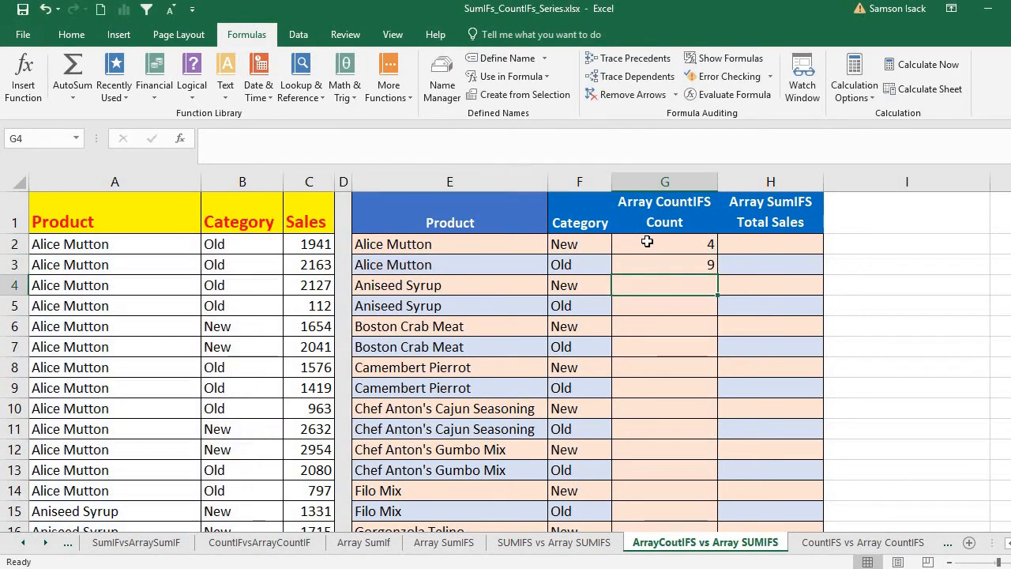
{"action": "left_click", "coordinate": [673, 245]}
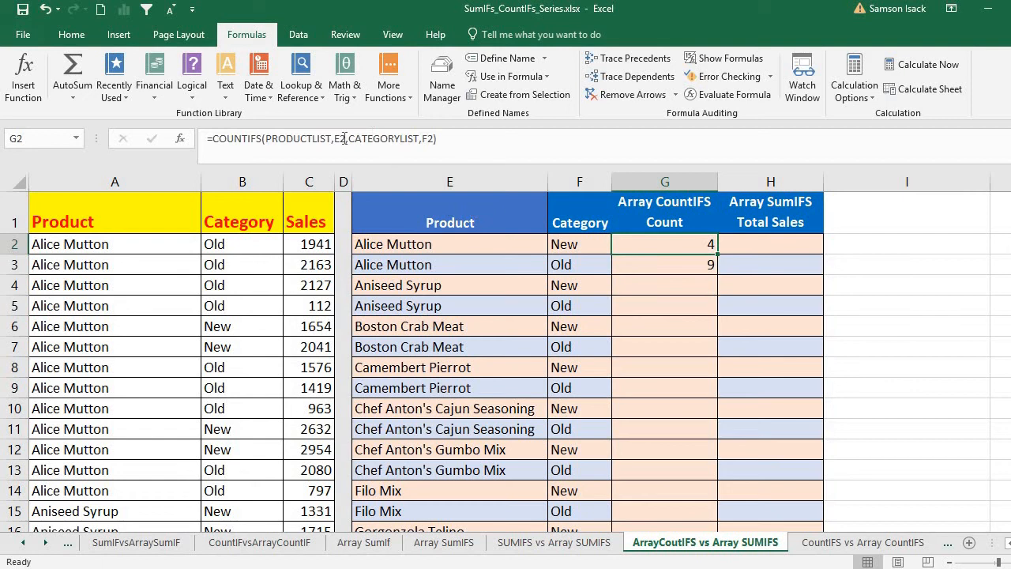
Step: Fill the COUNTIFS formulas from G2:G3 down the rest of the Array CountIFS Count column
{"action": "left_click", "coordinate": [653, 264]}
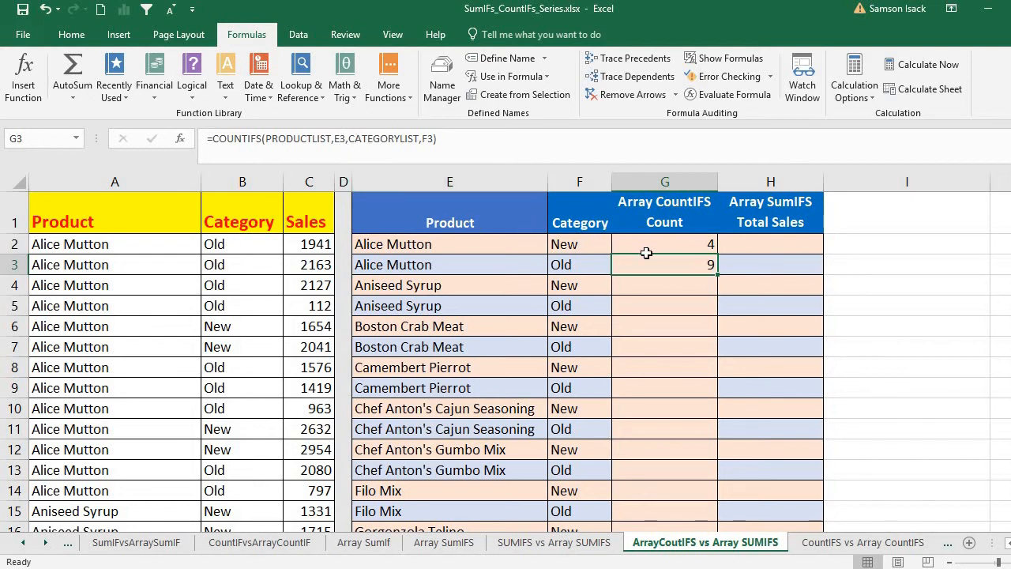
{"action": "left_click_drag", "start_coordinate": [646, 250], "coordinate": [699, 264]}
{"action": "double_click", "coordinate": [717, 272]}
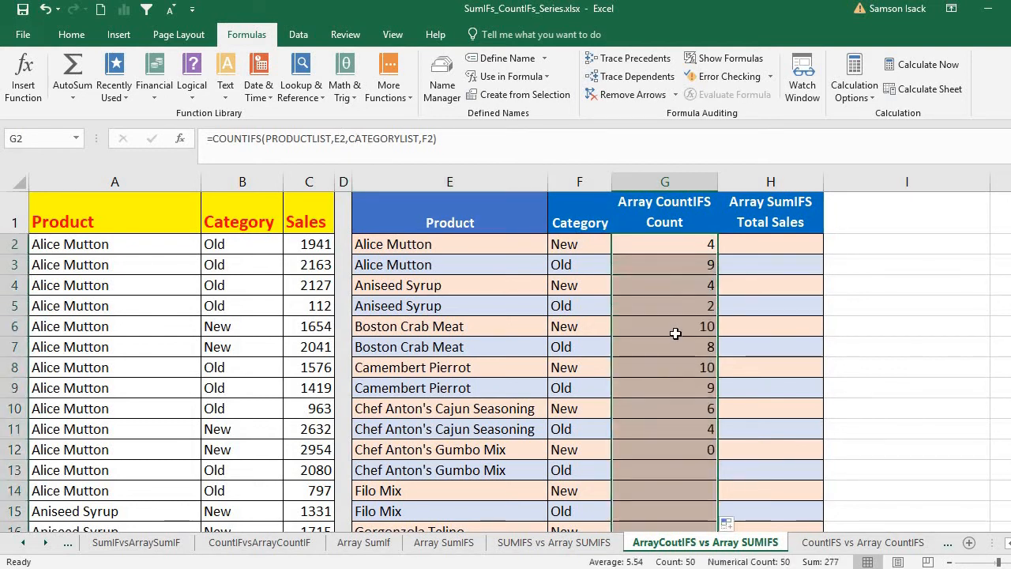
Step: Inspect the criteria references of the copied formulas in G4 and G5 and the arguments of the original formula in G2
{"action": "left_click", "coordinate": [685, 289]}
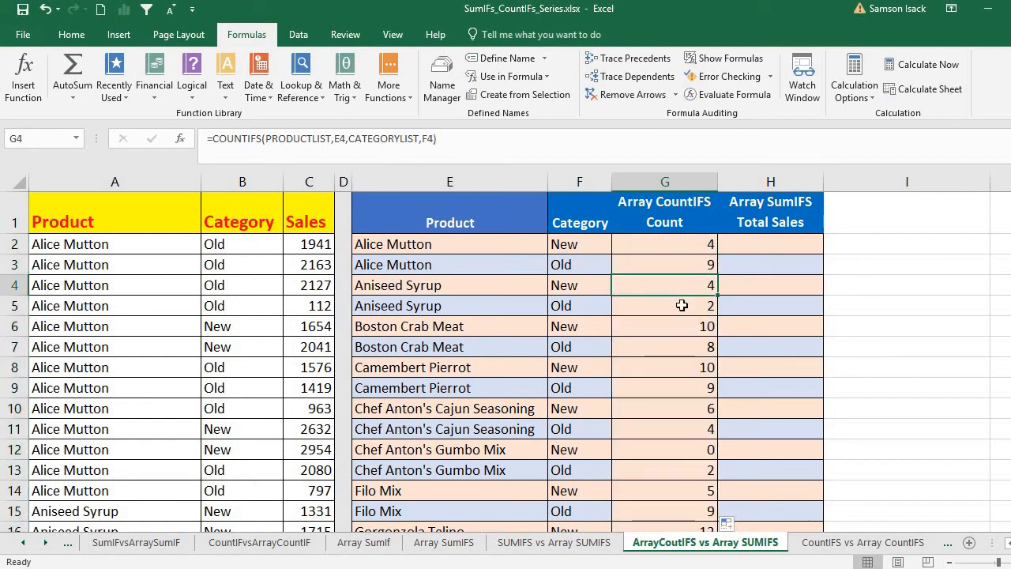
{"action": "left_click", "coordinate": [684, 301]}
{"action": "left_click", "coordinate": [343, 144]}
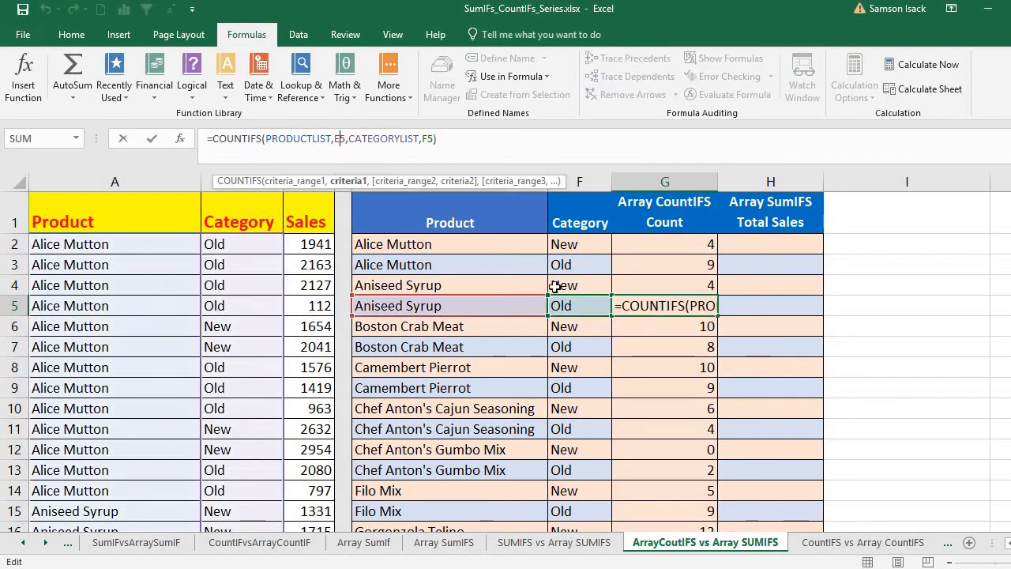
{"action": "key", "text": "Return"}
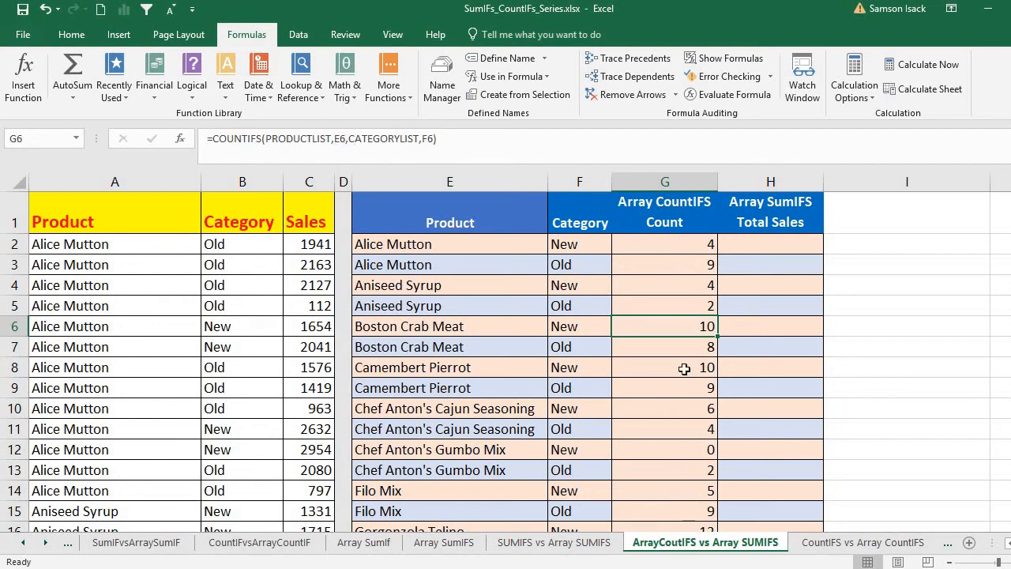
{"action": "left_click", "coordinate": [660, 246]}
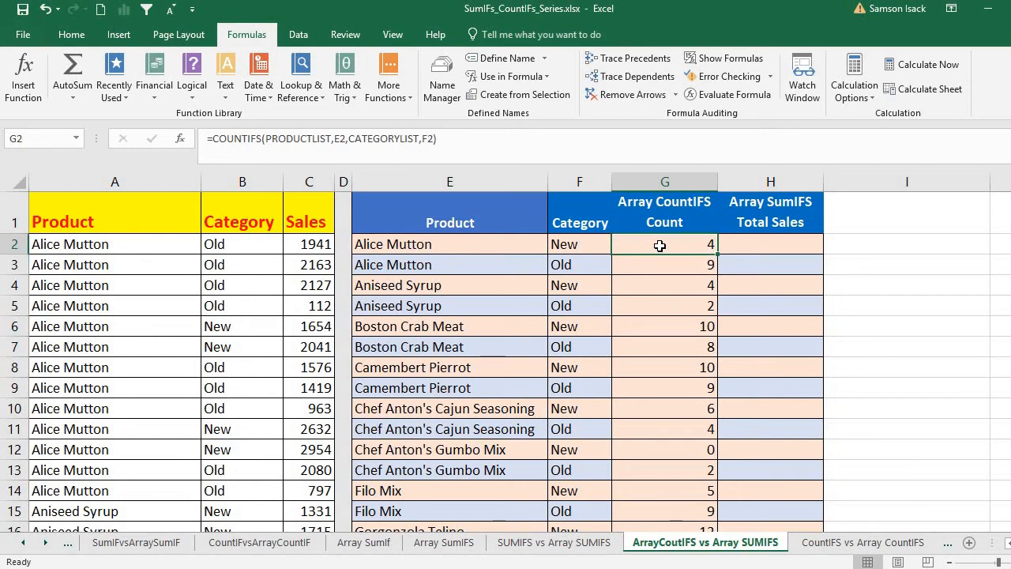
{"action": "double_click", "coordinate": [660, 246]}
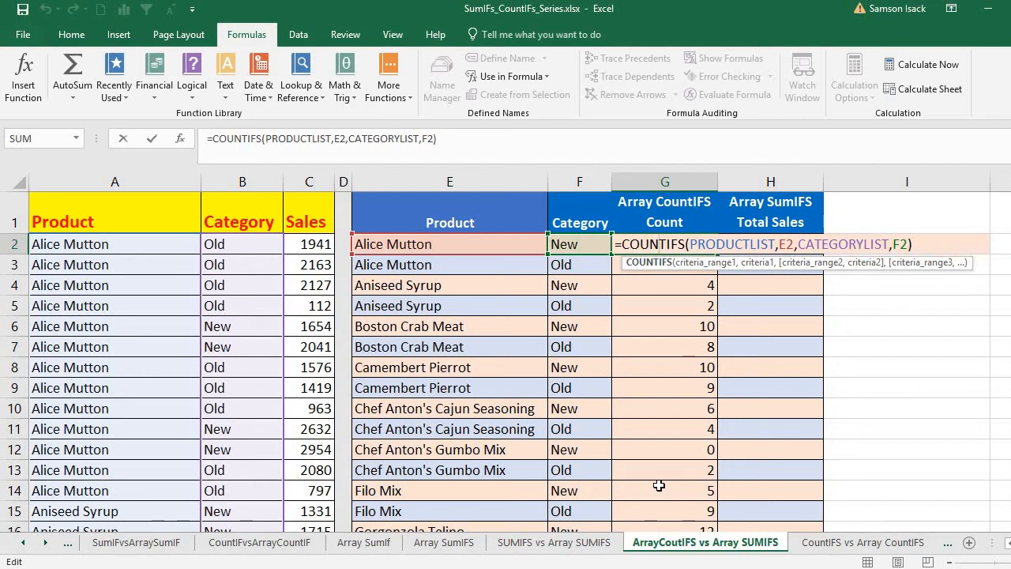
{"action": "key", "text": "Return"}
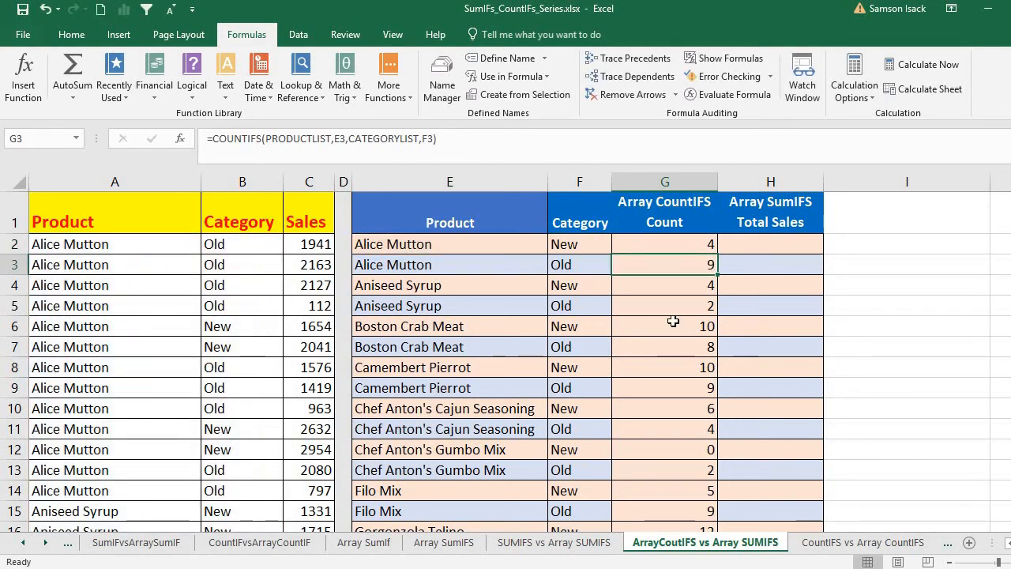
Step: Review the products, categories and counts in rows 2 to 15 of columns E, F and G
{"action": "left_click", "coordinate": [683, 248]}
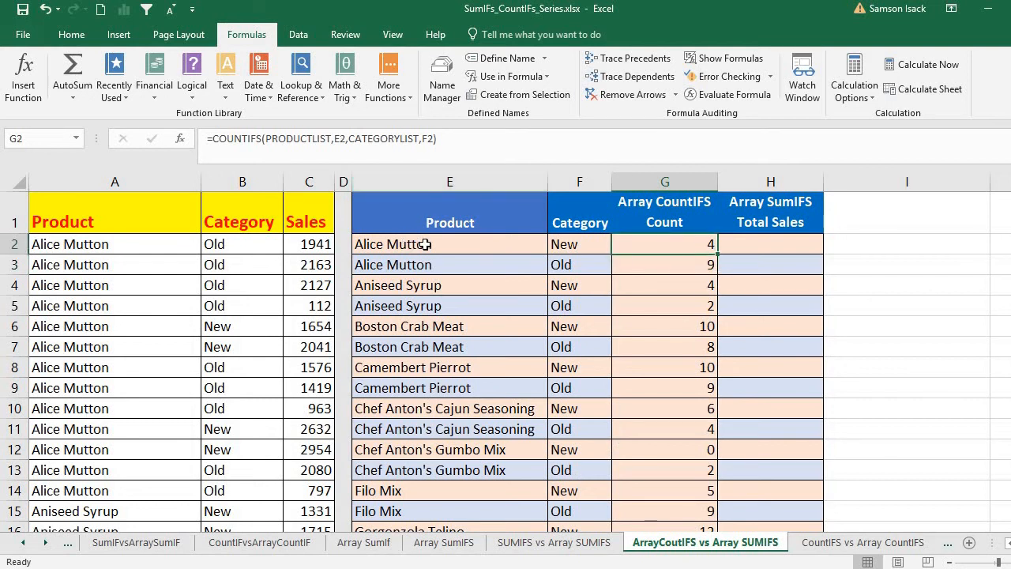
{"action": "left_click_drag", "start_coordinate": [425, 244], "coordinate": [440, 504]}
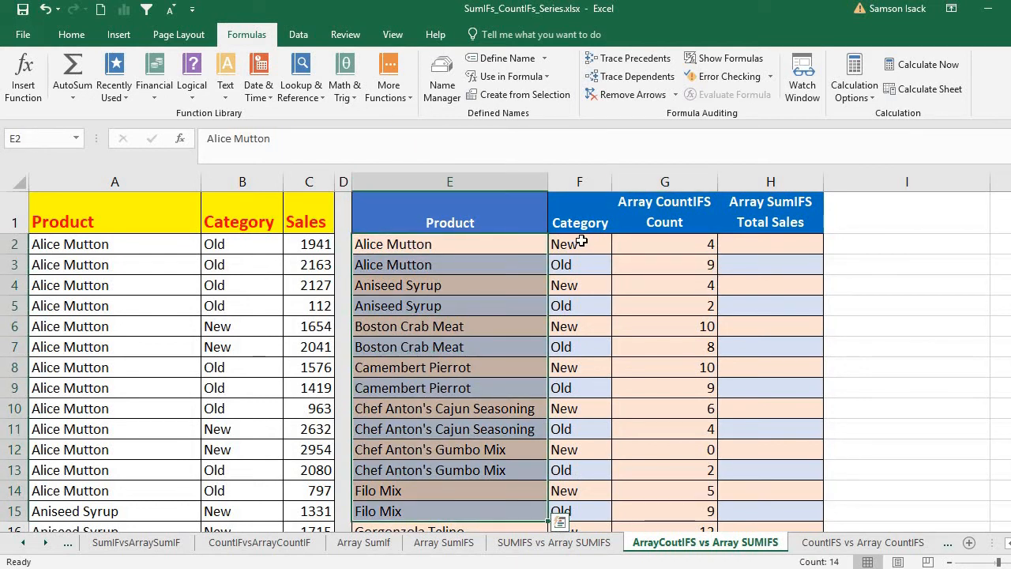
{"action": "left_click_drag", "start_coordinate": [581, 242], "coordinate": [596, 511]}
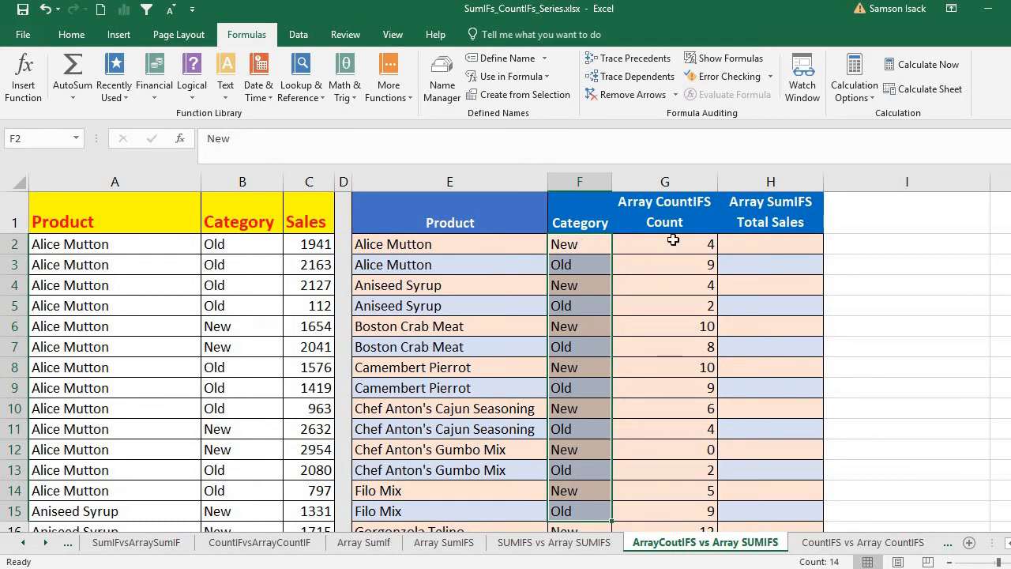
{"action": "left_click_drag", "start_coordinate": [673, 241], "coordinate": [681, 513]}
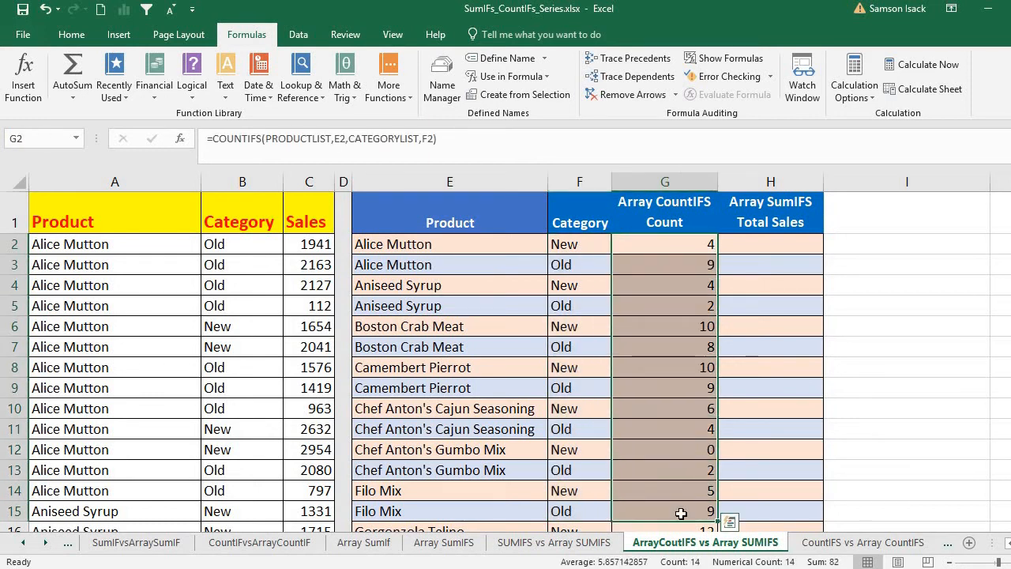
{"action": "left_click", "coordinate": [675, 243]}
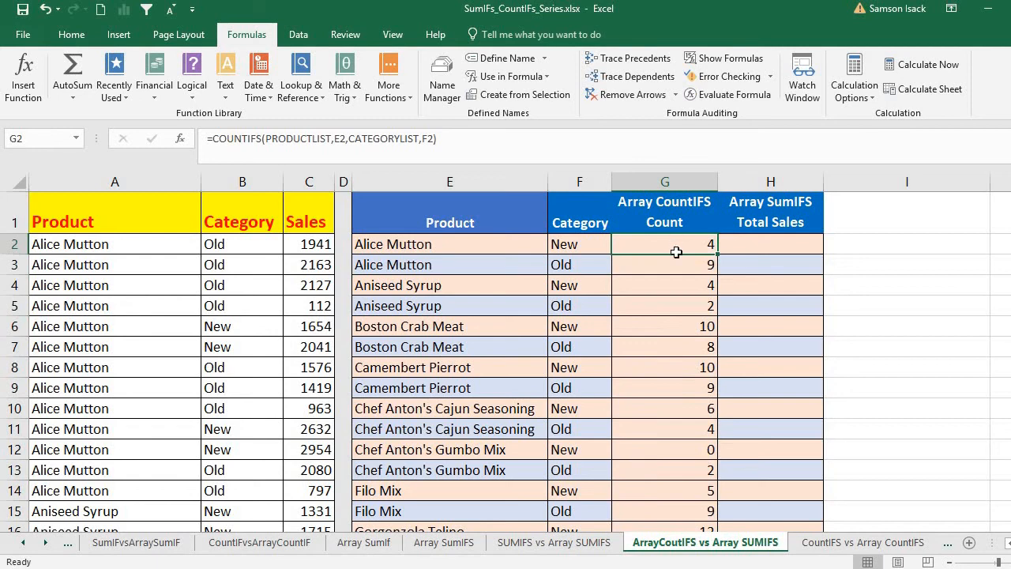
Step: Clear the COUNTIFS formulas from the Array CountIFS Count column and review the criteria in the adjacent Product and Category columns
{"action": "left_click_drag", "start_coordinate": [676, 251], "coordinate": [688, 469]}
{"action": "key", "text": "Delete"}
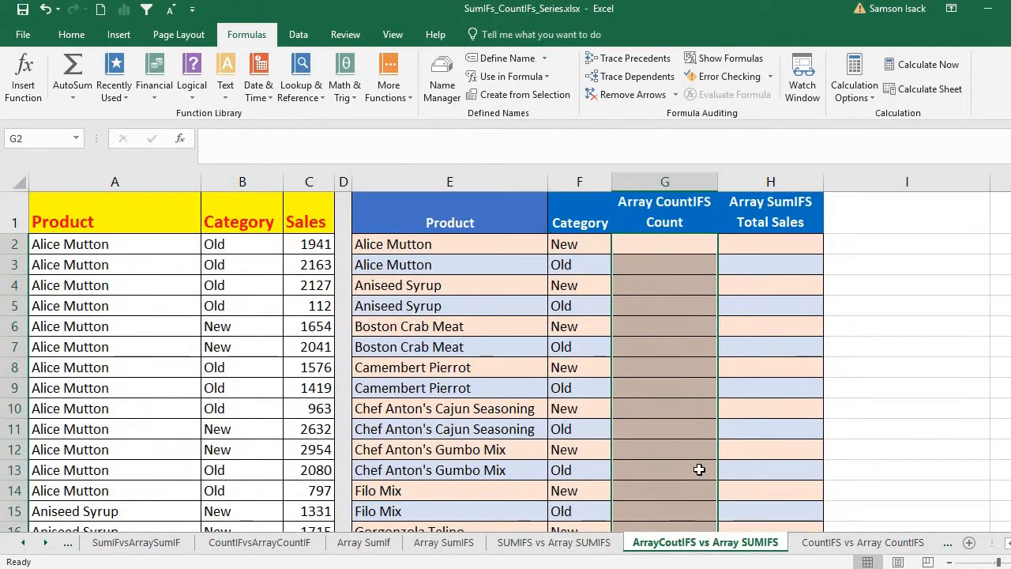
{"action": "left_click", "coordinate": [692, 241]}
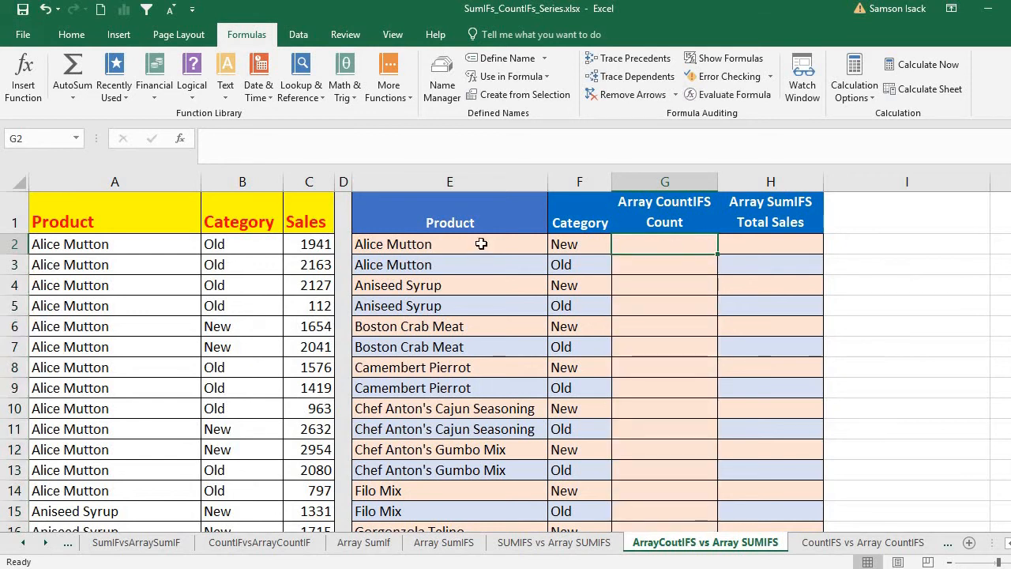
{"action": "left_click_drag", "start_coordinate": [481, 242], "coordinate": [496, 492]}
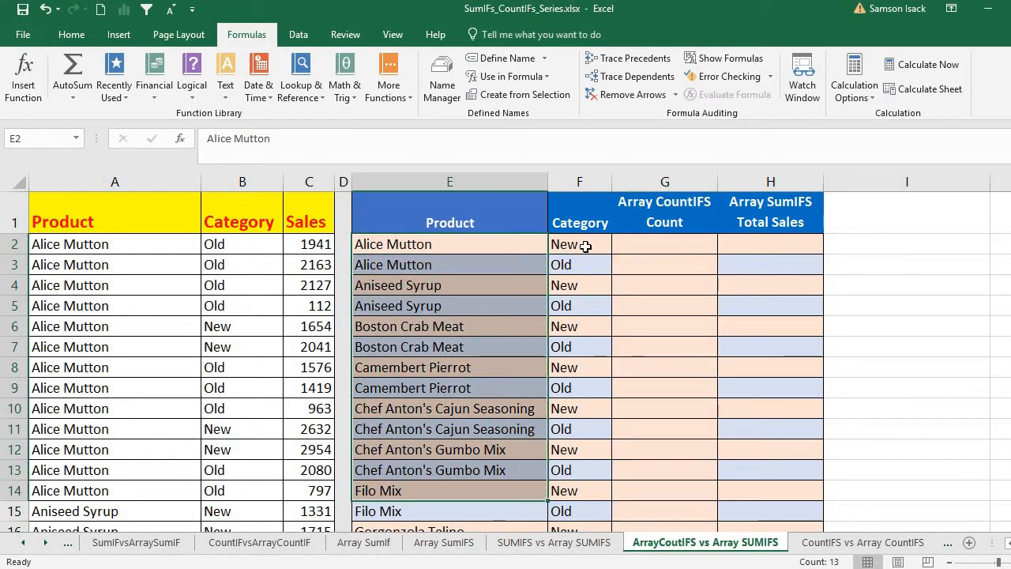
{"action": "left_click_drag", "start_coordinate": [581, 245], "coordinate": [585, 498]}
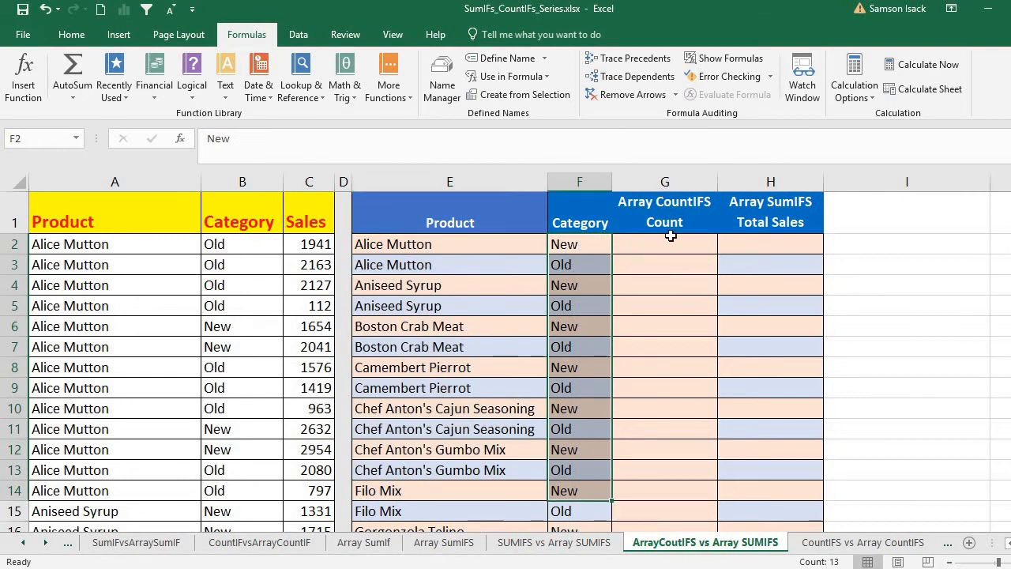
Step: Begin a COUNTIFS formula across G2:G51 with PRODUCTLIST as the first criteria range and E2:E51 as its criteria
{"action": "left_click_drag", "start_coordinate": [670, 247], "coordinate": [668, 264]}
{"action": "left_click_drag", "start_coordinate": [668, 361], "coordinate": [676, 479]}
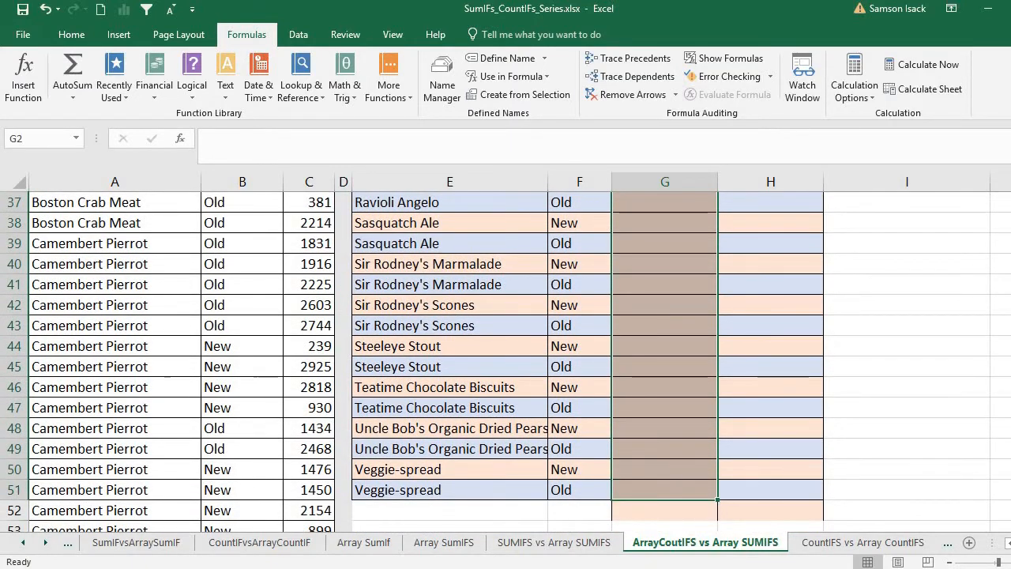
{"action": "left_click_drag", "start_coordinate": [1010, 238], "coordinate": [1010, 202]}
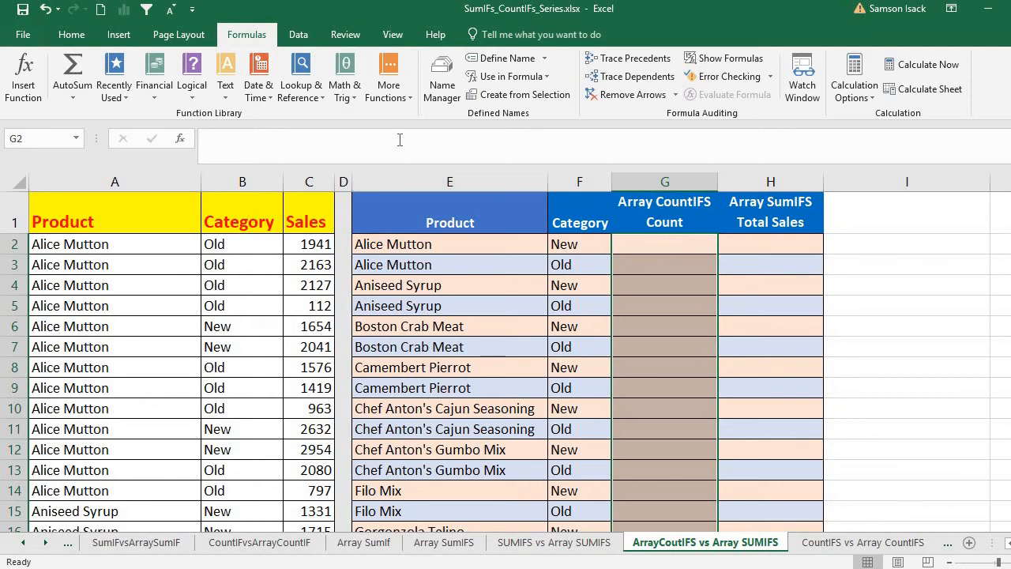
{"action": "left_click", "coordinate": [344, 137]}
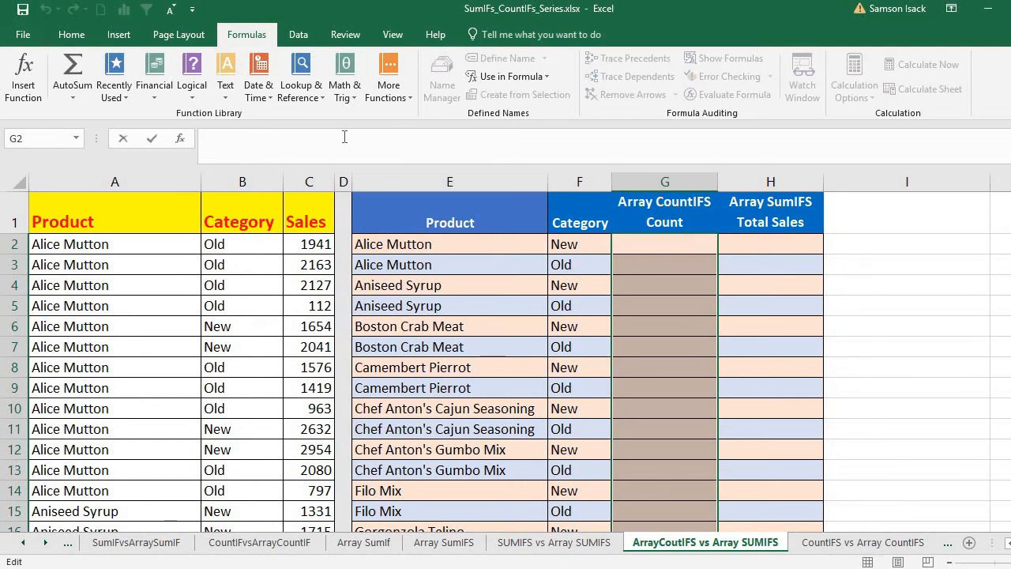
{"action": "type", "text": "=CO"}
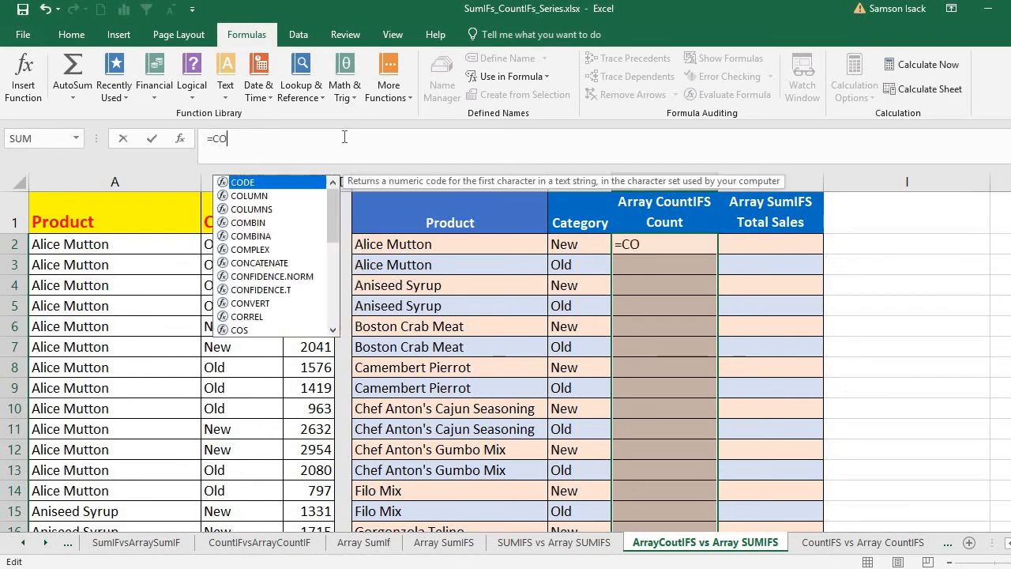
{"action": "type", "text": "UNTIF"}
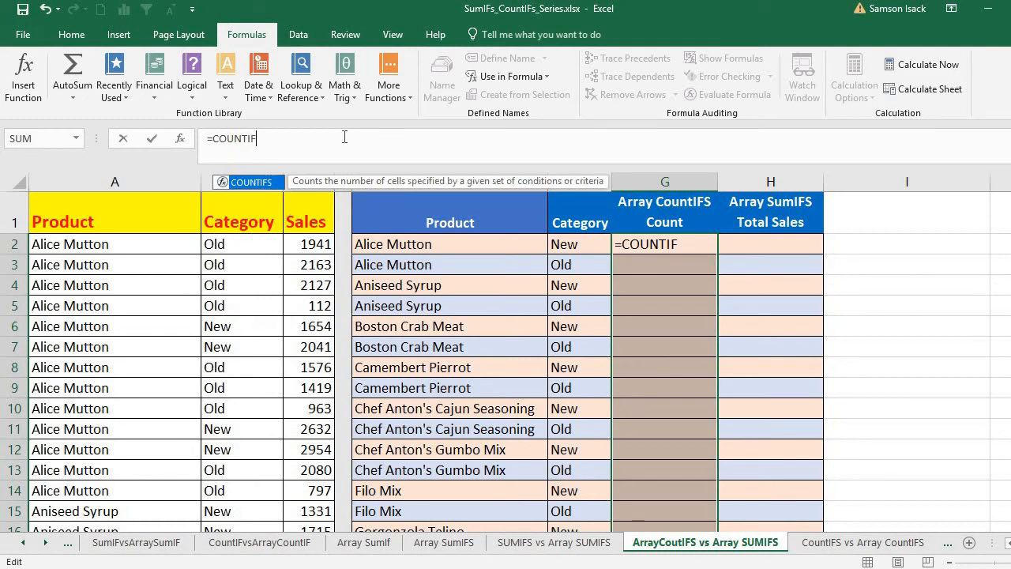
{"action": "type", "text": "S("}
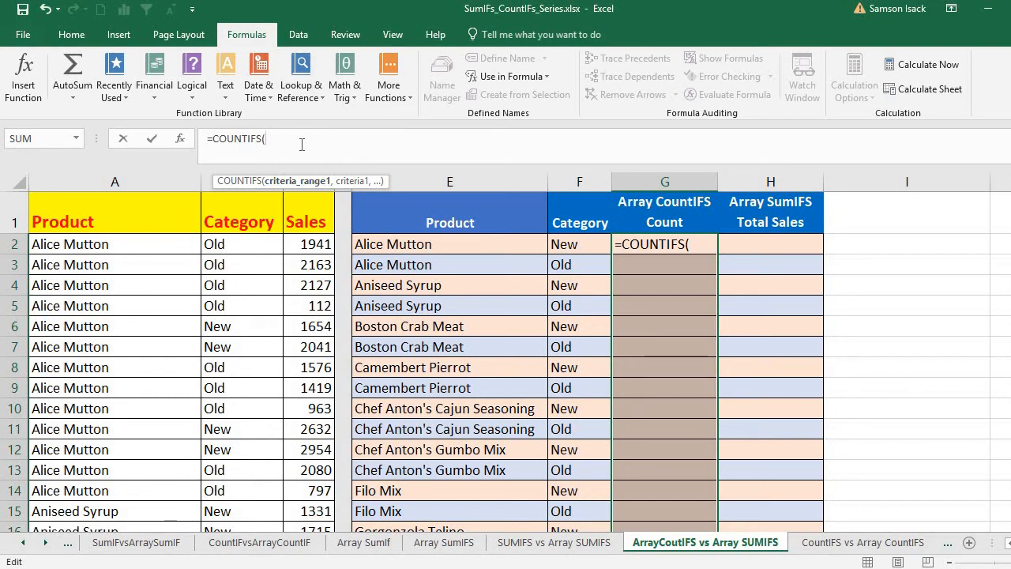
{"action": "type", "text": "PR"}
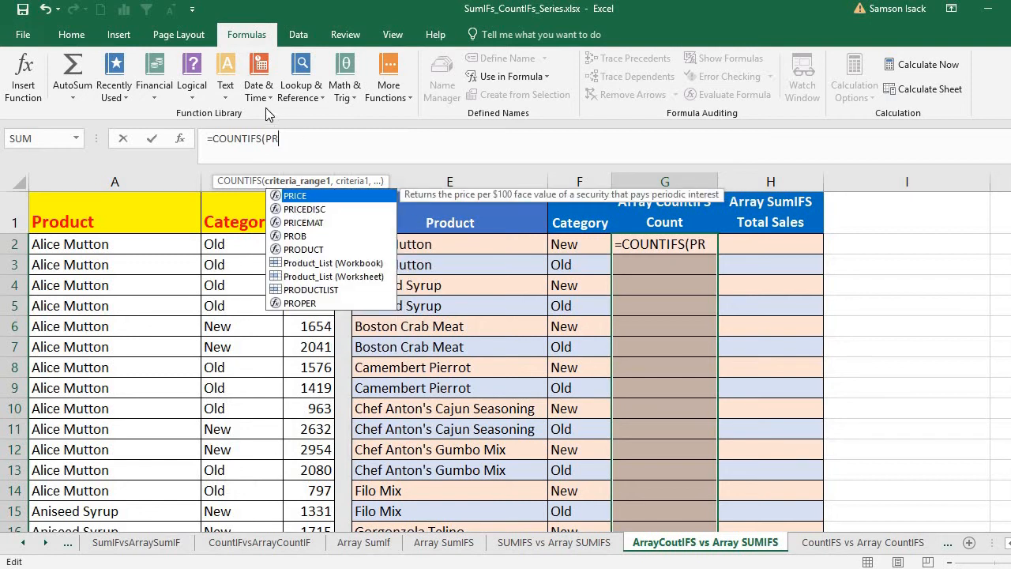
{"action": "double_click", "coordinate": [316, 290]}
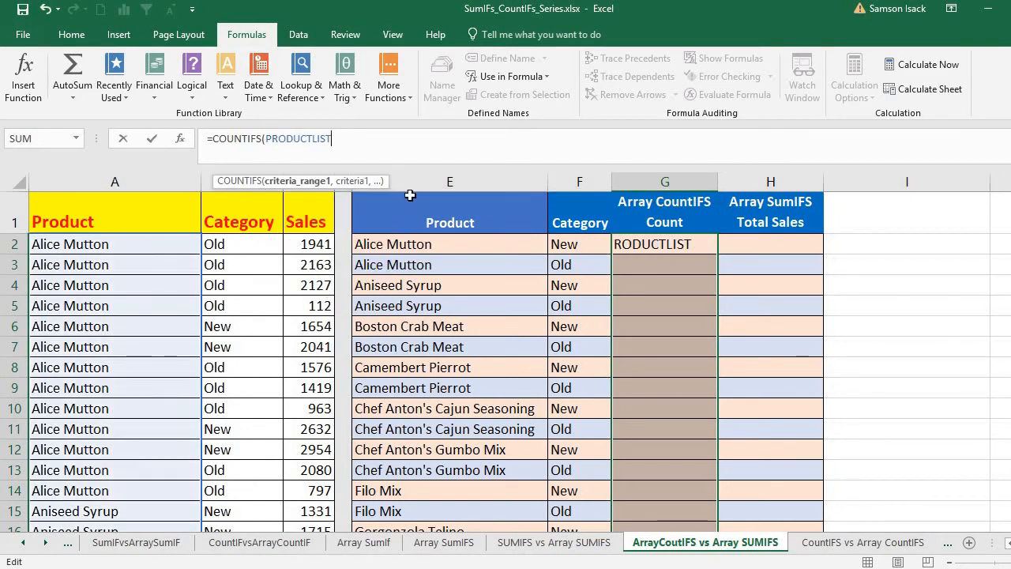
{"action": "type", "text": ","}
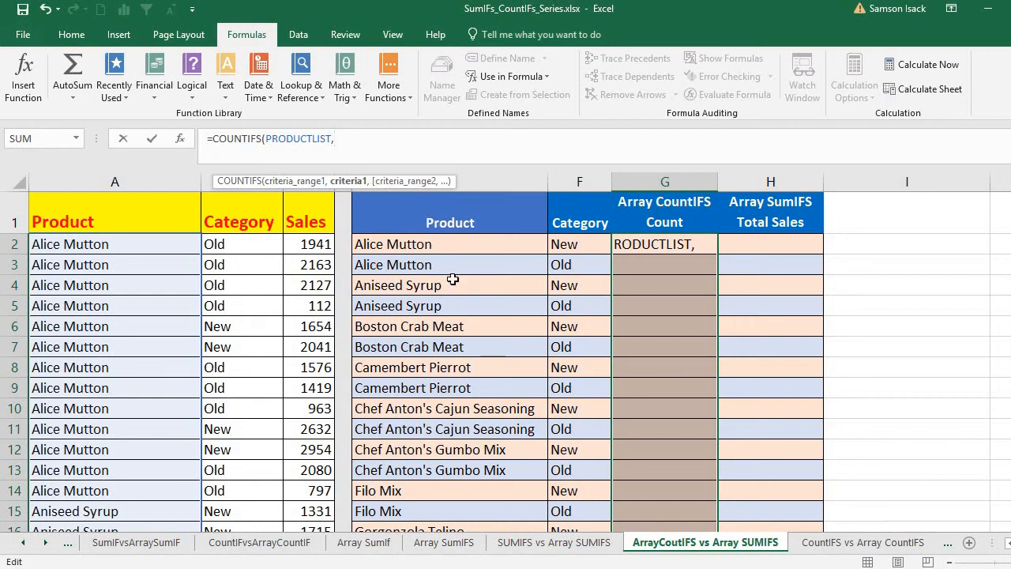
{"action": "left_click_drag", "start_coordinate": [448, 242], "coordinate": [463, 485]}
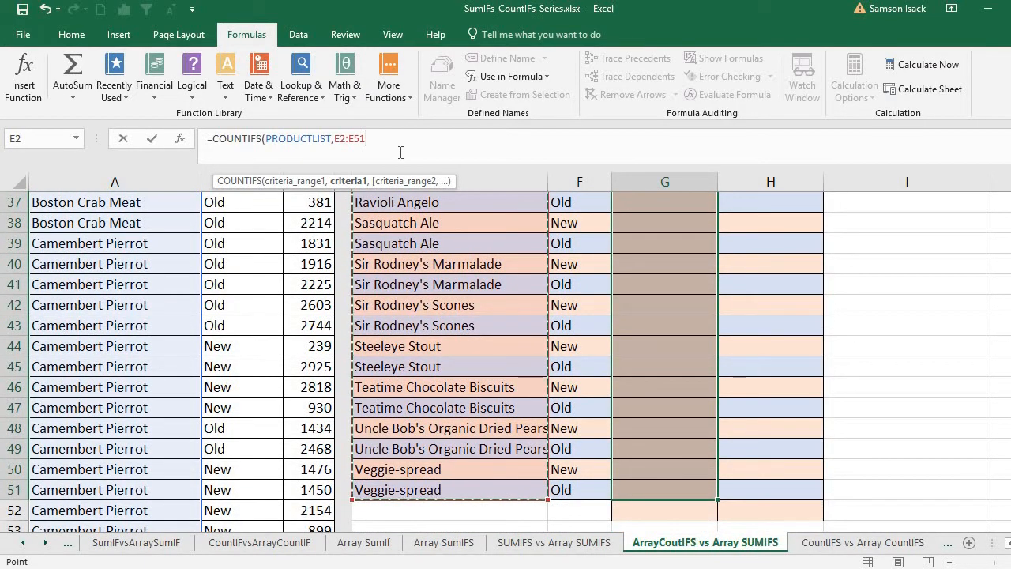
{"action": "type", "text": ","}
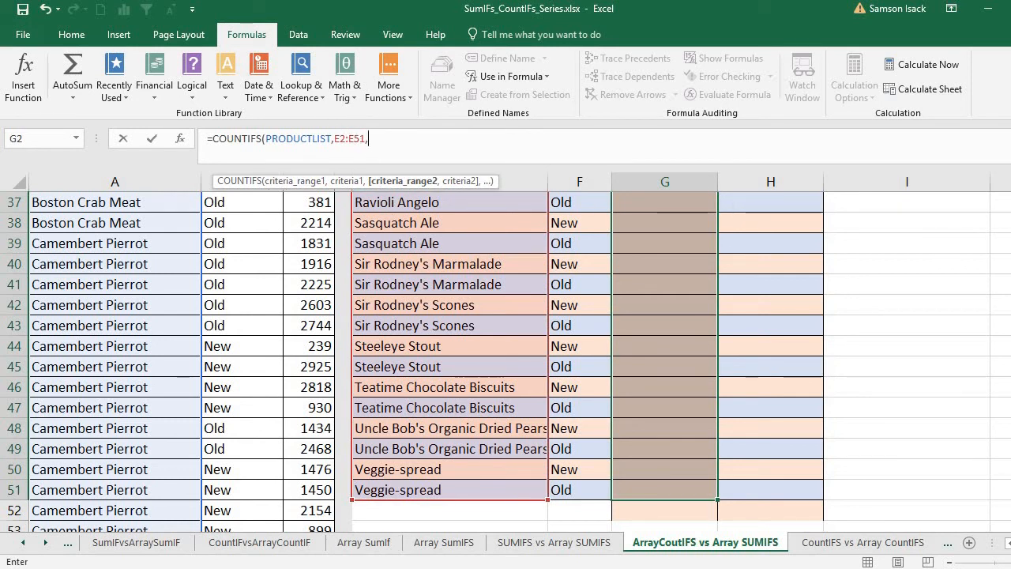
Step: Add CATEGORYLIST with criteria F2:F51 to the COUNTIFS formula and enter it as an array formula across G2:G51
{"action": "scroll", "coordinate": [506, 355], "scroll_direction": "up", "scroll_amount": 12}
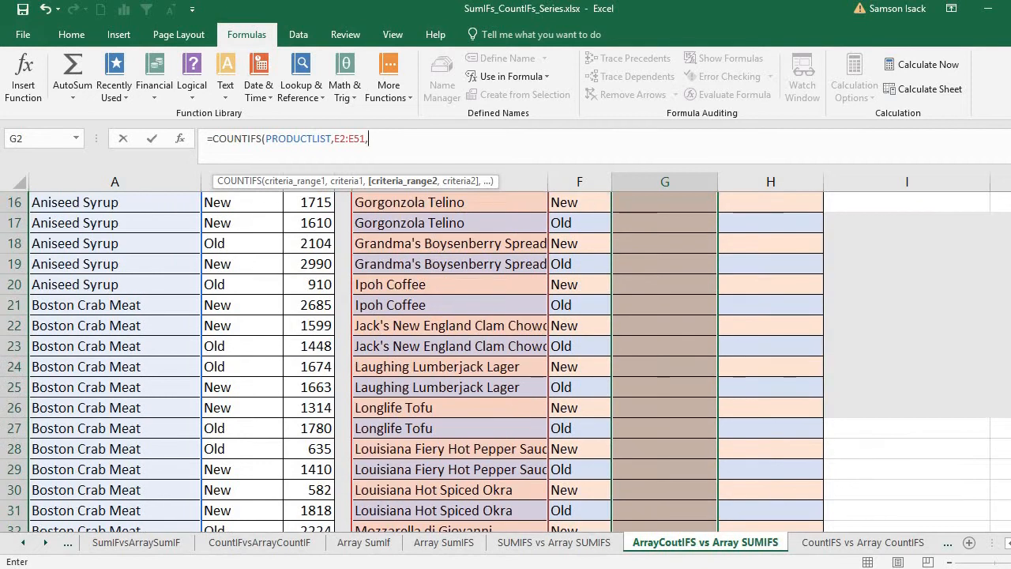
{"action": "scroll", "coordinate": [891, 226], "scroll_direction": "up", "scroll_amount": 1}
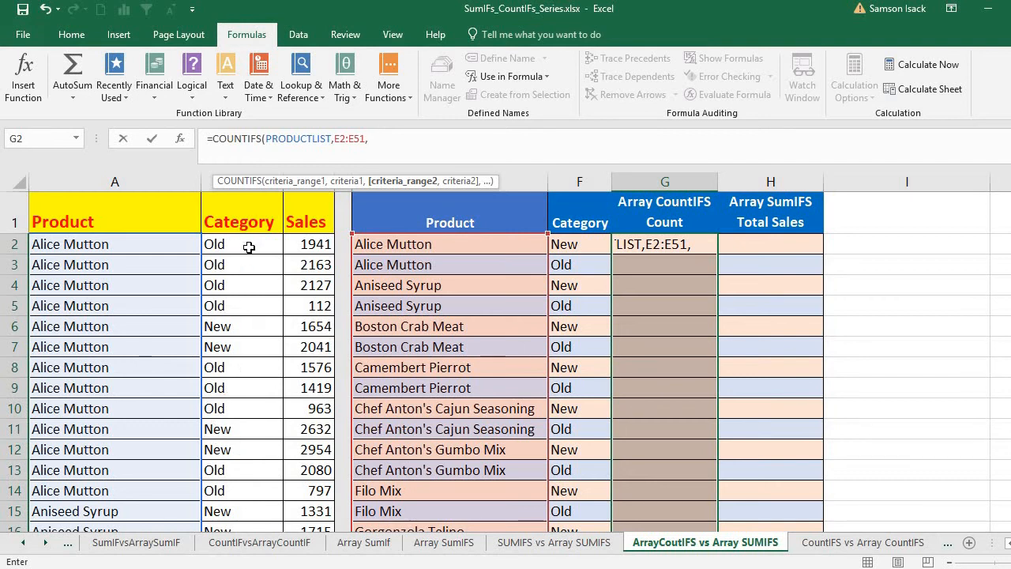
{"action": "type", "text": "CATE"}
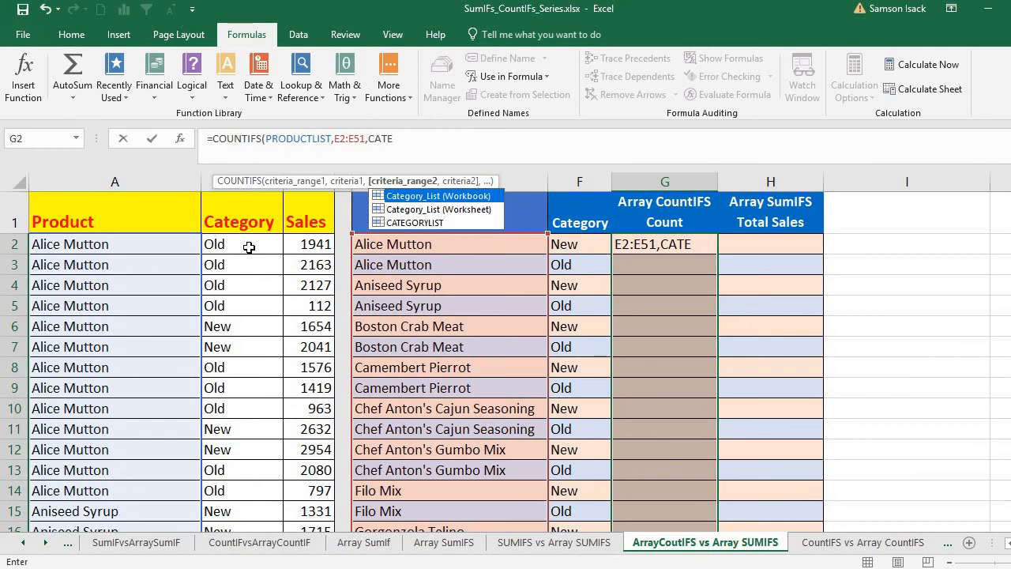
{"action": "double_click", "coordinate": [446, 223]}
{"action": "type", "text": ","}
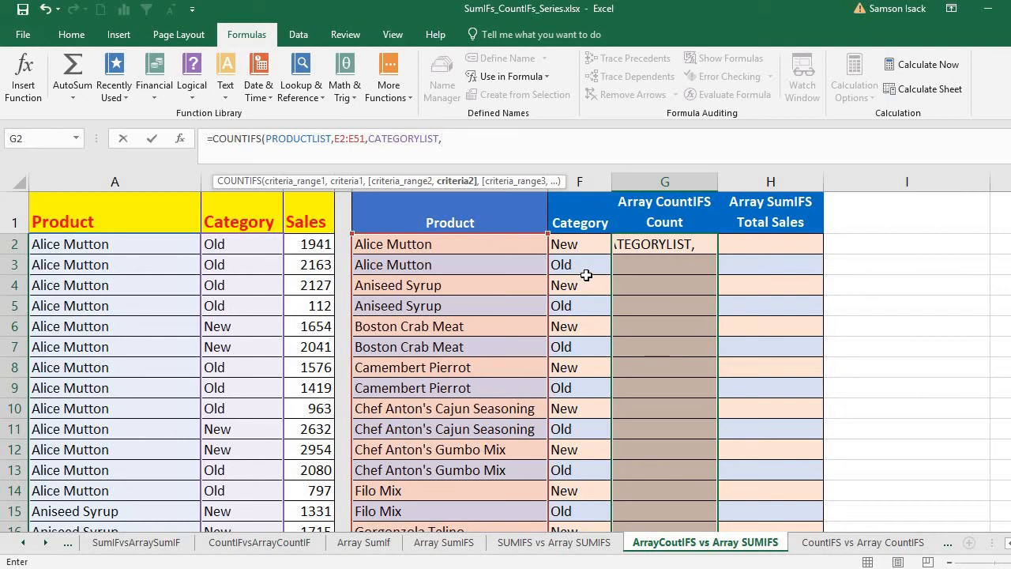
{"action": "left_click_drag", "start_coordinate": [582, 246], "coordinate": [582, 493]}
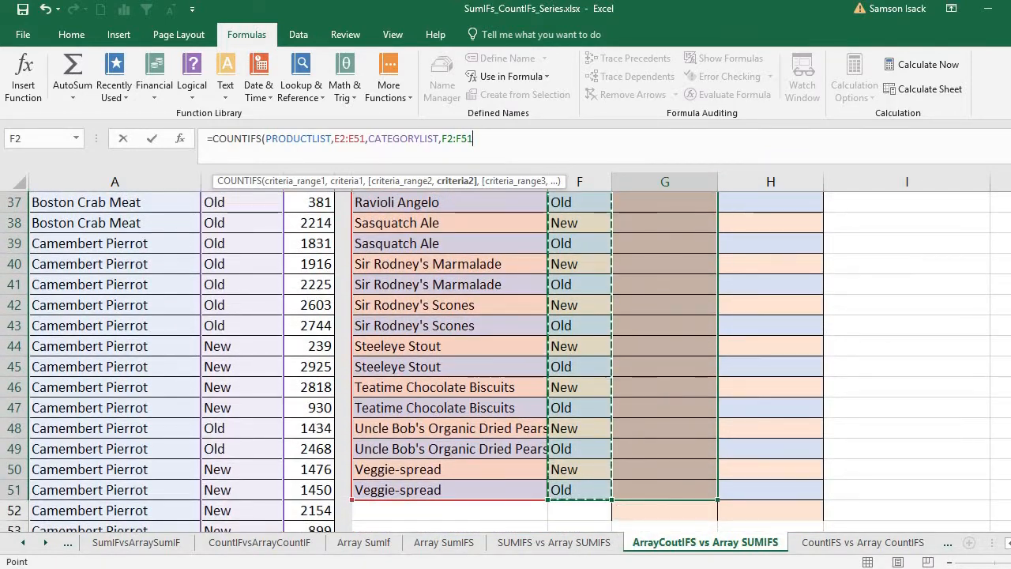
{"action": "scroll", "coordinate": [583, 316], "scroll_direction": "up", "scroll_amount": 12}
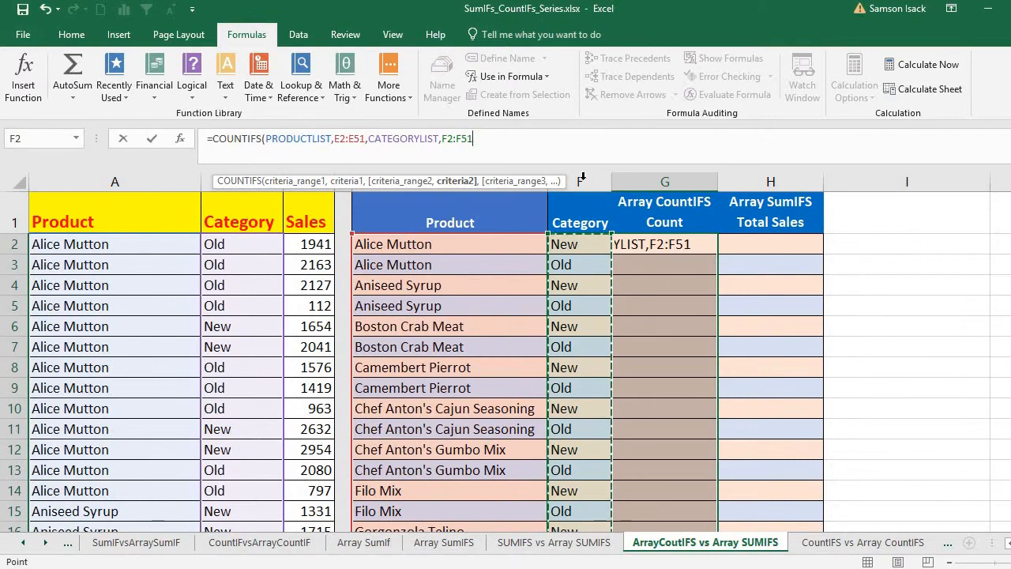
{"action": "type", "text": ")"}
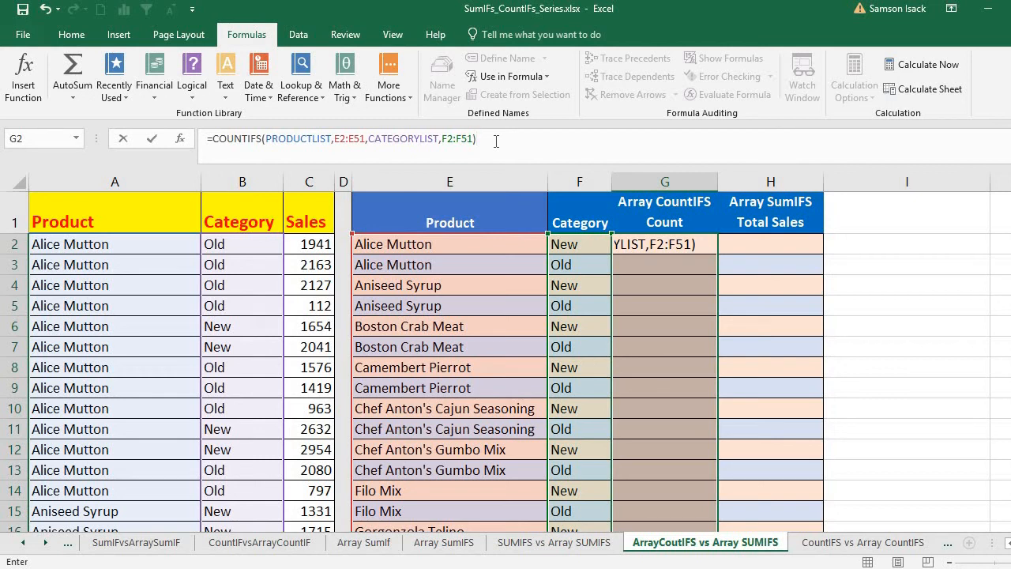
{"action": "key", "text": "ctrl+shift+Return"}
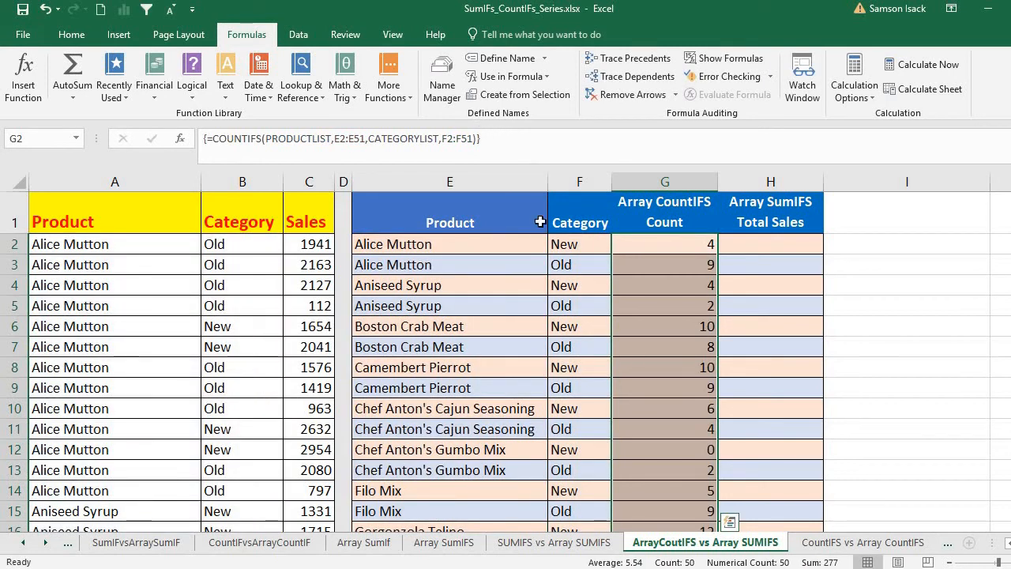
Step: Inspect the array COUNTIFS formula and the counts in the first rows of column G
{"action": "left_click_drag", "start_coordinate": [698, 246], "coordinate": [695, 339]}
{"action": "left_click", "coordinate": [656, 243]}
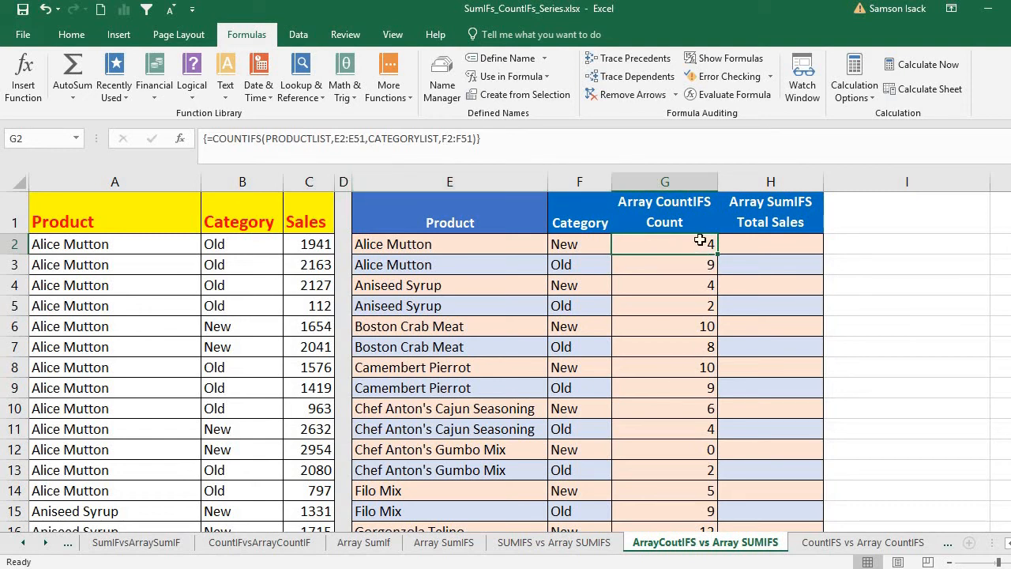
{"action": "left_click_drag", "start_coordinate": [694, 249], "coordinate": [691, 274]}
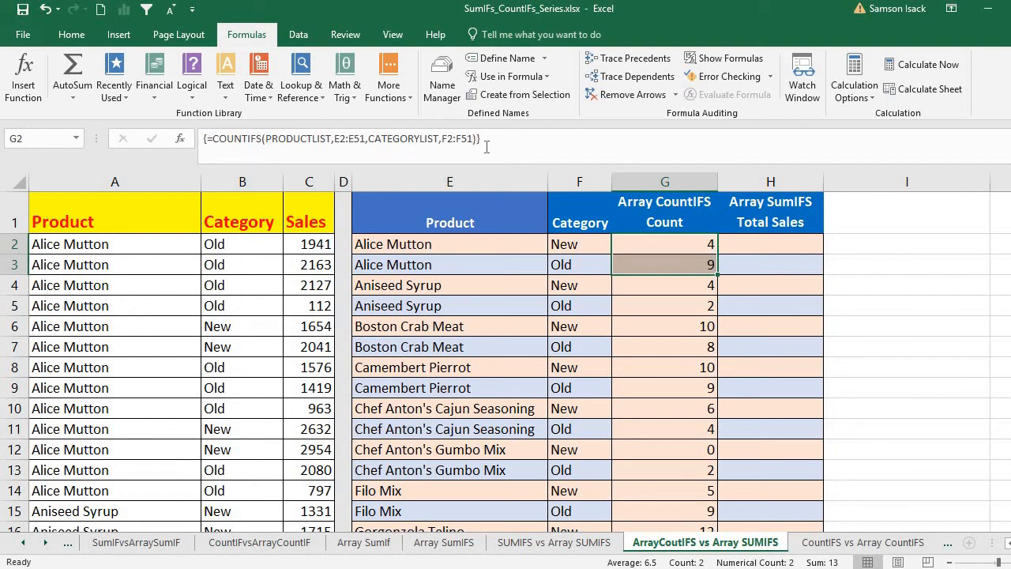
{"action": "left_click", "coordinate": [704, 247]}
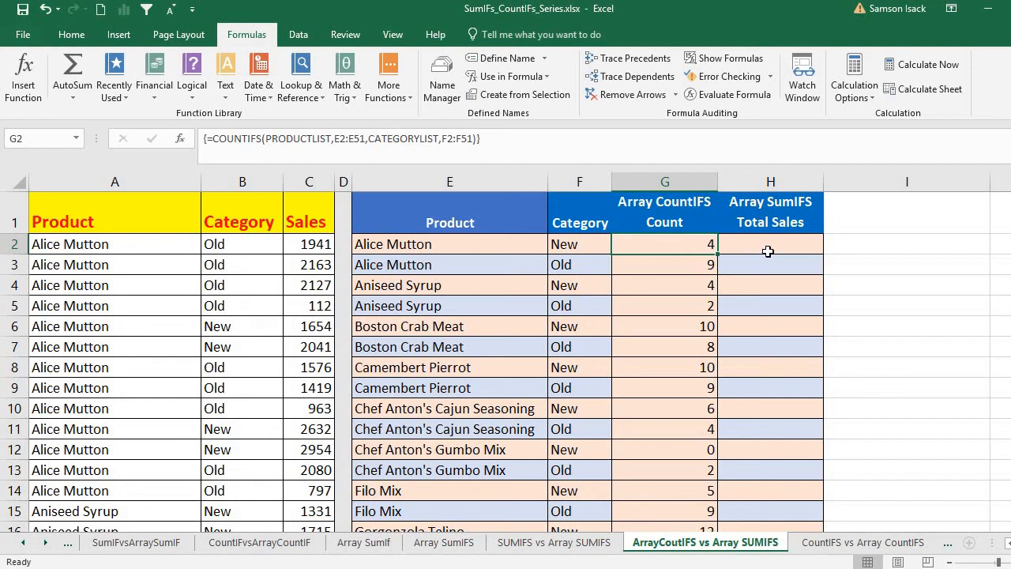
Step: Total the Array CountIFS Count column in G52 with =SUM(G2:G51) and check the formula
{"action": "left_click_drag", "start_coordinate": [1010, 207], "coordinate": [1010, 238]}
{"action": "left_click", "coordinate": [704, 244]}
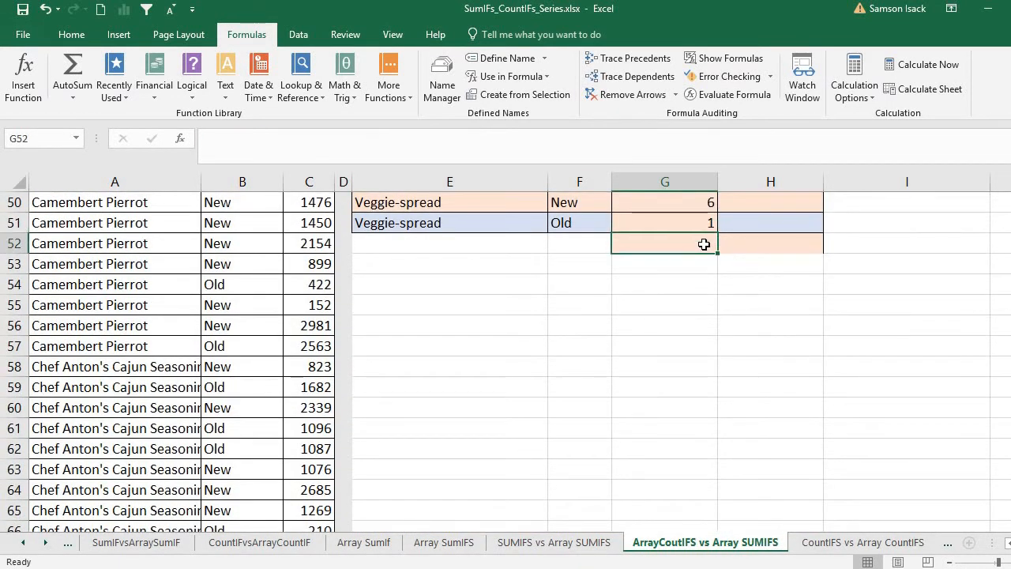
{"action": "type", "text": "=SUM"}
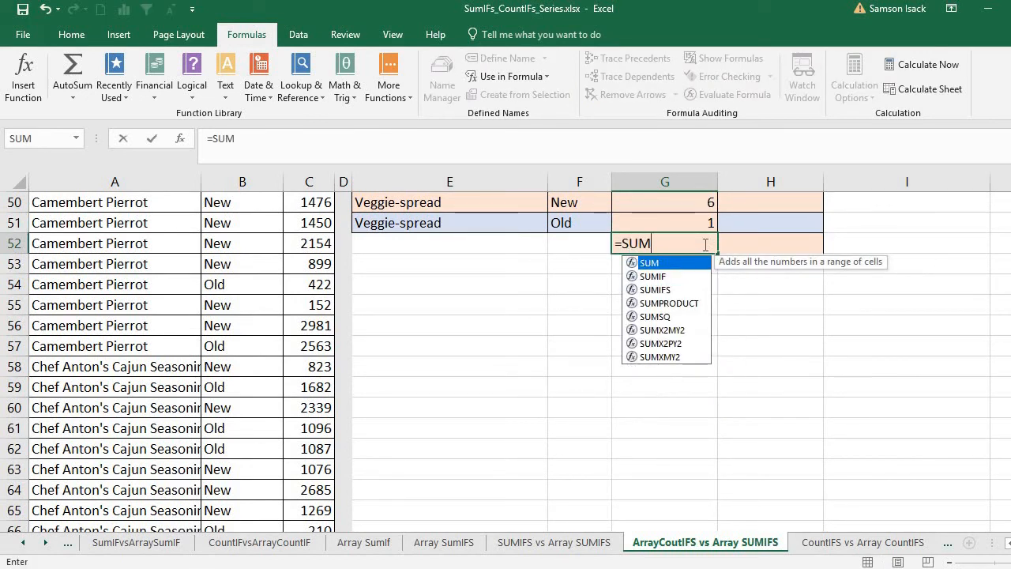
{"action": "type", "text": "("}
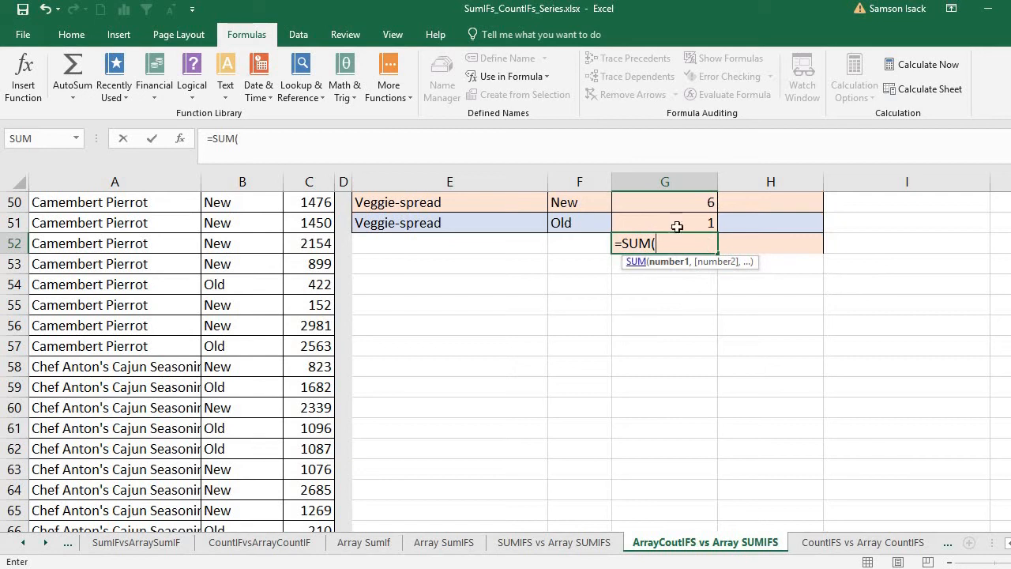
{"action": "left_click_drag", "start_coordinate": [680, 222], "coordinate": [672, 245]}
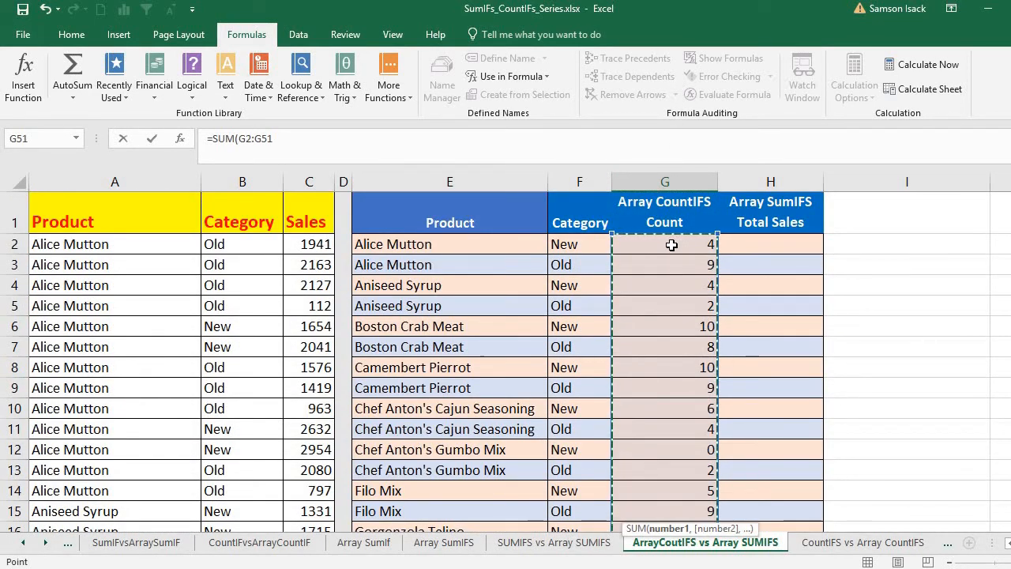
{"action": "type", "text": ")"}
{"action": "key", "text": "Return"}
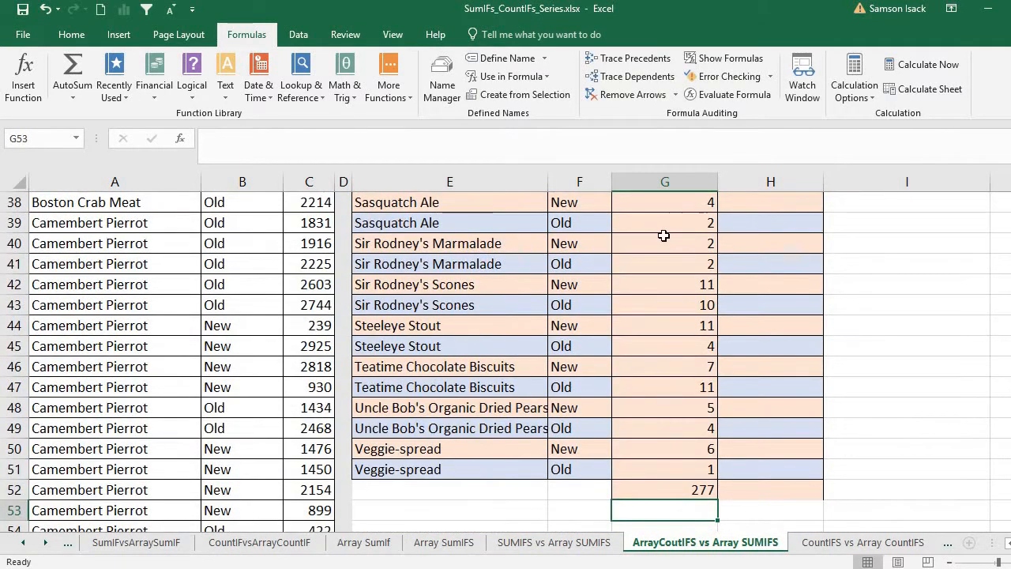
{"action": "left_click", "coordinate": [661, 496]}
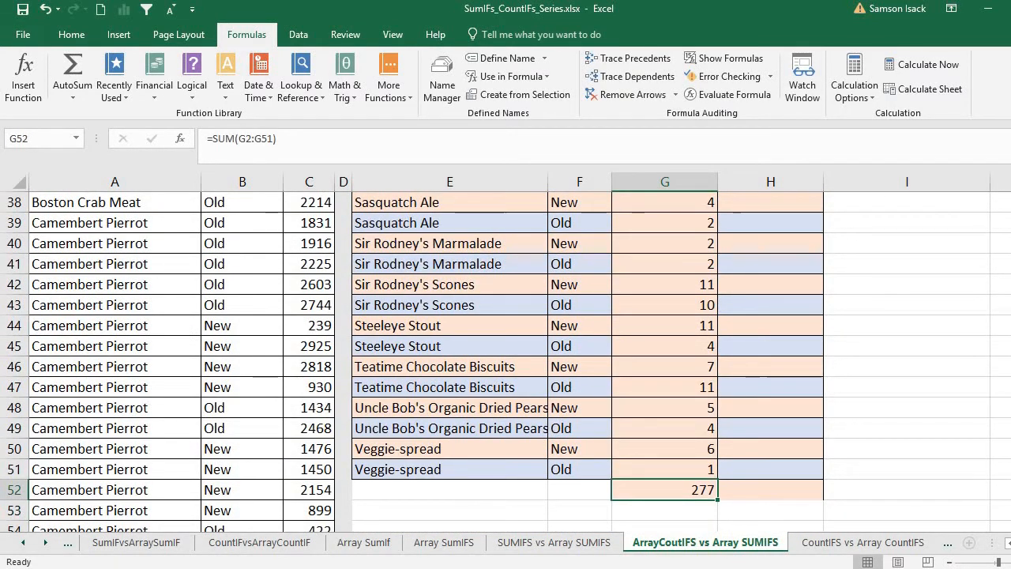
Step: Examine the product and category criteria in E and F, the sales source column and the empty Array SumIFS Total Sales column
{"action": "scroll", "coordinate": [653, 242], "scroll_direction": "up", "scroll_amount": 12}
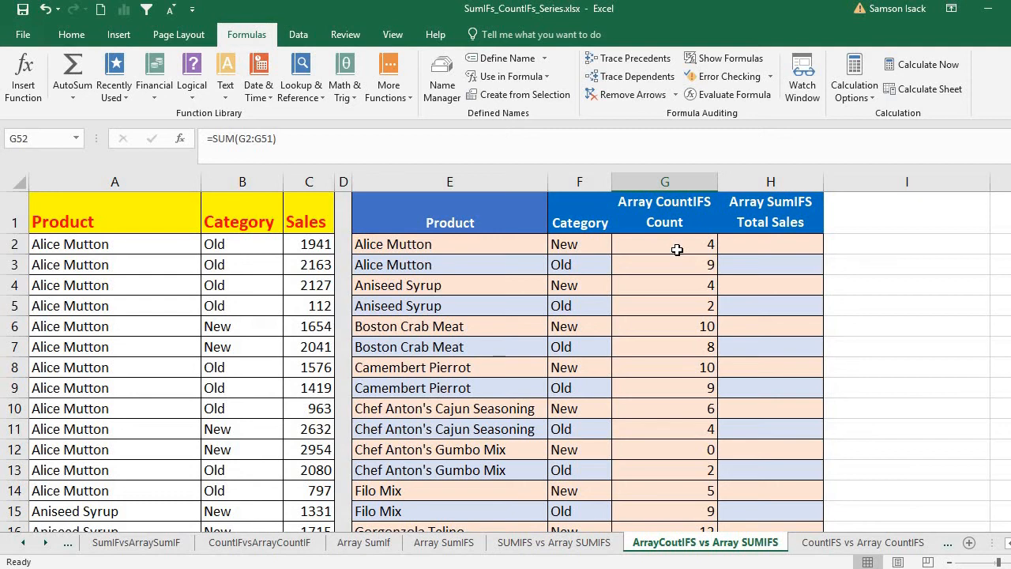
{"action": "left_click", "coordinate": [780, 247]}
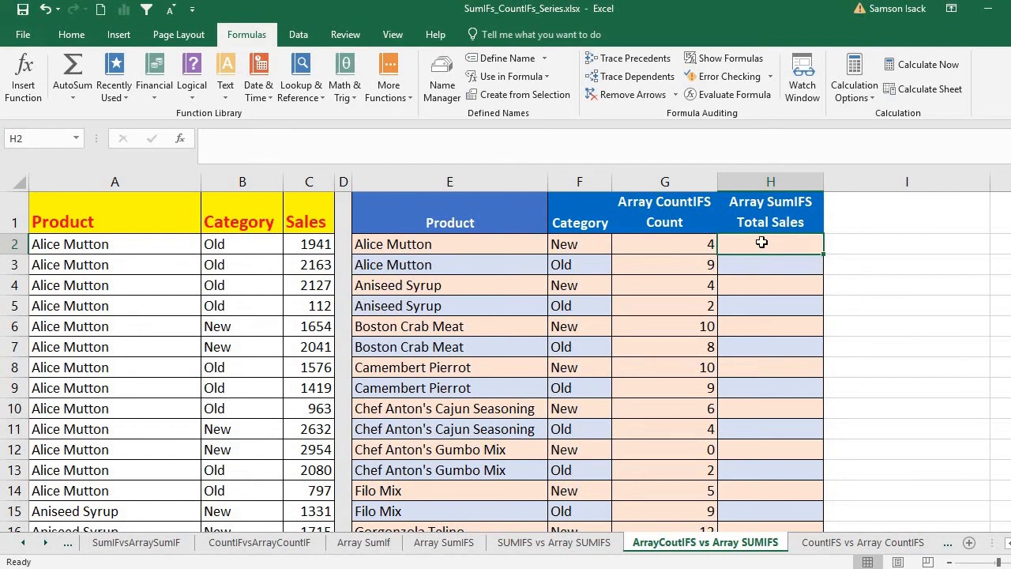
{"action": "left_click", "coordinate": [403, 244]}
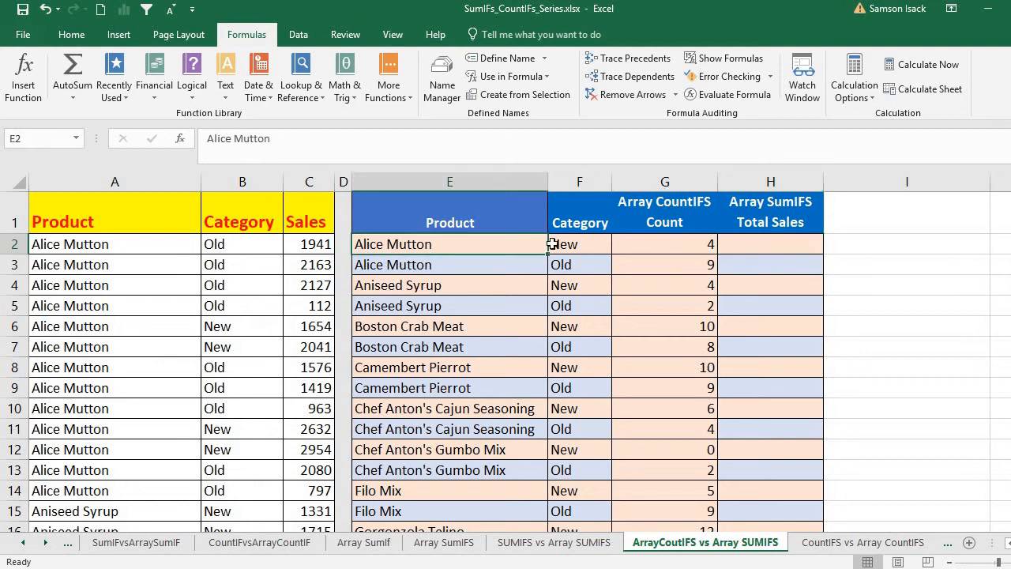
{"action": "left_click", "coordinate": [574, 244]}
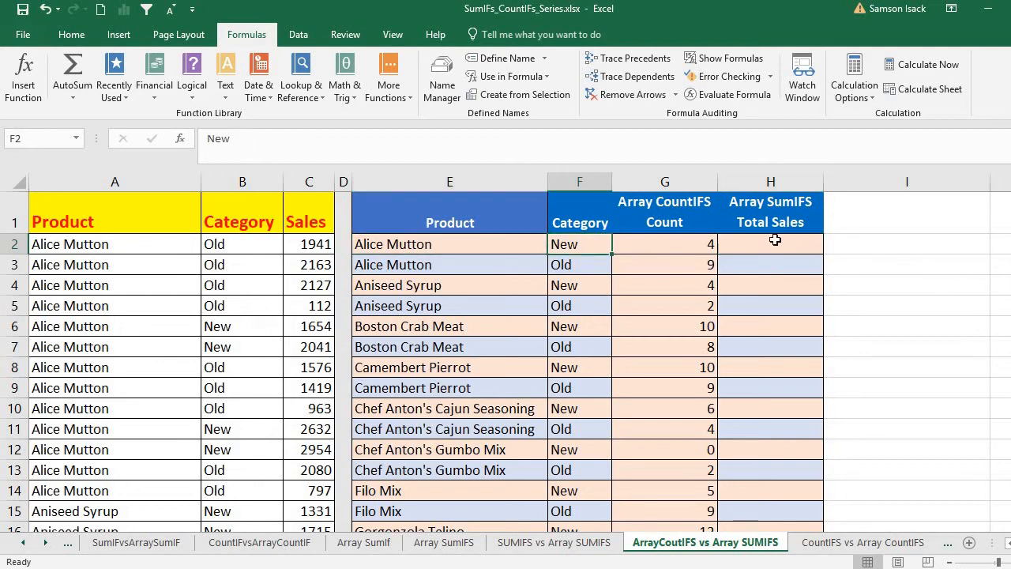
{"action": "left_click_drag", "start_coordinate": [445, 245], "coordinate": [608, 243]}
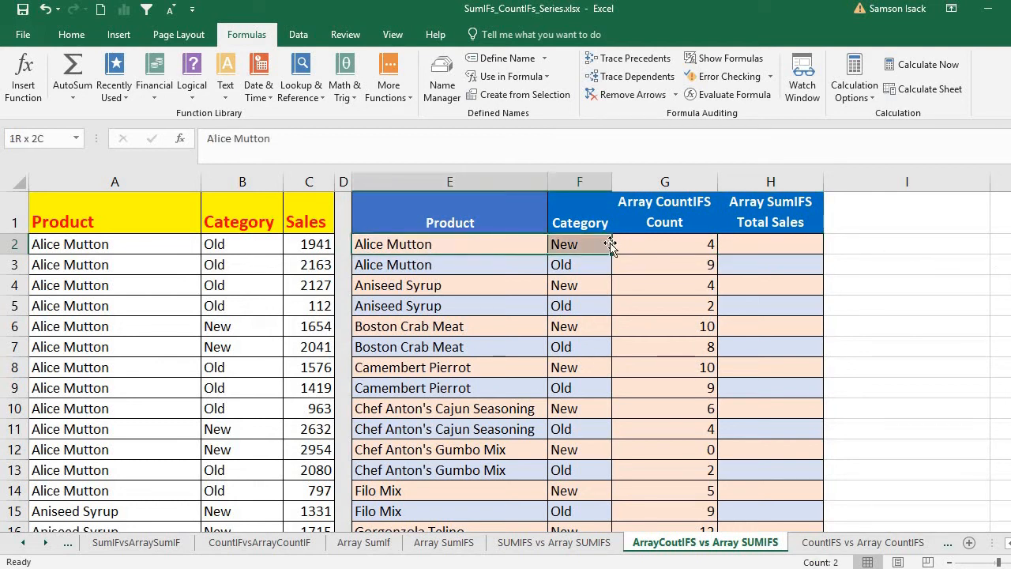
{"action": "left_click", "coordinate": [798, 246]}
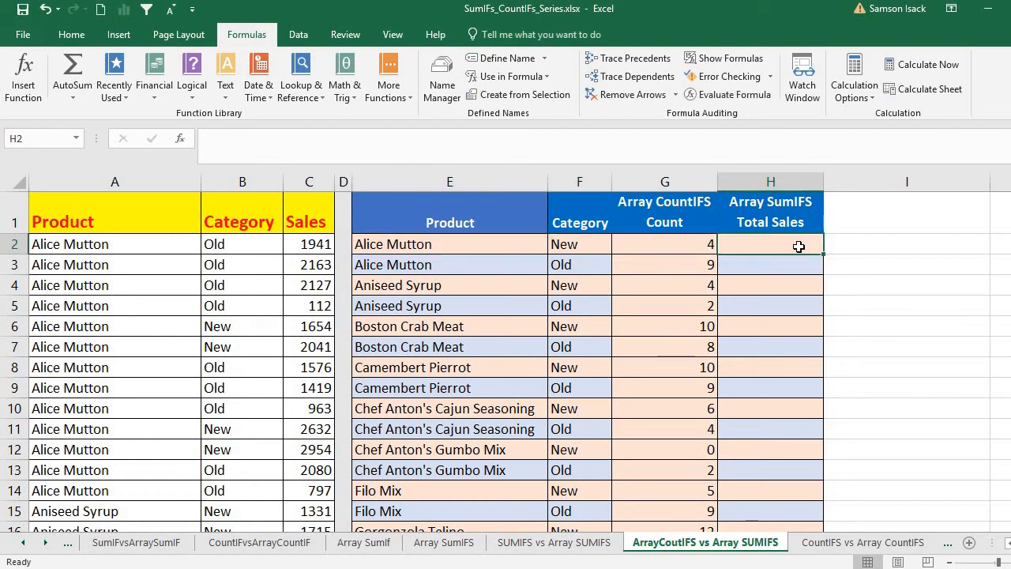
{"action": "left_click_drag", "start_coordinate": [489, 245], "coordinate": [478, 347]}
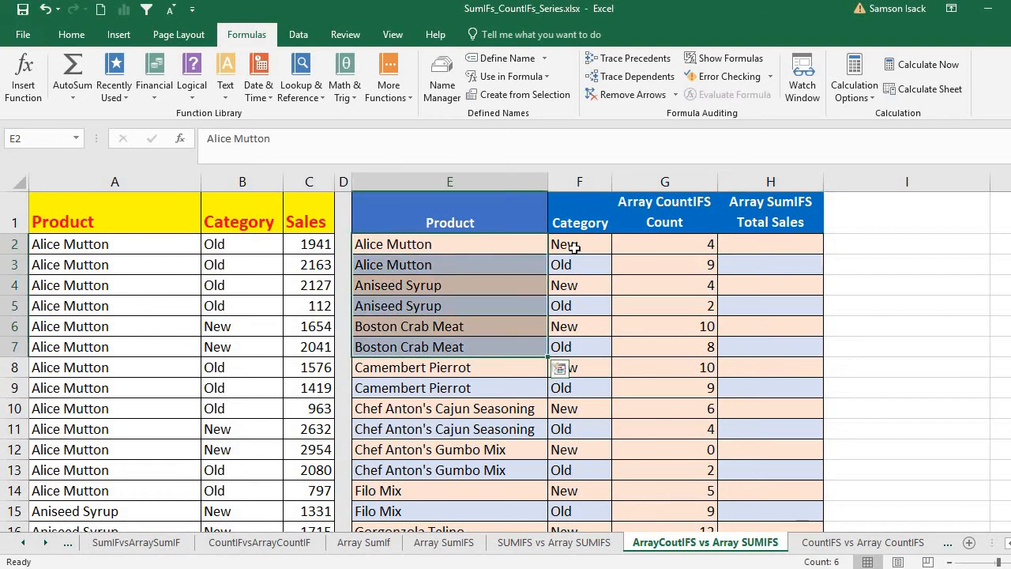
{"action": "left_click_drag", "start_coordinate": [575, 247], "coordinate": [581, 348]}
{"action": "left_click_drag", "start_coordinate": [779, 248], "coordinate": [784, 352]}
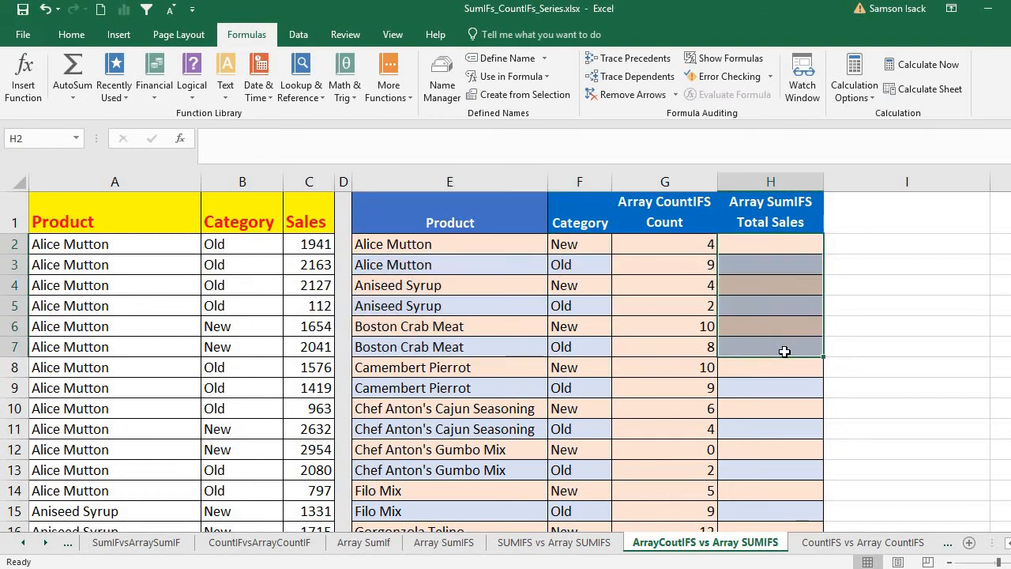
{"action": "left_click", "coordinate": [780, 241]}
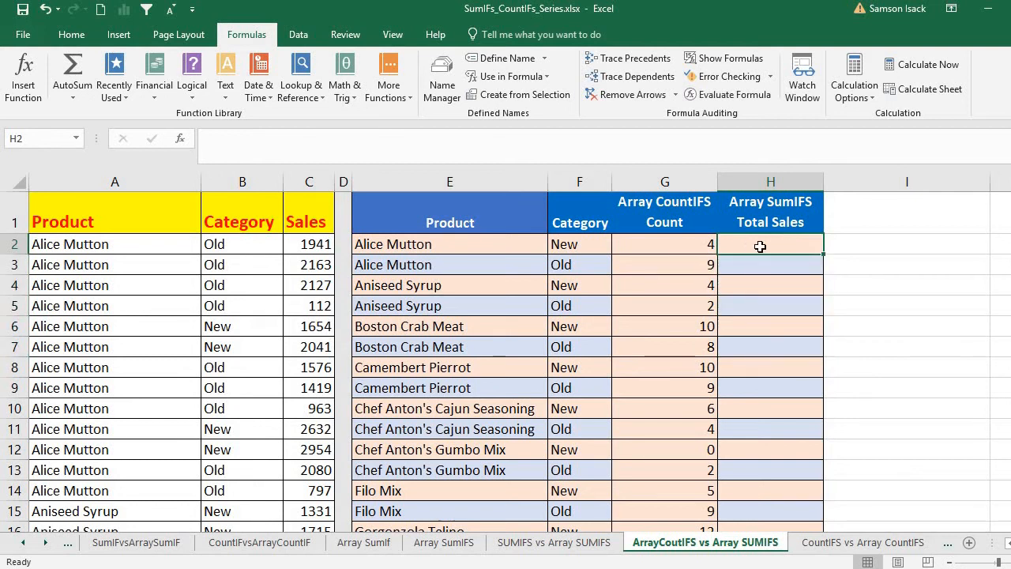
{"action": "left_click", "coordinate": [298, 245]}
{"action": "left_click", "coordinate": [514, 244]}
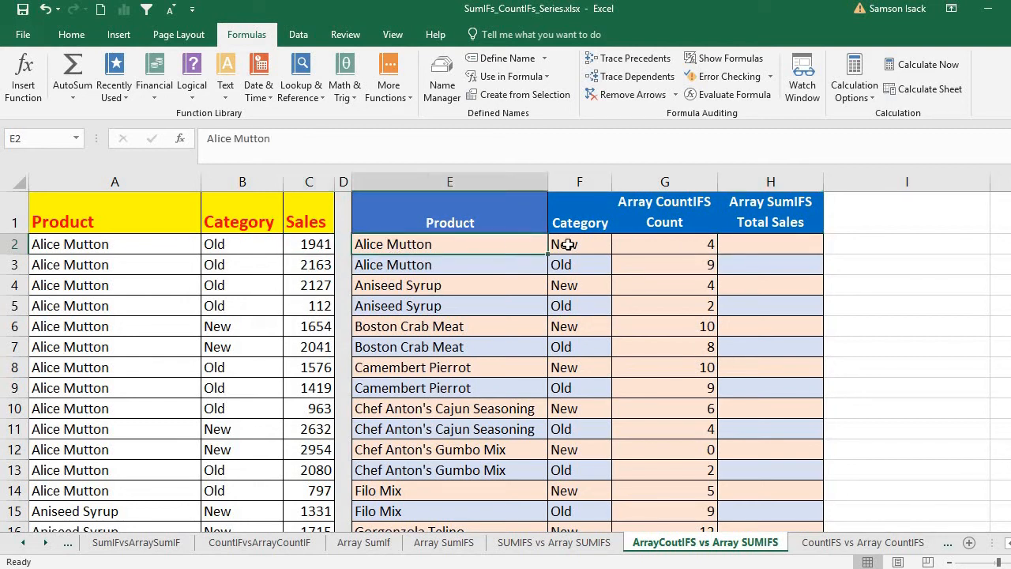
{"action": "left_click", "coordinate": [560, 248]}
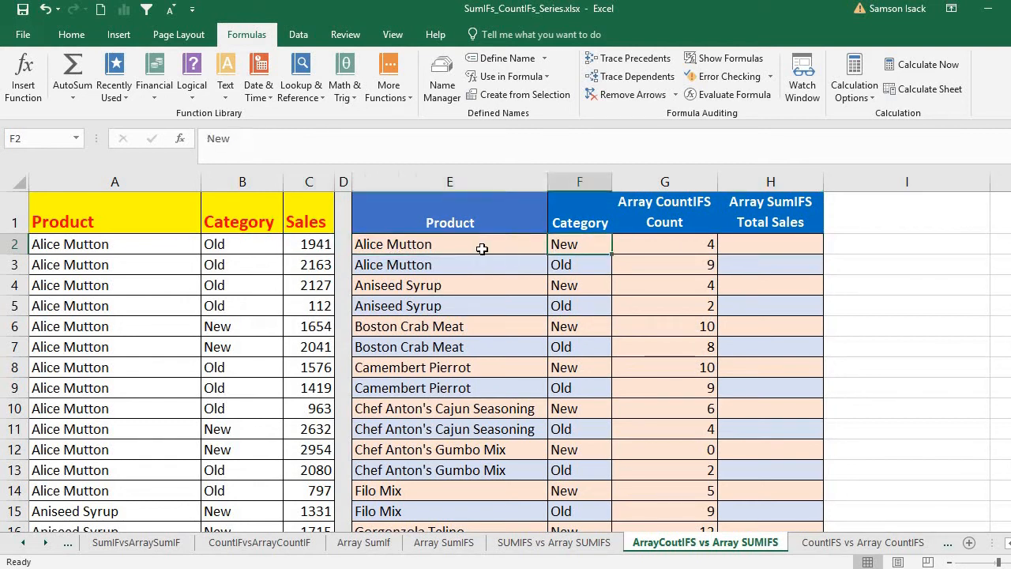
{"action": "left_click", "coordinate": [537, 248]}
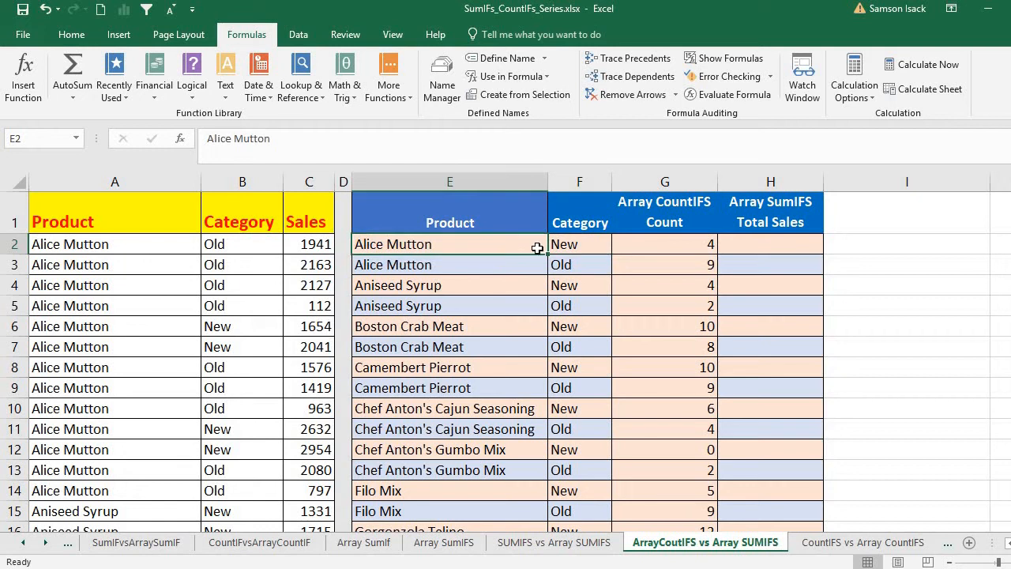
{"action": "left_click", "coordinate": [583, 249]}
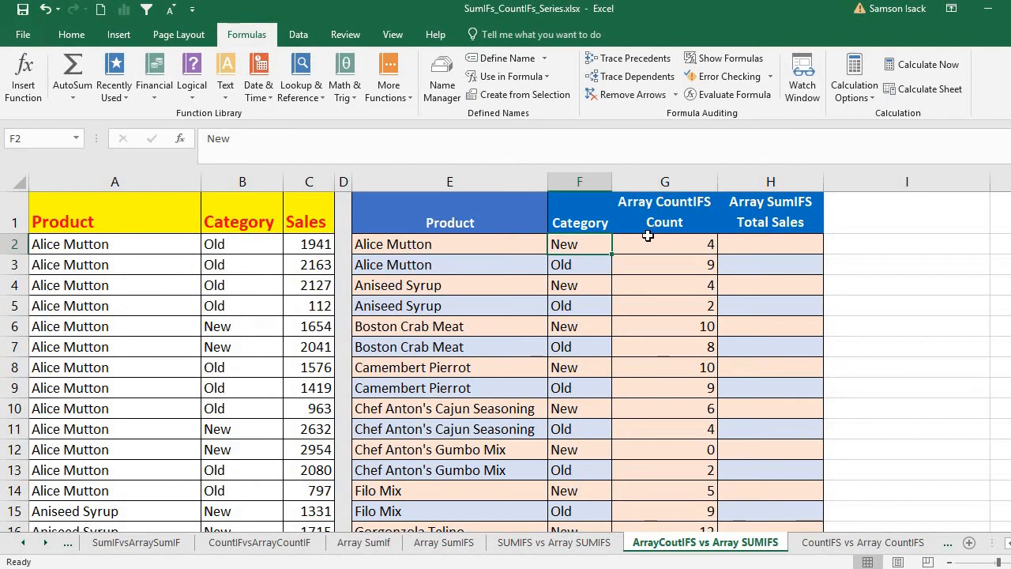
Step: Begin a SUMIFS formula in H2 with the named range SALESLIST as its sum range
{"action": "left_click", "coordinate": [754, 242]}
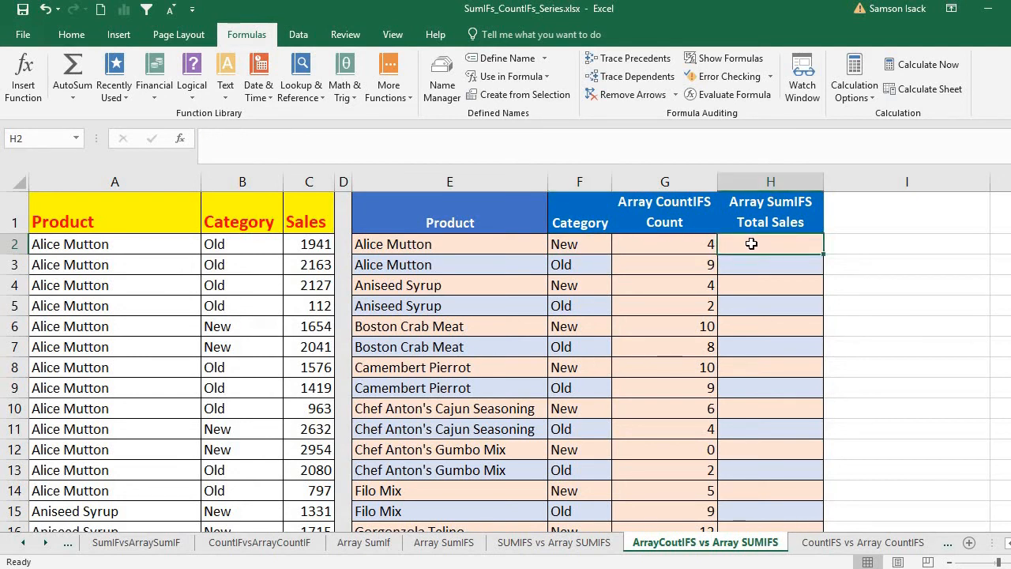
{"action": "type", "text": "="}
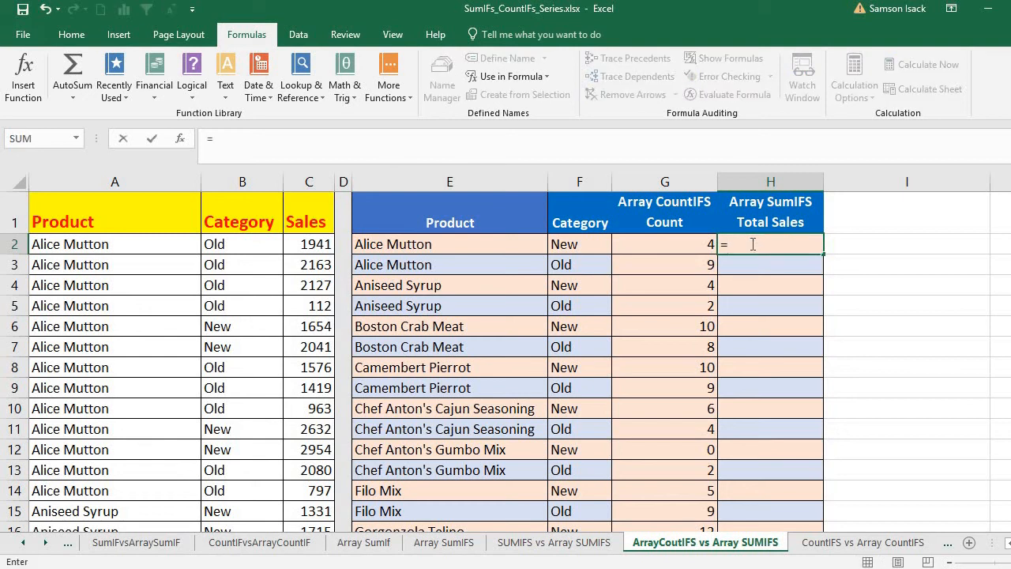
{"action": "type", "text": "SUMIFS"}
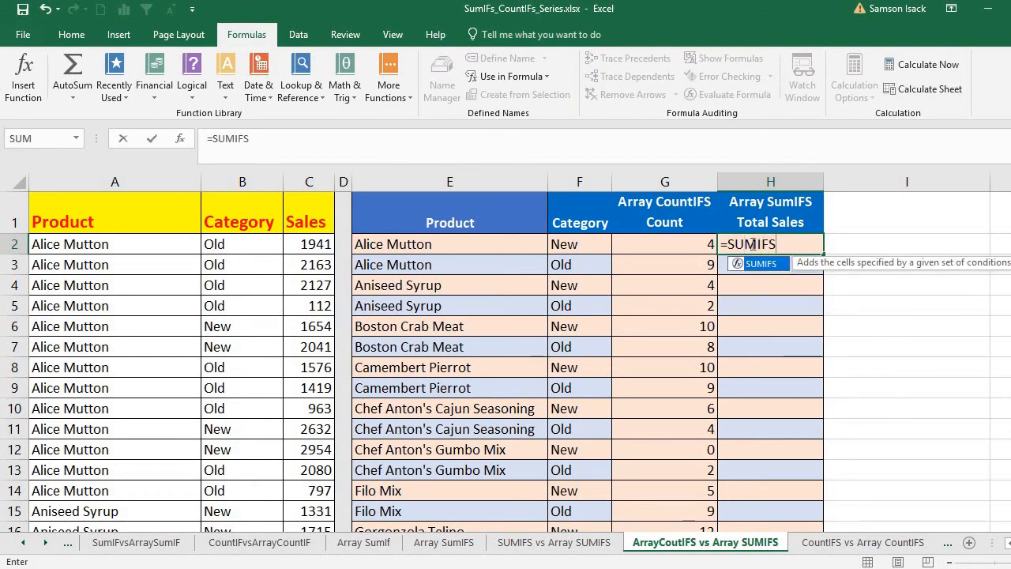
{"action": "type", "text": "("}
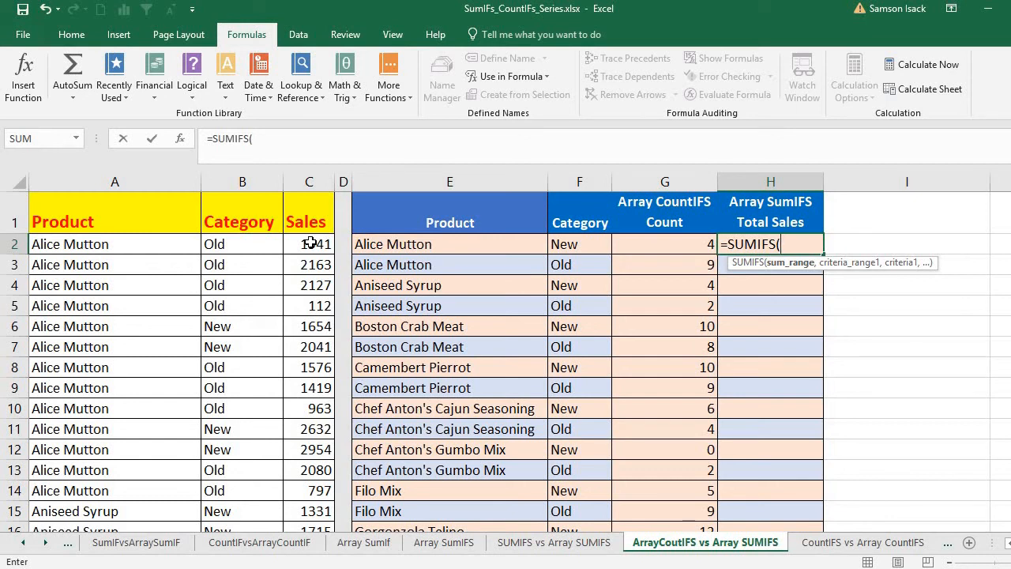
{"action": "type", "text": "S"}
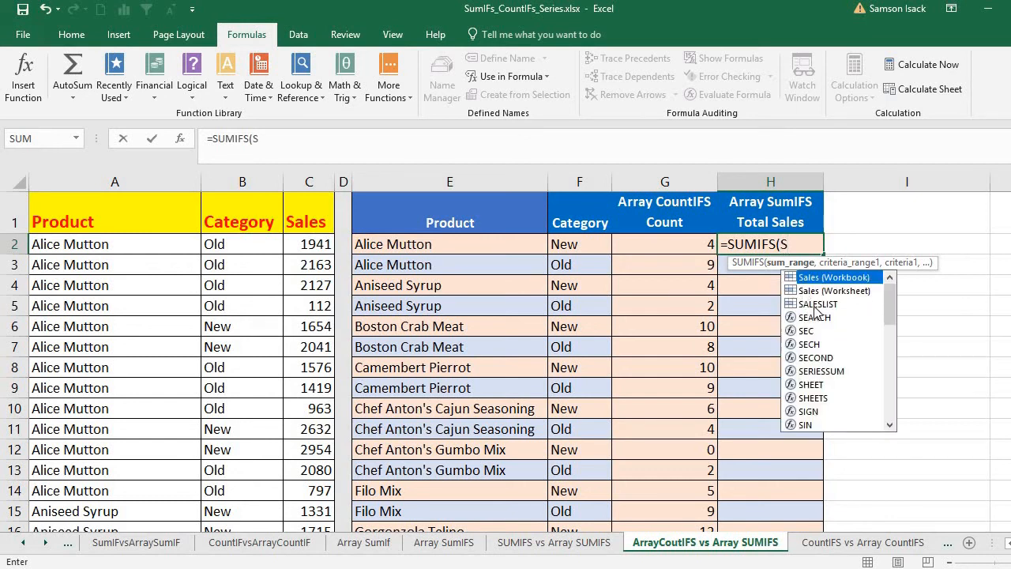
{"action": "left_click", "coordinate": [816, 308]}
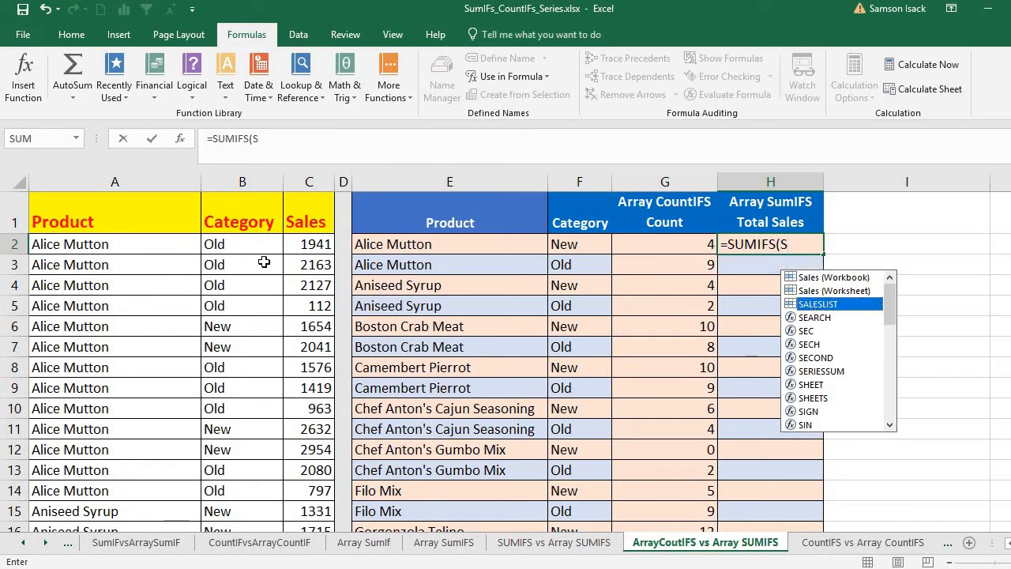
{"action": "double_click", "coordinate": [861, 306]}
{"action": "type", "text": ","}
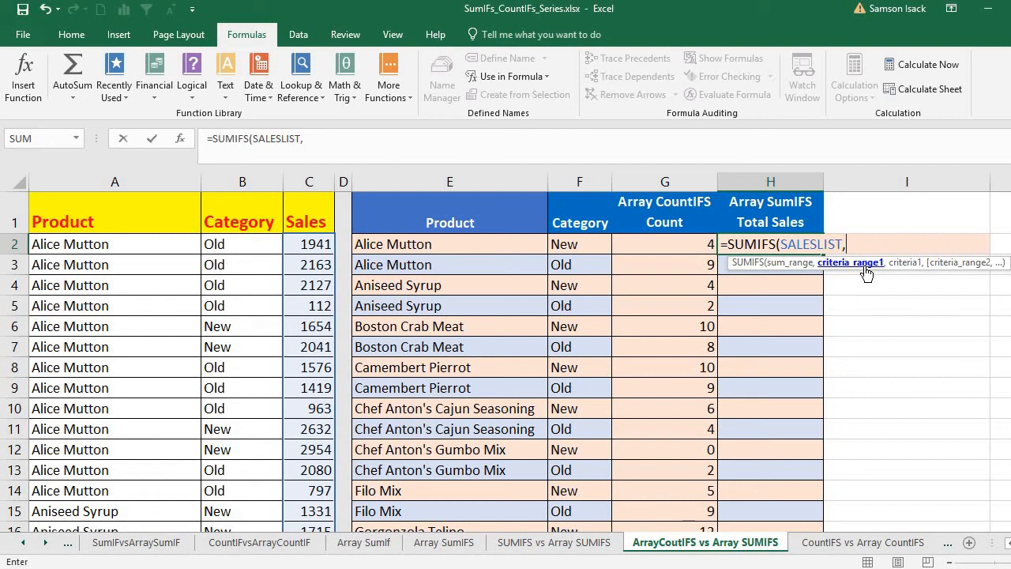
{"action": "left_click_drag", "start_coordinate": [123, 245], "coordinate": [114, 352]}
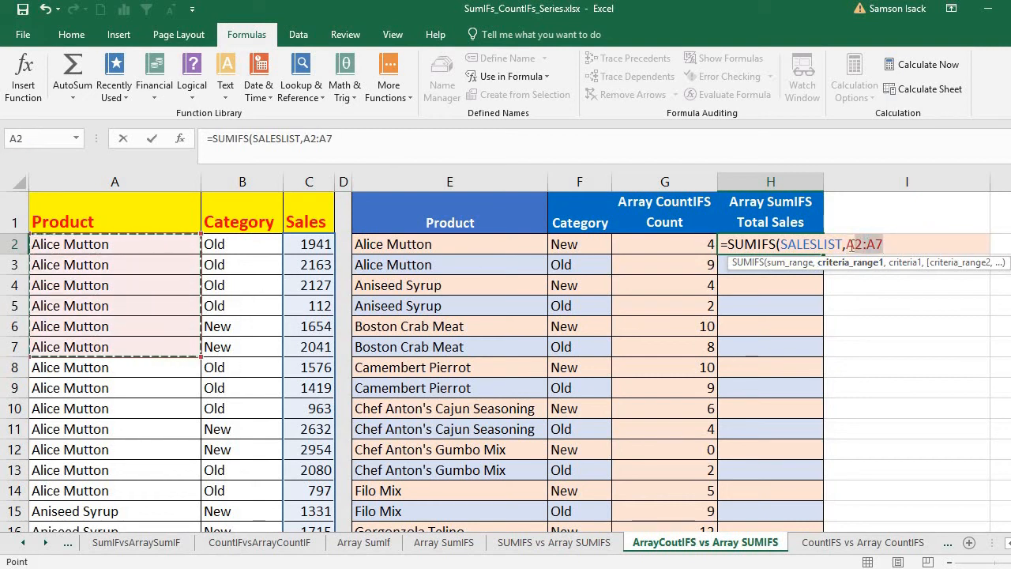
{"action": "left_click_drag", "start_coordinate": [852, 247], "coordinate": [846, 246]}
{"action": "type", "text": "pR"}
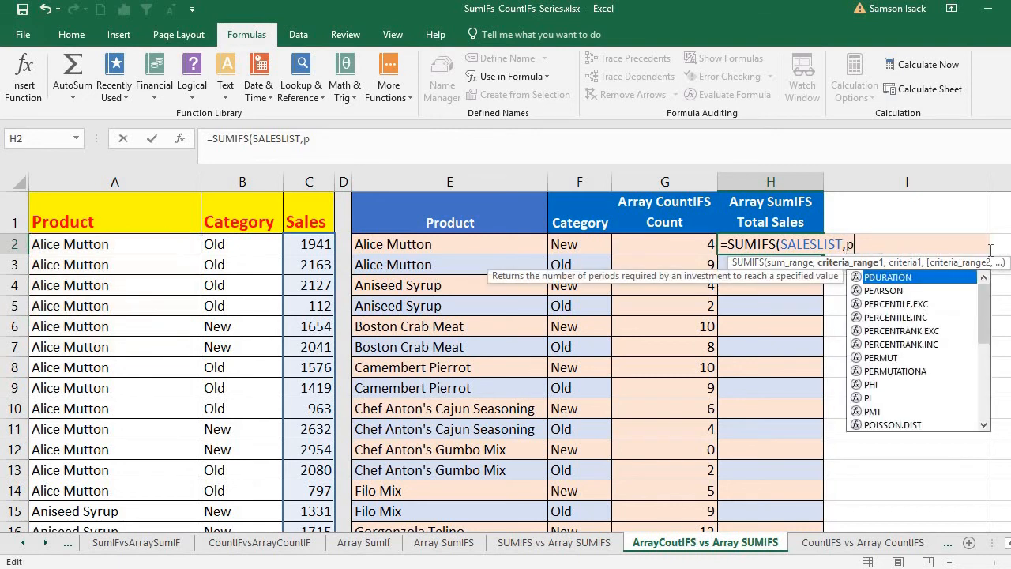
{"action": "key", "text": "BackSpace"}
{"action": "key", "text": "BackSpace"}
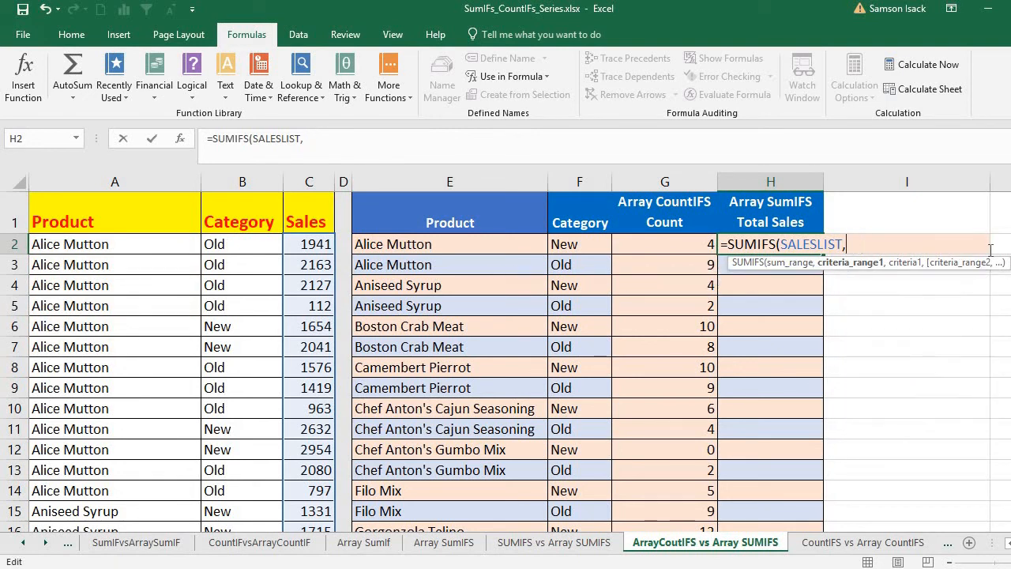
Step: Add PRODUCTLIST as the first criteria range of the SUMIFS formula, with E2 as its criterion
{"action": "type", "text": "P"}
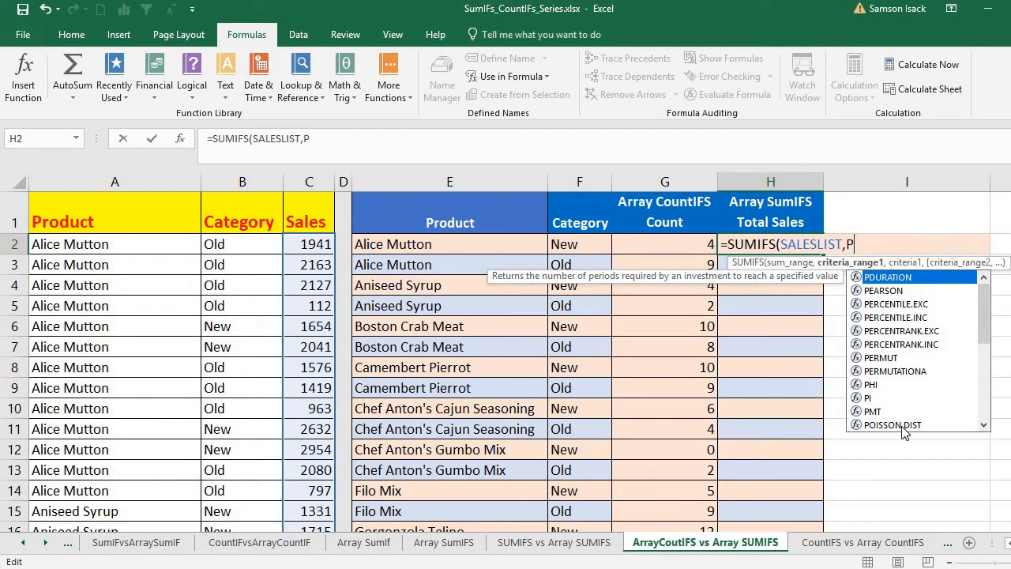
{"action": "left_click", "coordinate": [986, 380]}
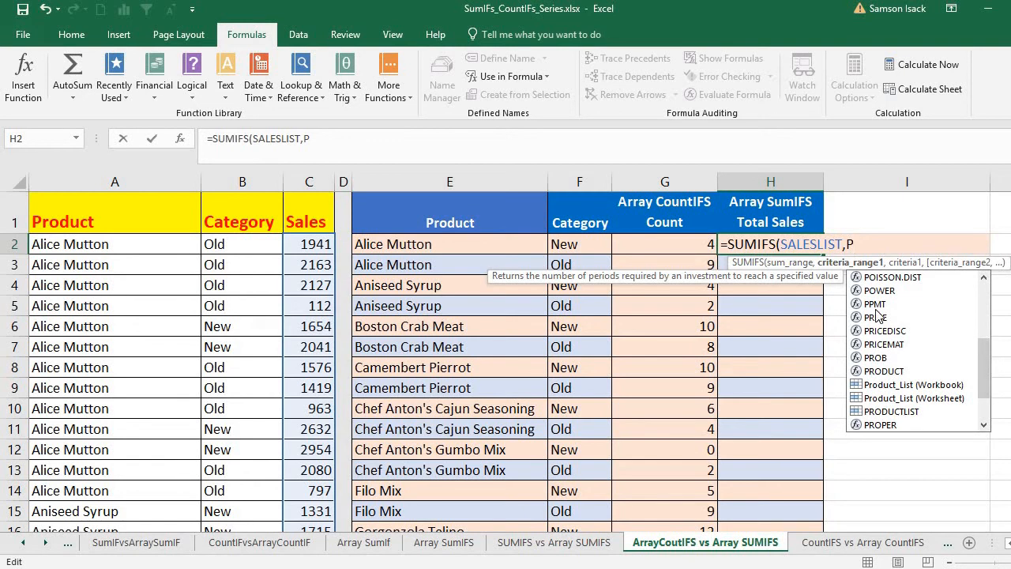
{"action": "type", "text": "RODUCT"}
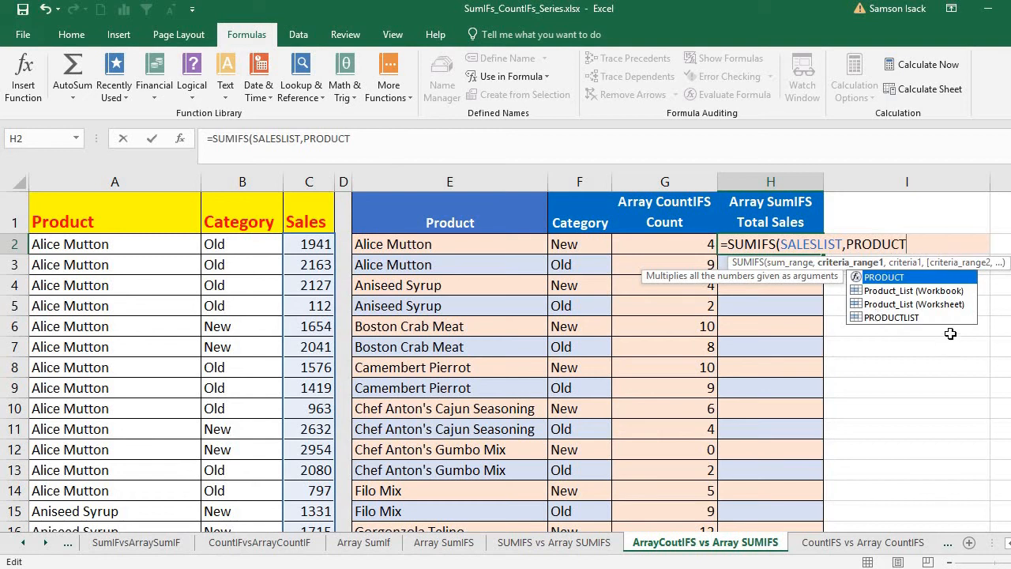
{"action": "key", "text": "Down"}
{"action": "key", "text": "Down"}
{"action": "key", "text": "Down"}
{"action": "key", "text": "Tab"}
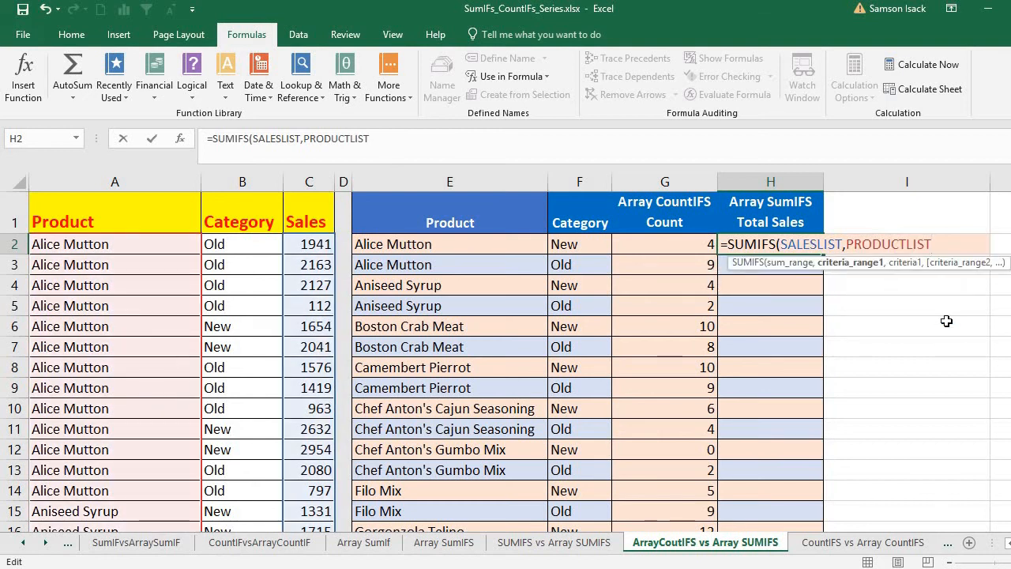
{"action": "type", "text": ","}
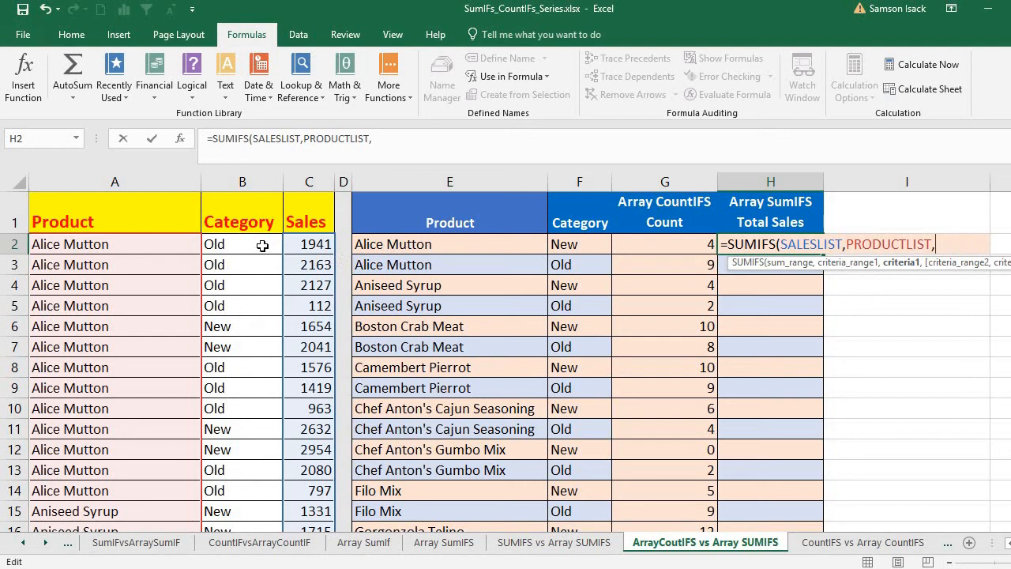
{"action": "left_click", "coordinate": [511, 245]}
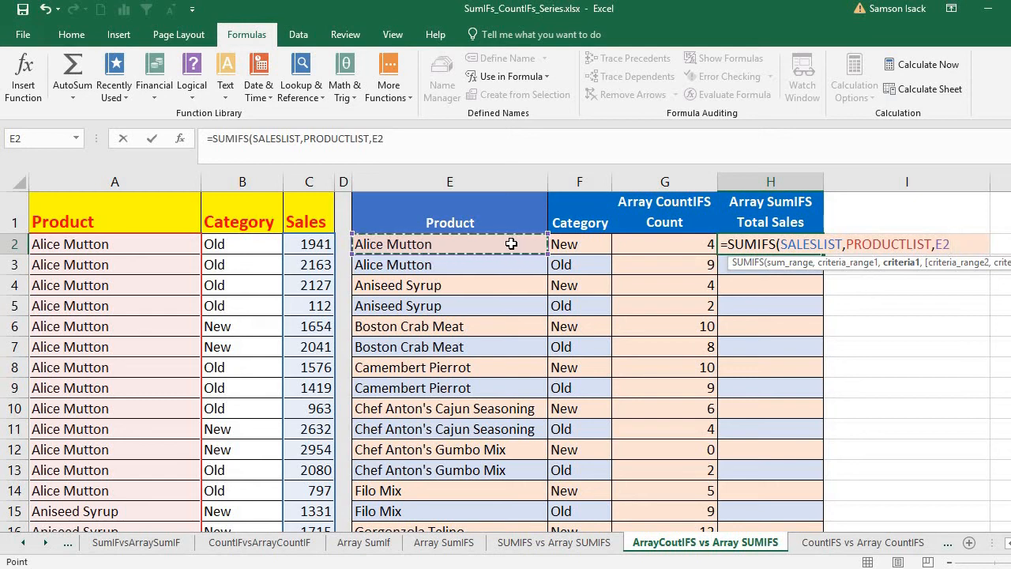
Step: Add CATEGORYLIST as the second criteria range of the SUMIFS formula, with F2 as its criterion
{"action": "type", "text": ","}
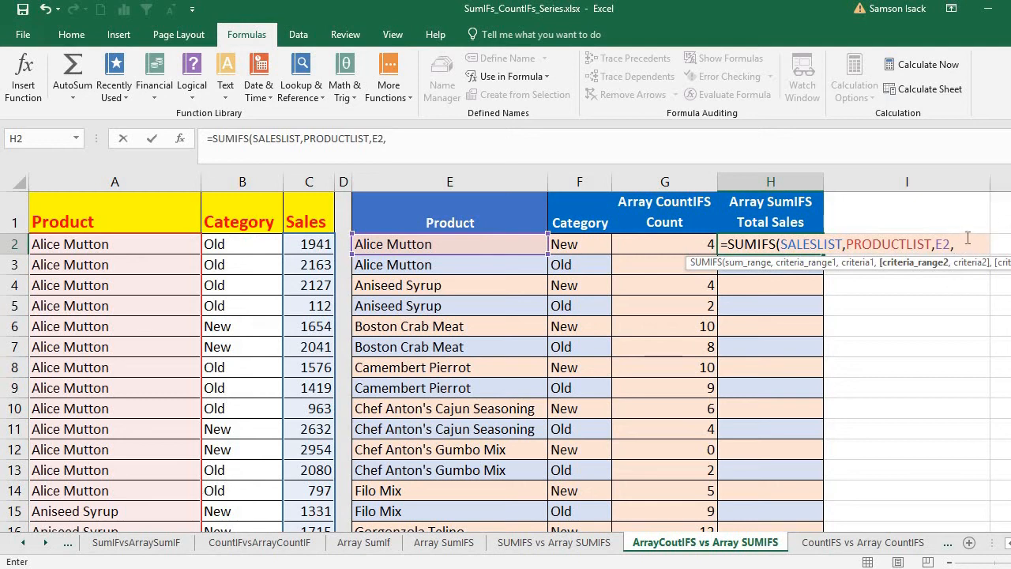
{"action": "type", "text": "CA"}
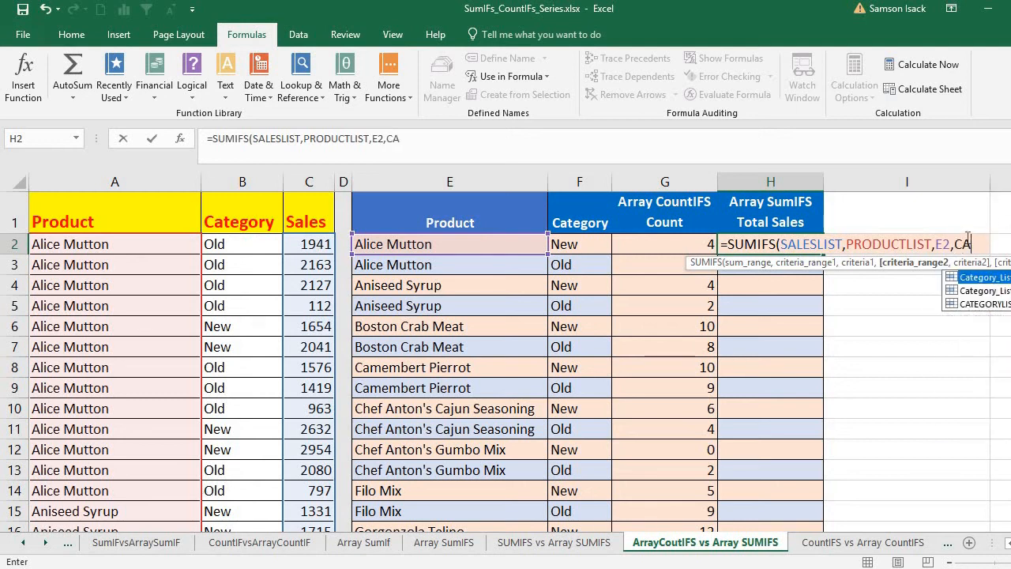
{"action": "type", "text": "TEG"}
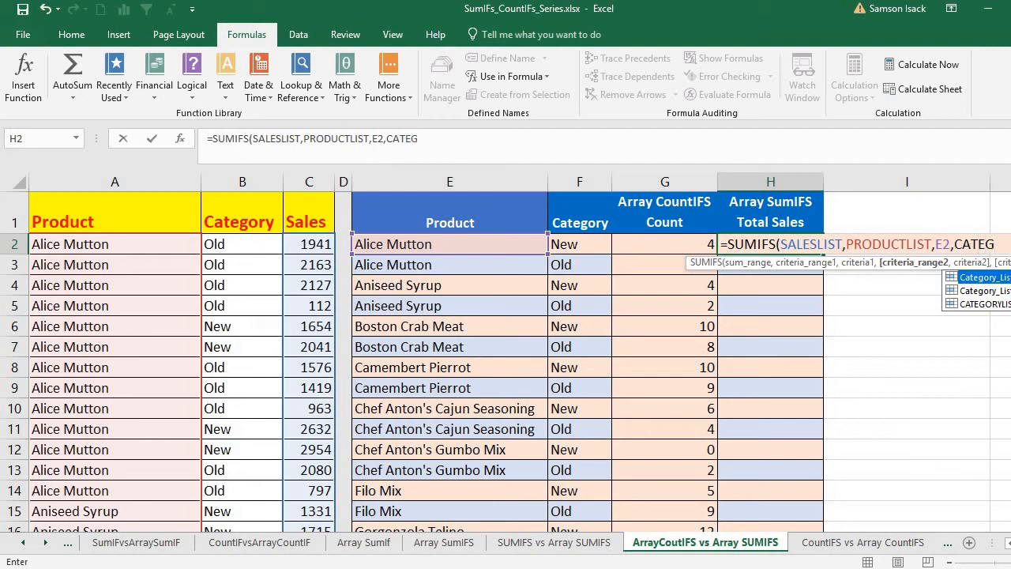
{"action": "double_click", "coordinate": [1008, 305]}
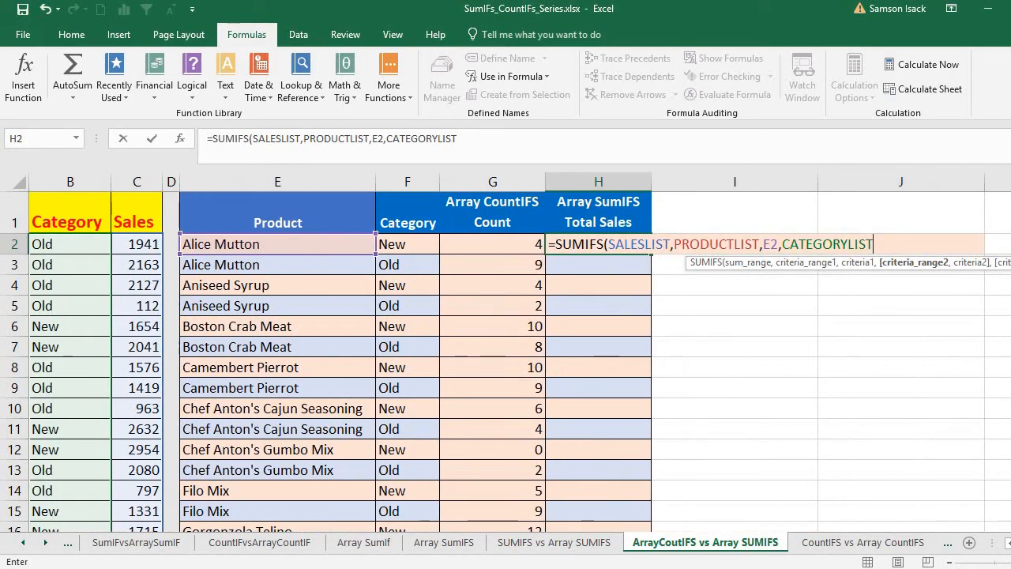
{"action": "type", "text": ","}
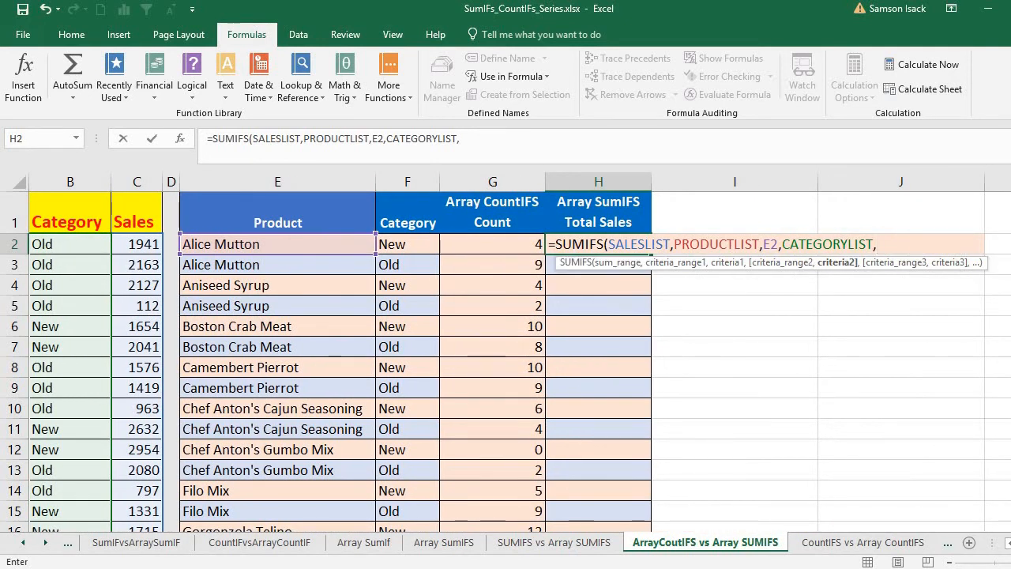
{"action": "left_click", "coordinate": [414, 240]}
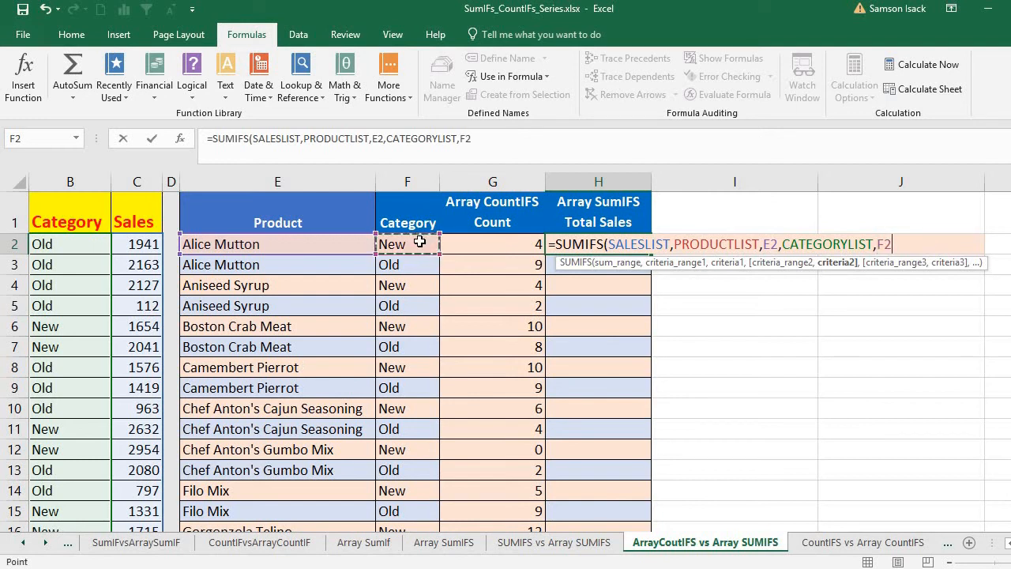
Step: Complete the SUMIFS formula with its closing parenthesis and enter it in H2
{"action": "type", "text": ")"}
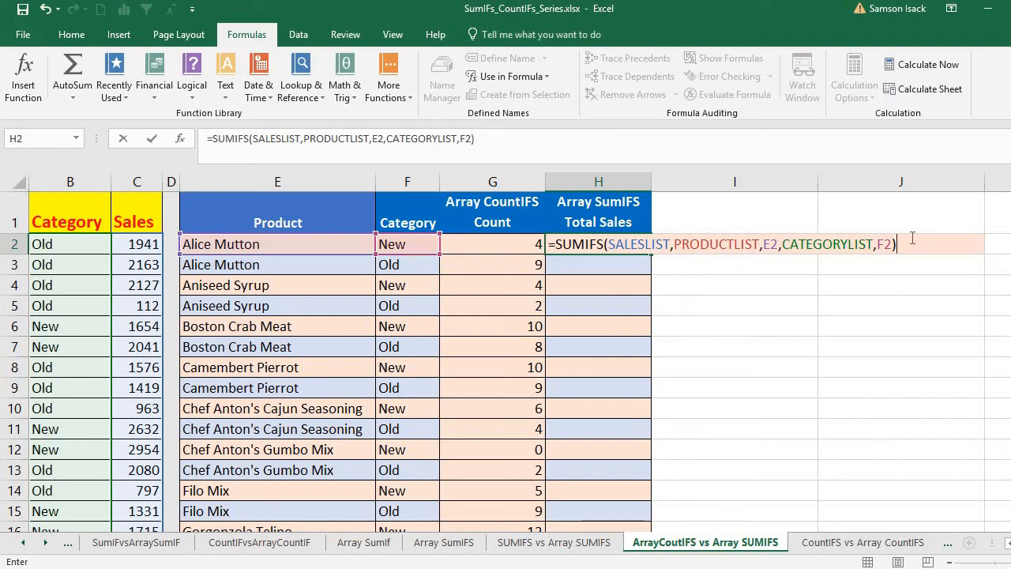
{"action": "key", "text": "Return"}
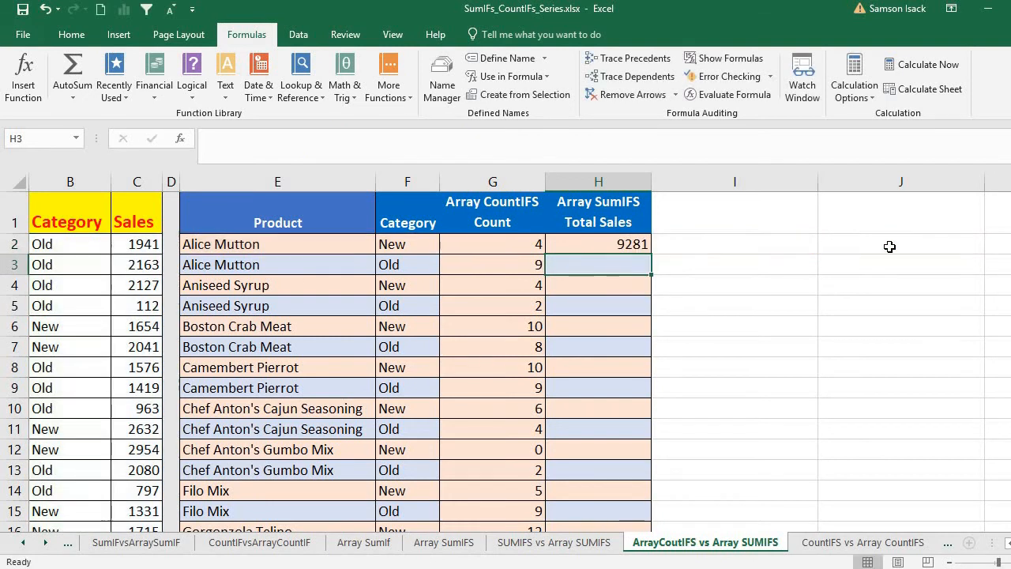
{"action": "left_click", "coordinate": [625, 245]}
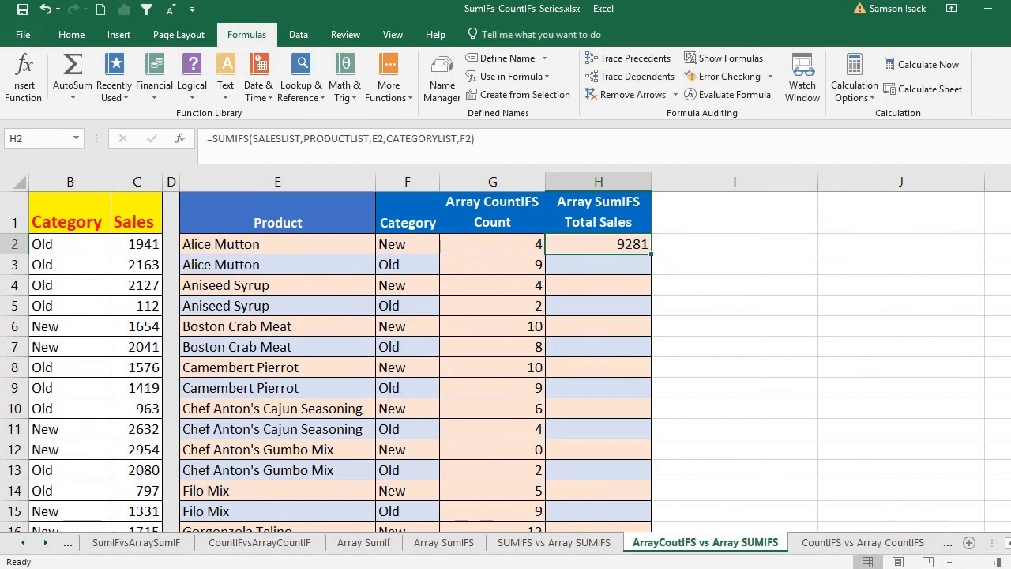
Step: Fill the SUMIFS formula from H2 down to H51, checking the criteria references in H3 on the way
{"action": "left_click", "coordinate": [1008, 544]}
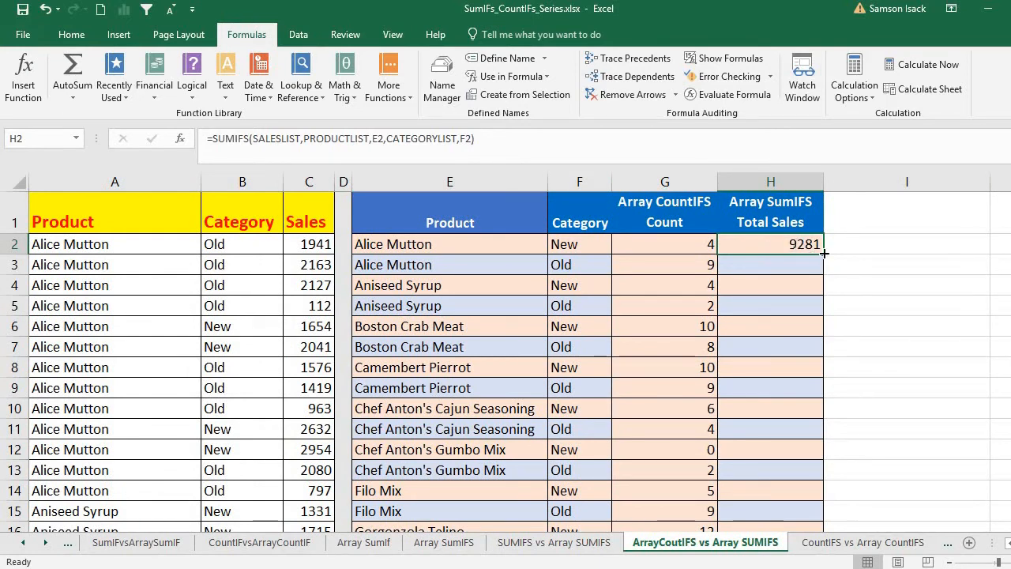
{"action": "left_click_drag", "start_coordinate": [820, 251], "coordinate": [798, 265]}
{"action": "left_click", "coordinate": [798, 265]}
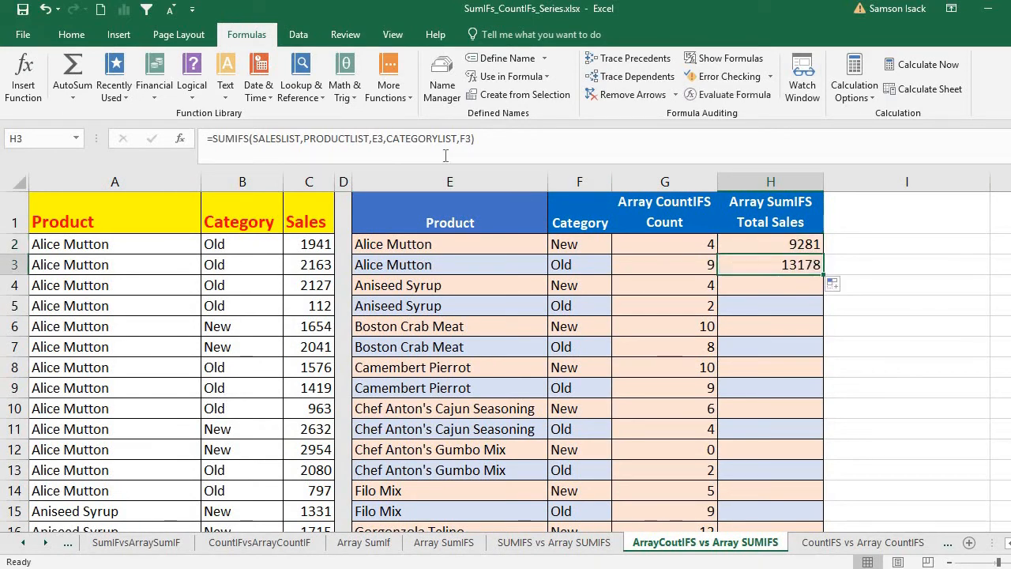
{"action": "left_click", "coordinate": [380, 140]}
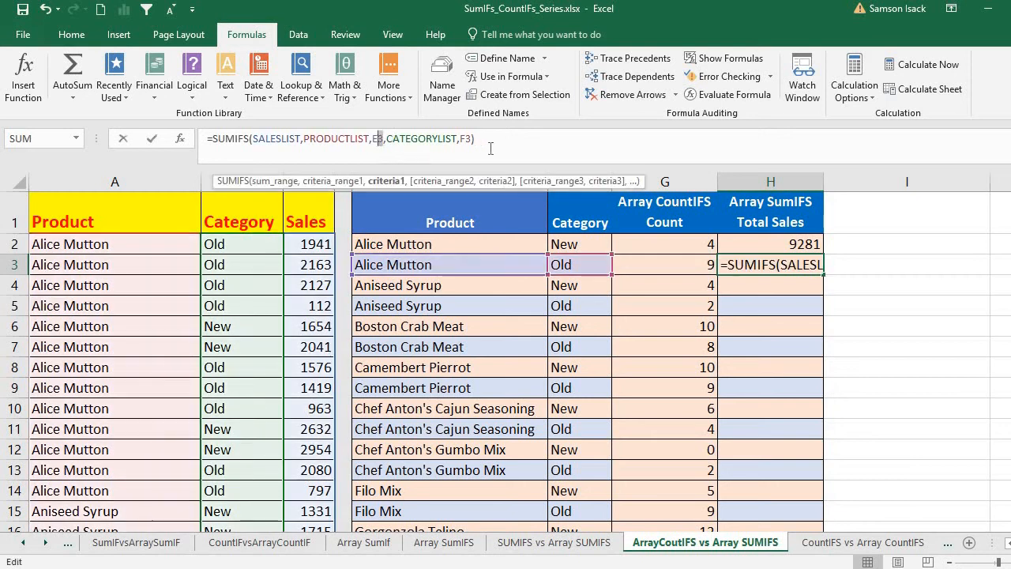
{"action": "key", "text": "End"}
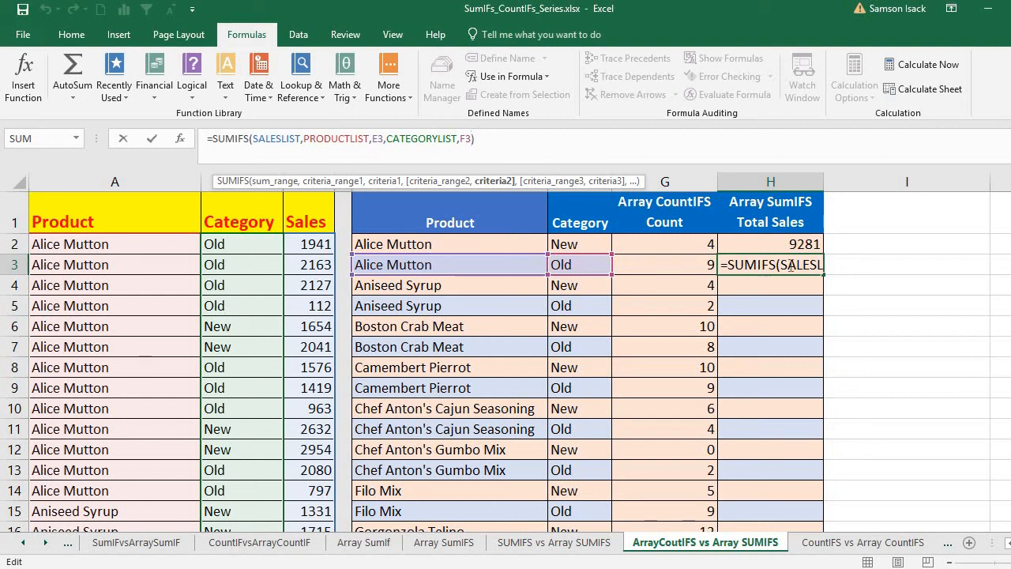
{"action": "key", "text": "ctrl+Return"}
{"action": "double_click", "coordinate": [823, 274]}
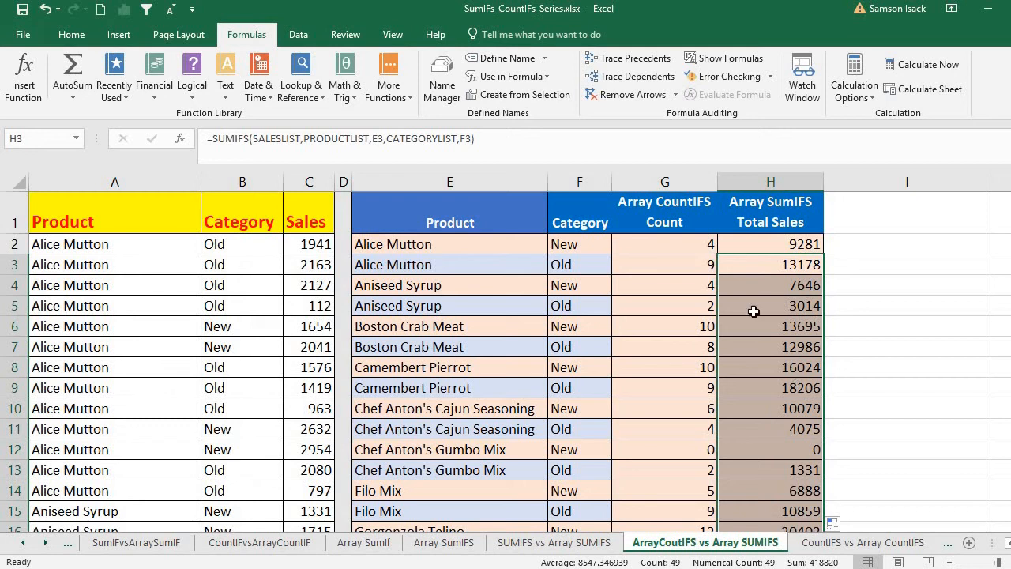
Step: Examine the copied SUMIFS formulas in column H against the product and category criteria in columns E and F
{"action": "left_click", "coordinate": [778, 244]}
{"action": "left_click", "coordinate": [792, 269]}
{"action": "left_click", "coordinate": [785, 307]}
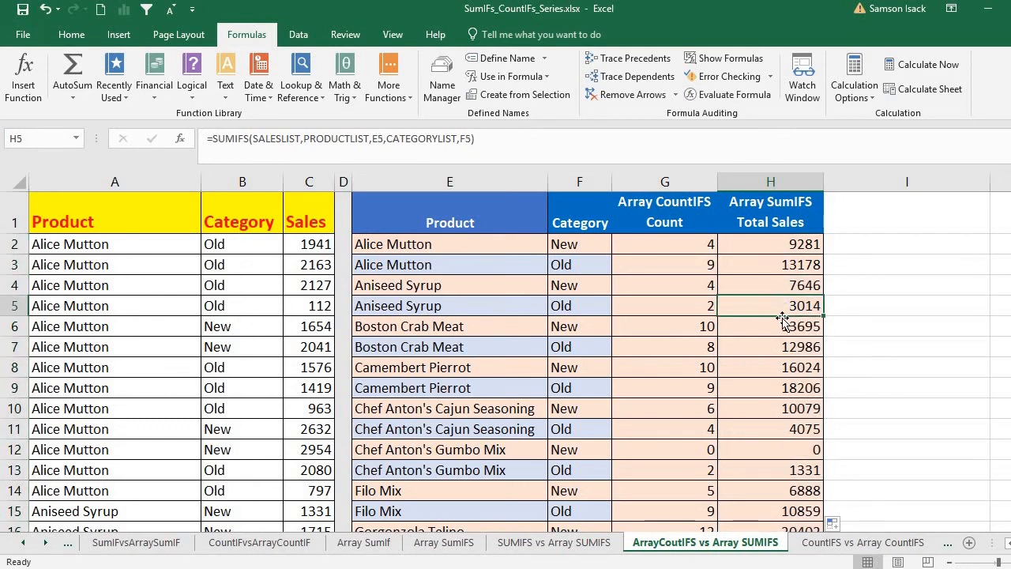
{"action": "left_click", "coordinate": [787, 264]}
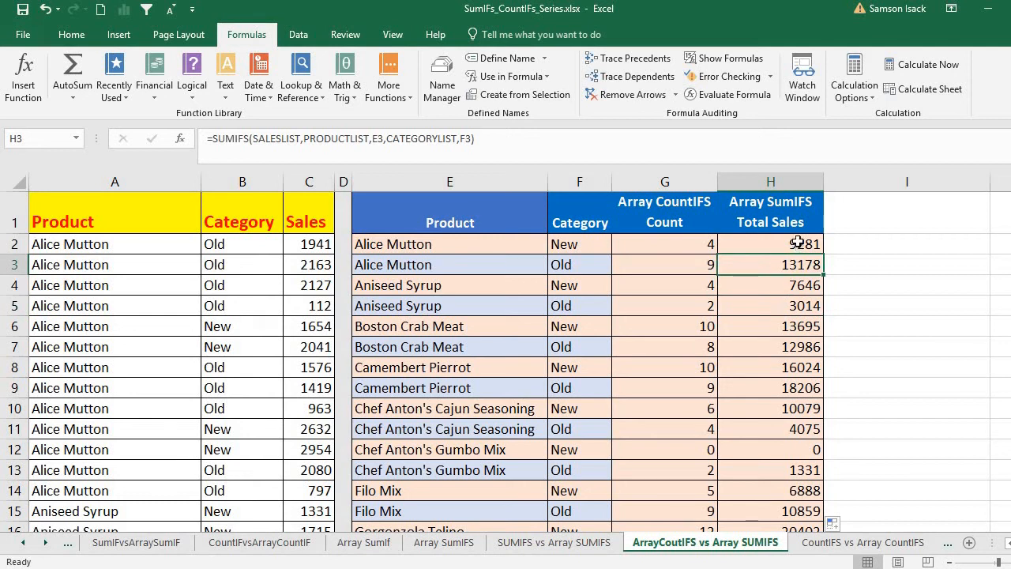
{"action": "left_click", "coordinate": [798, 243]}
{"action": "left_click_drag", "start_coordinate": [468, 245], "coordinate": [454, 491]}
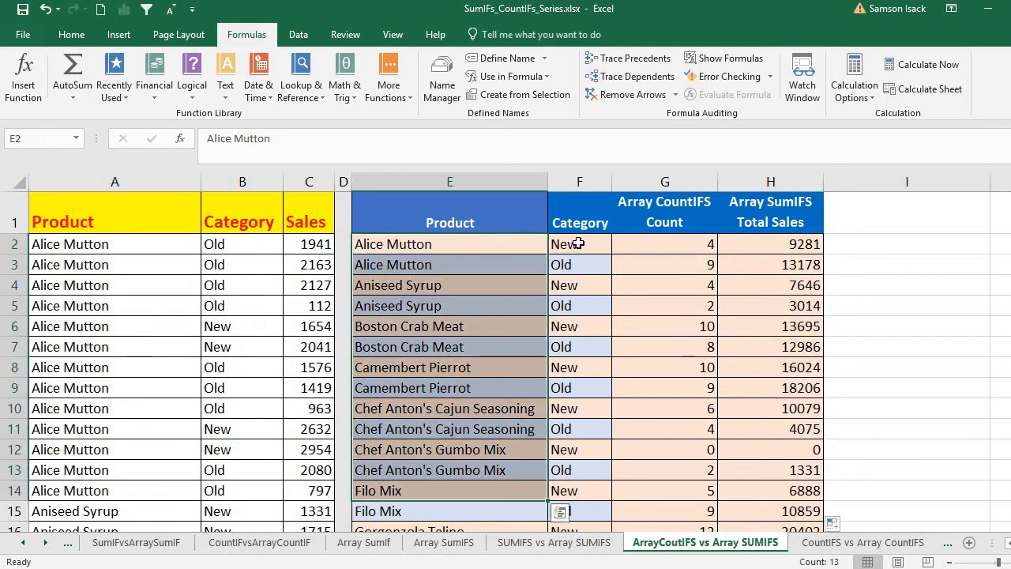
{"action": "left_click_drag", "start_coordinate": [577, 245], "coordinate": [558, 494]}
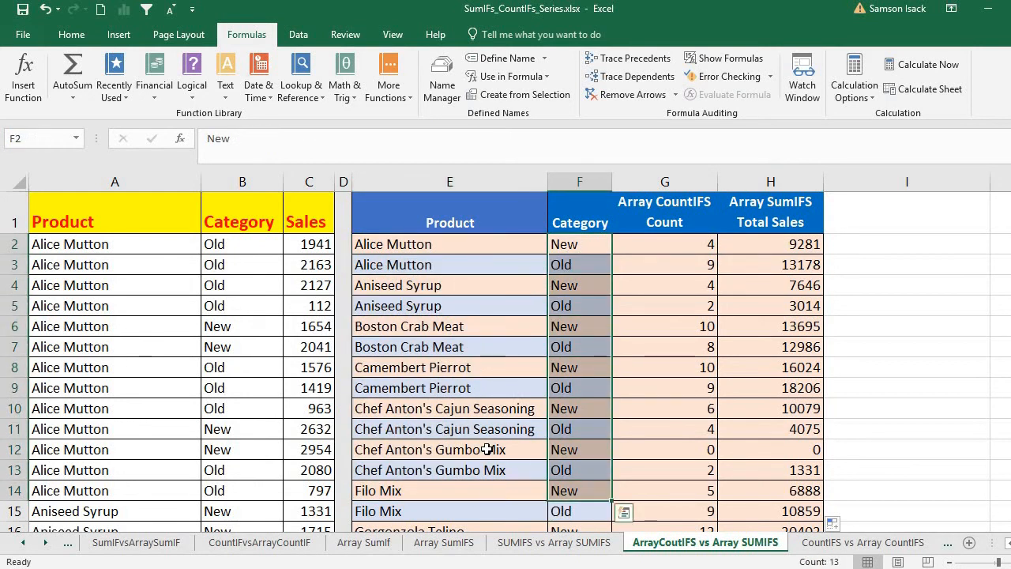
{"action": "left_click", "coordinate": [791, 248]}
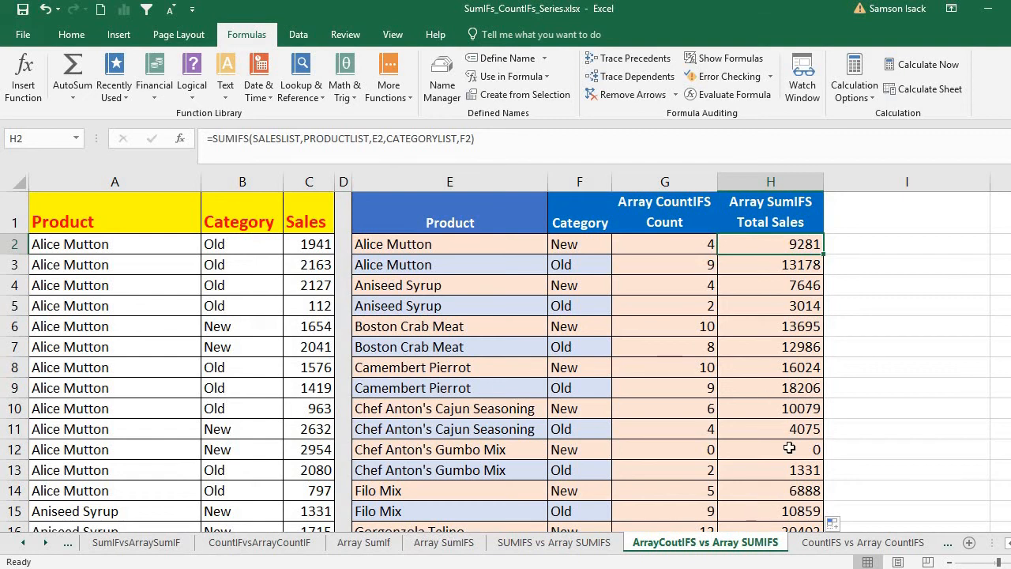
{"action": "left_click", "coordinate": [773, 263]}
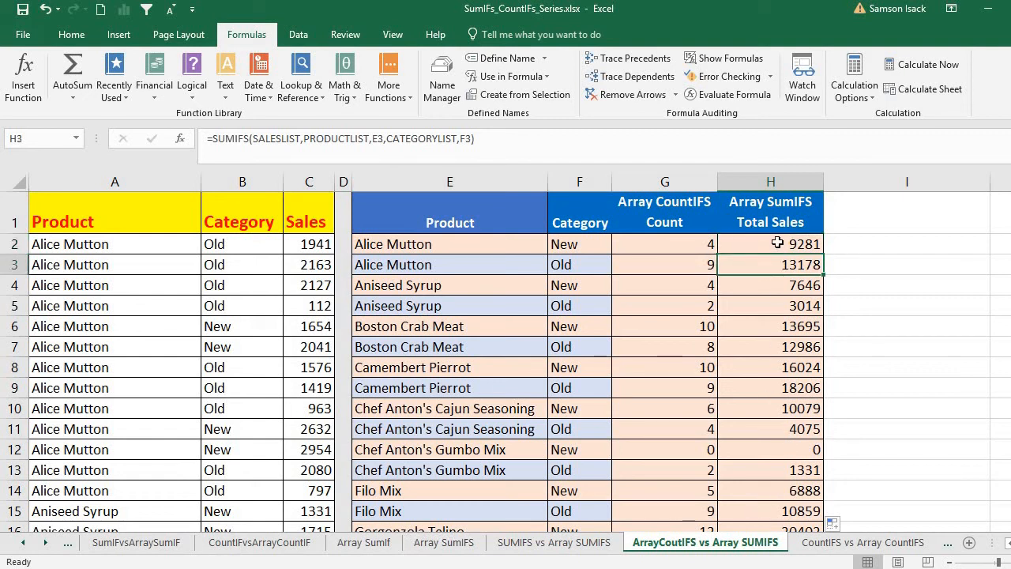
{"action": "left_click", "coordinate": [777, 243]}
Step: Clear the SUMIFS formulas from H2:H51, keeping that range selected
{"action": "left_click_drag", "start_coordinate": [778, 243], "coordinate": [795, 464]}
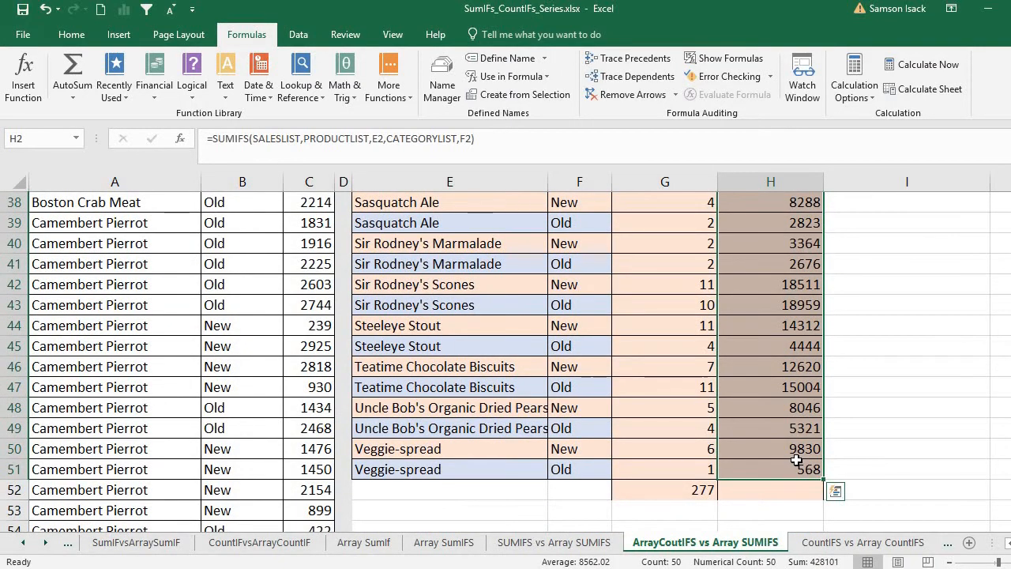
{"action": "key", "text": "Delete"}
{"action": "scroll", "coordinate": [794, 460], "scroll_direction": "up", "scroll_amount": 12}
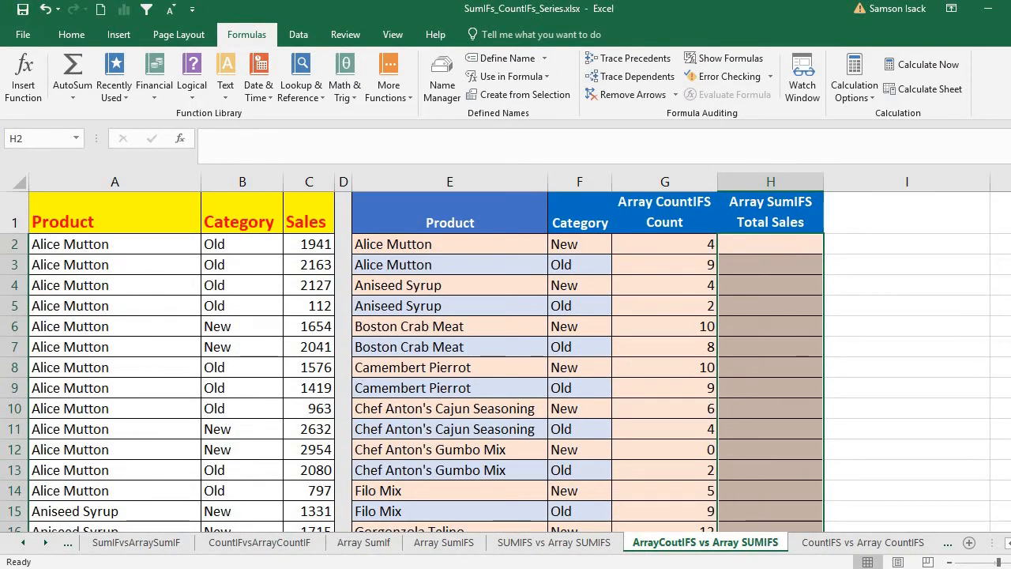
{"action": "mouse_move", "coordinate": [1010, 207]}
{"action": "left_mouse_down"}
{"action": "mouse_move", "coordinate": [1010, 237]}
{"action": "mouse_move", "coordinate": [1010, 206]}
{"action": "left_mouse_up"}
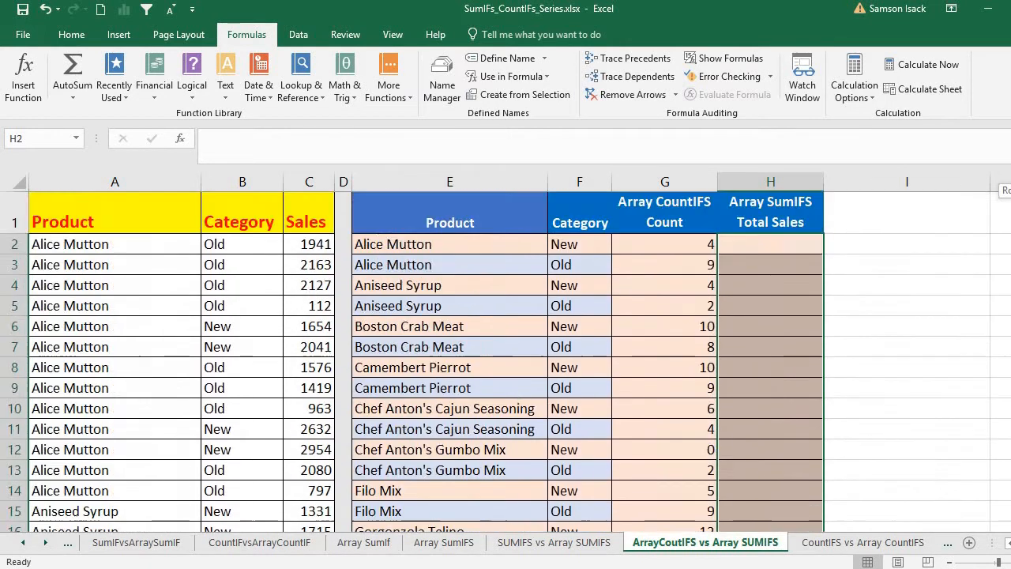
Step: Begin a SUMIFS formula for the selected range H2:H51 with the named range SALESLIST as its sum range
{"action": "left_click", "coordinate": [296, 142]}
{"action": "type", "text": "="}
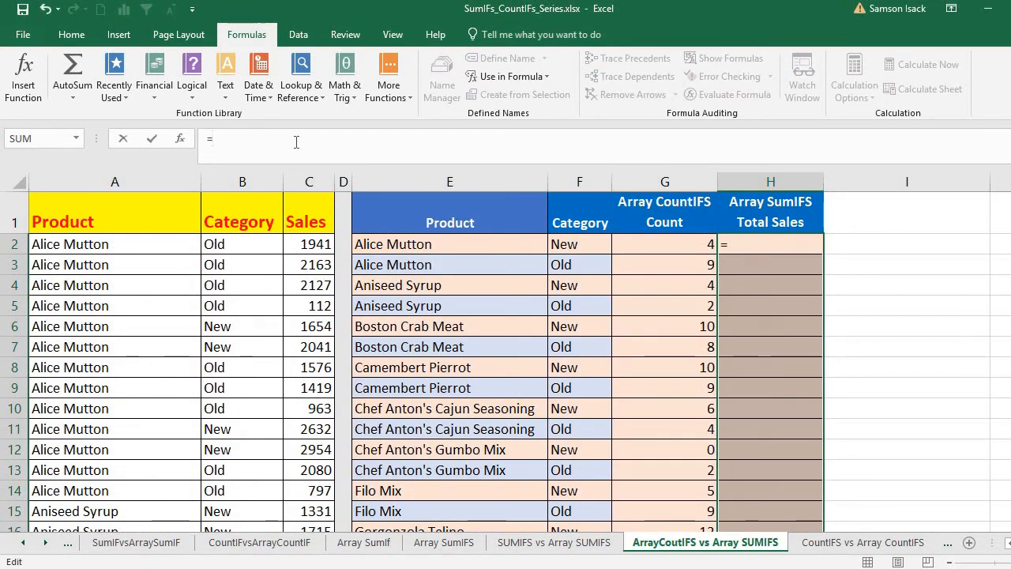
{"action": "type", "text": "SUMIFS"}
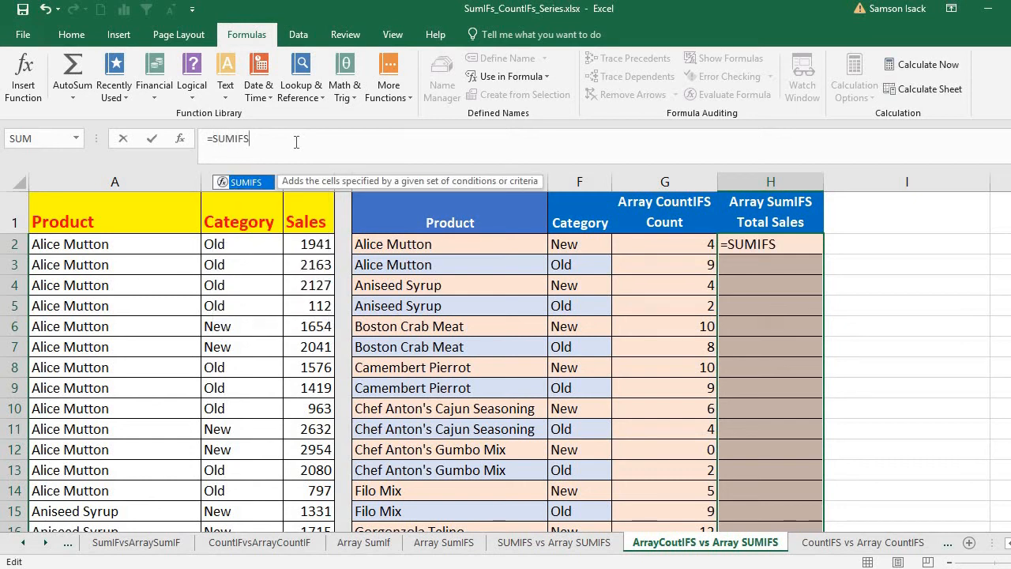
{"action": "type", "text": "("}
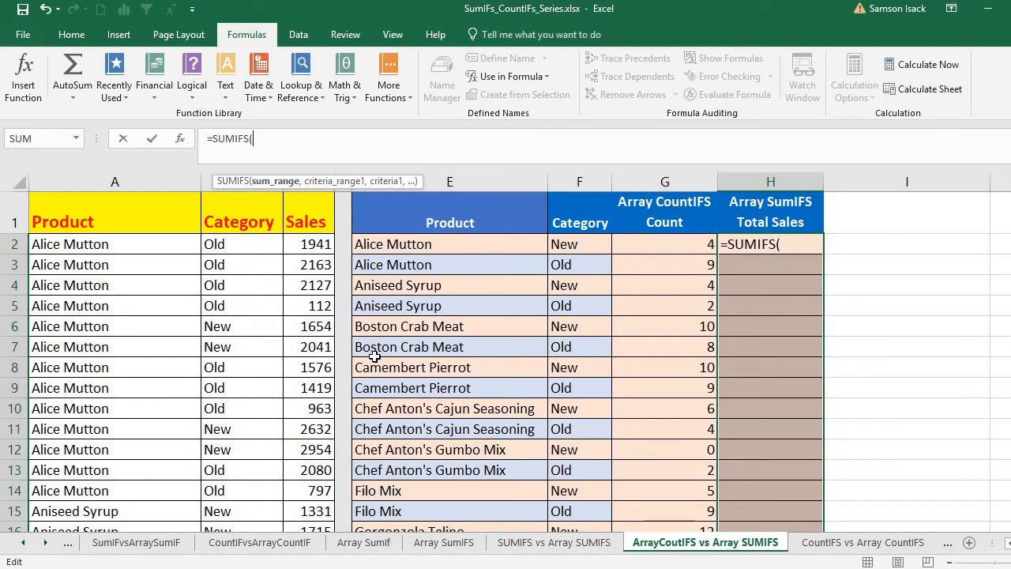
{"action": "type", "text": "SALESL"}
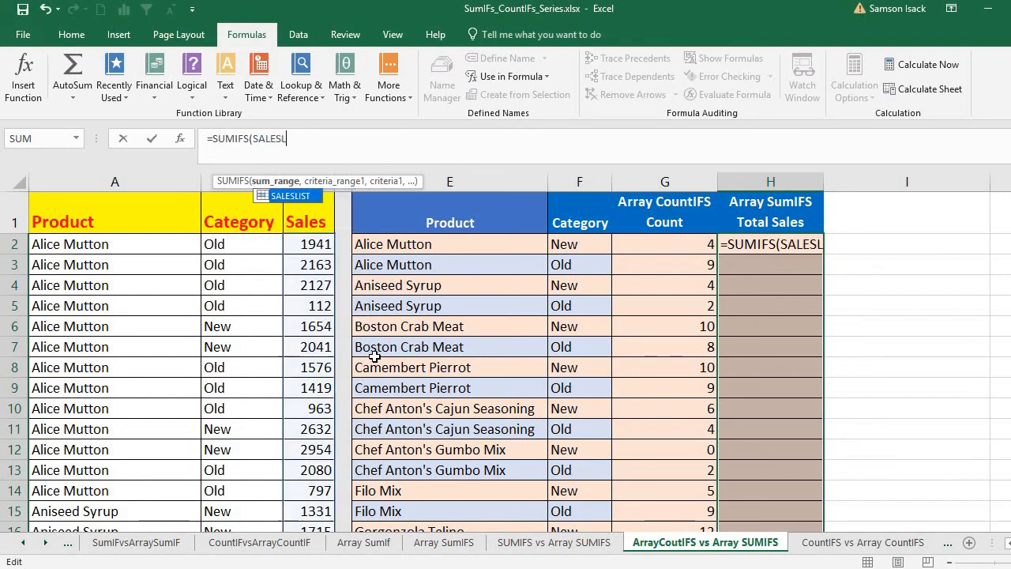
{"action": "type", "text": "IST"}
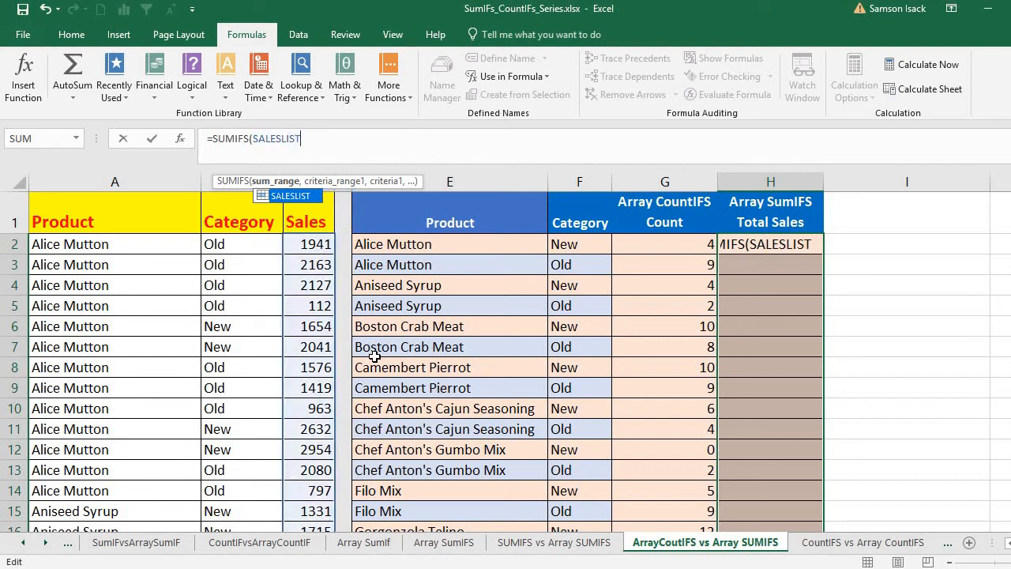
{"action": "type", "text": ","}
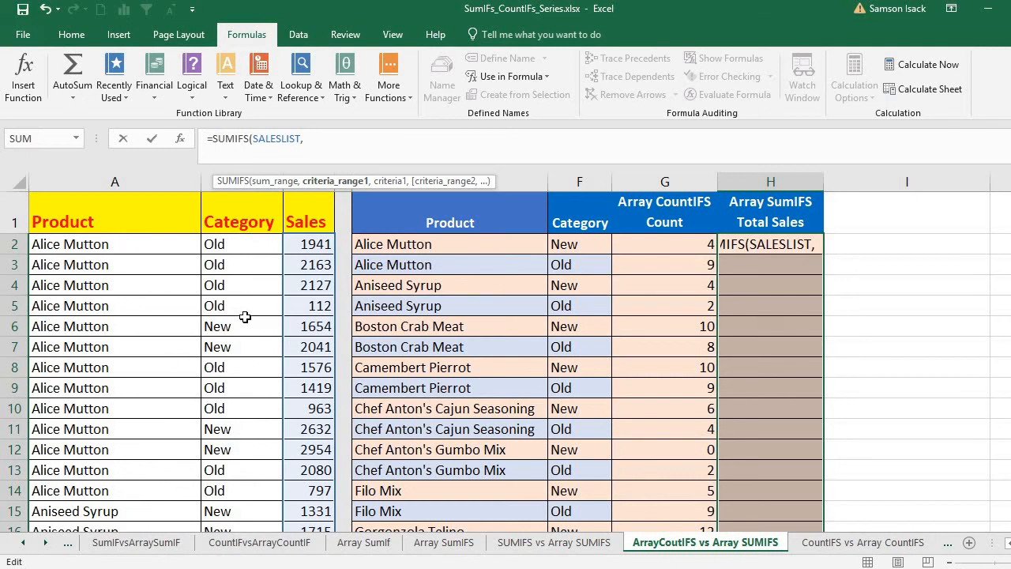
Step: Add PRODUCTLIST as the first criteria range of the SUMIFS formula, with E2:E51 as its criteria
{"action": "type", "text": "PR"}
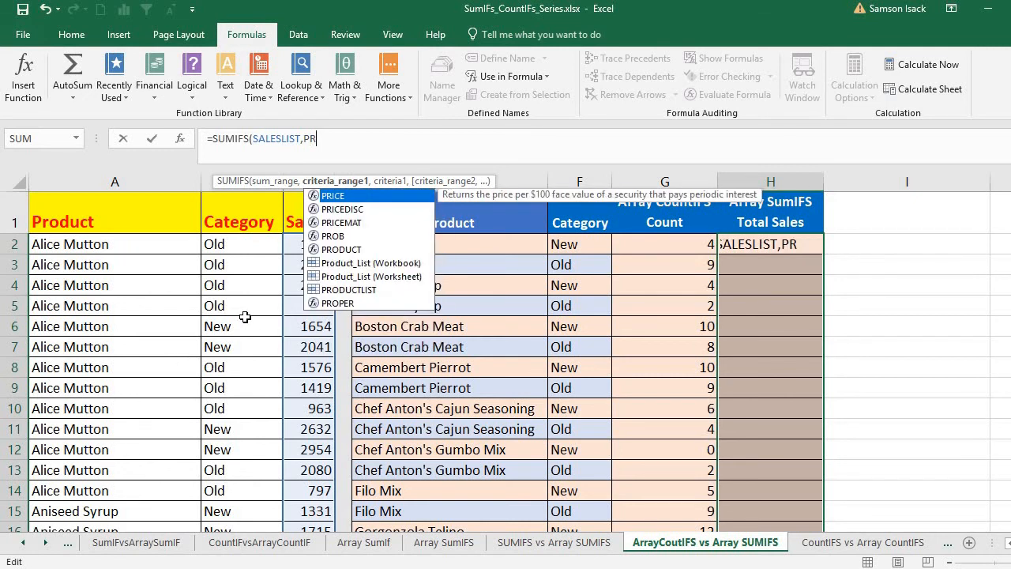
{"action": "type", "text": "ODU"}
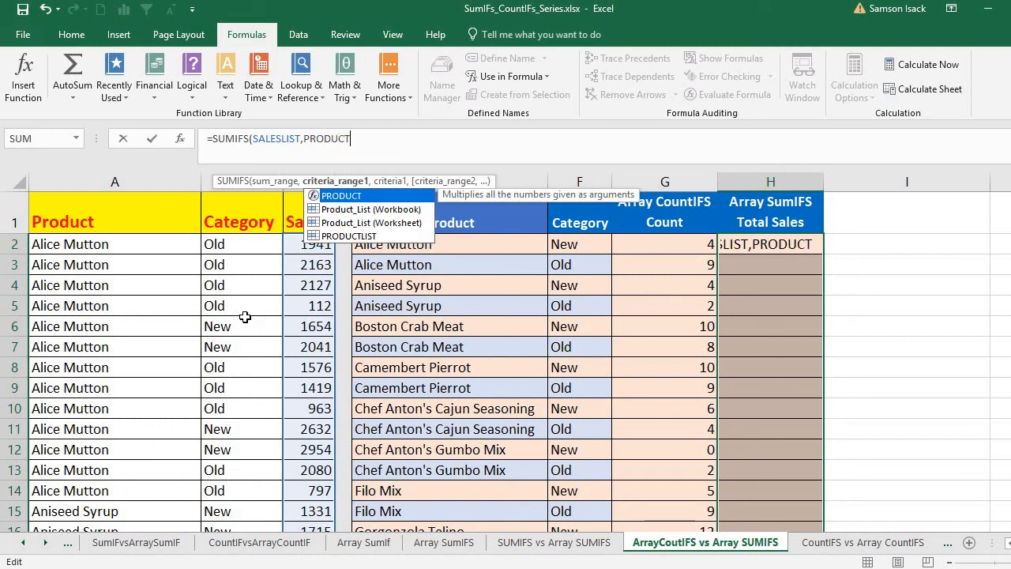
{"action": "type", "text": "CT"}
{"action": "double_click", "coordinate": [422, 236]}
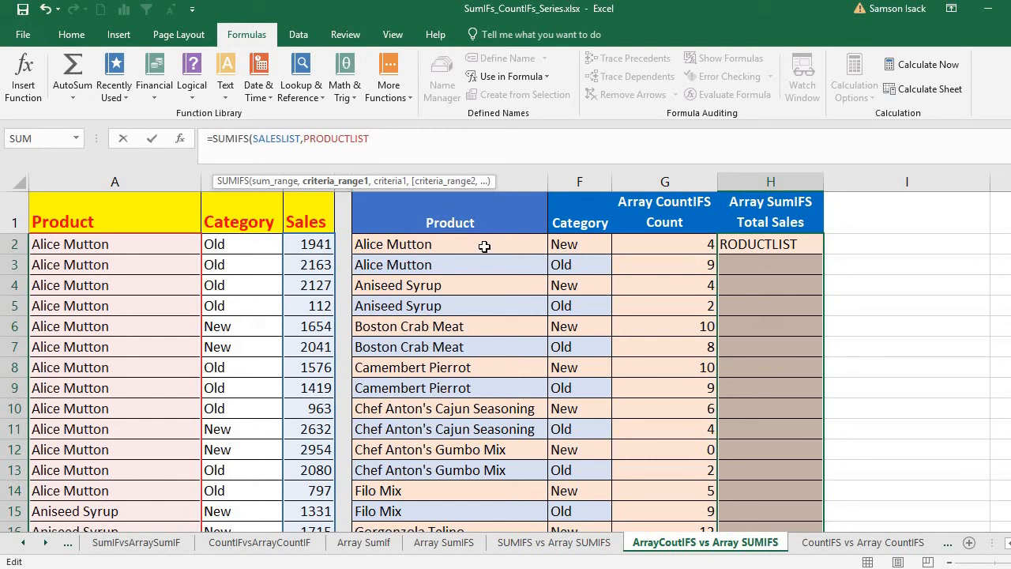
{"action": "key", "text": "Return"}
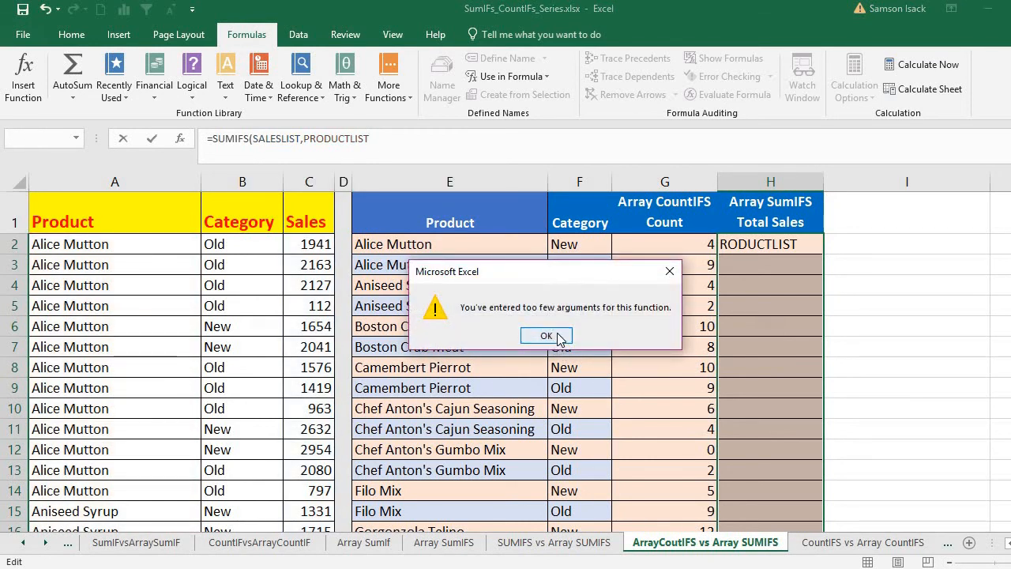
{"action": "left_click", "coordinate": [547, 336]}
{"action": "key", "text": "Right"}
{"action": "type", "text": ","}
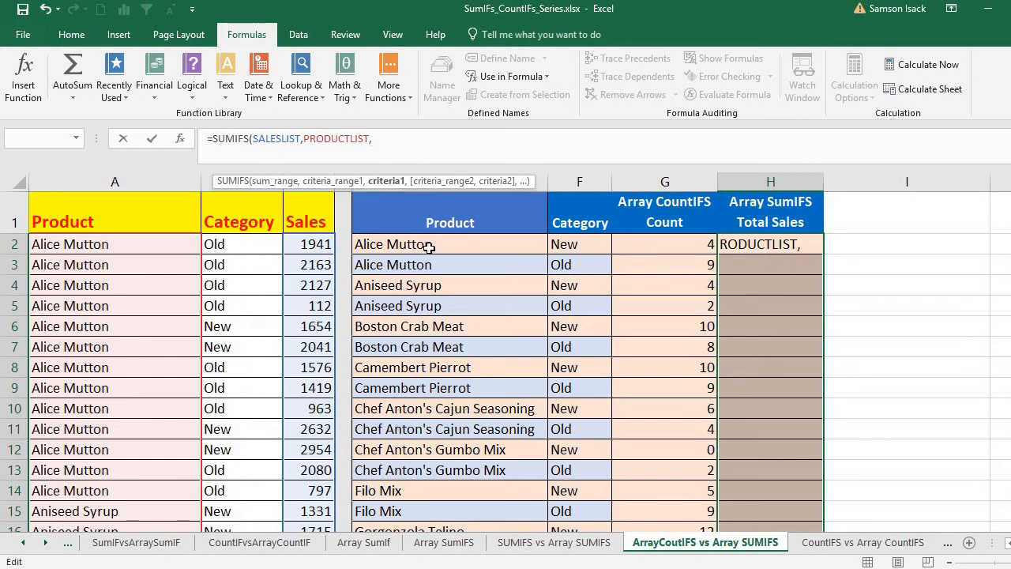
{"action": "left_click_drag", "start_coordinate": [429, 246], "coordinate": [463, 470]}
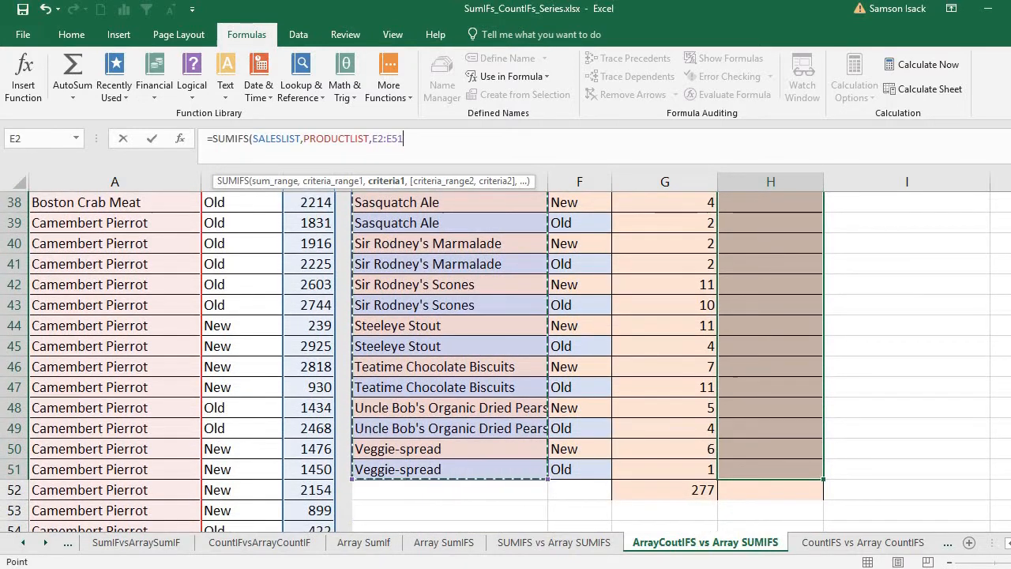
Step: Add CATEGORYLIST as the second criteria range of the SUMIFS formula, with F2:F51 as its criteria
{"action": "key", "text": "ctrl+BackSpace"}
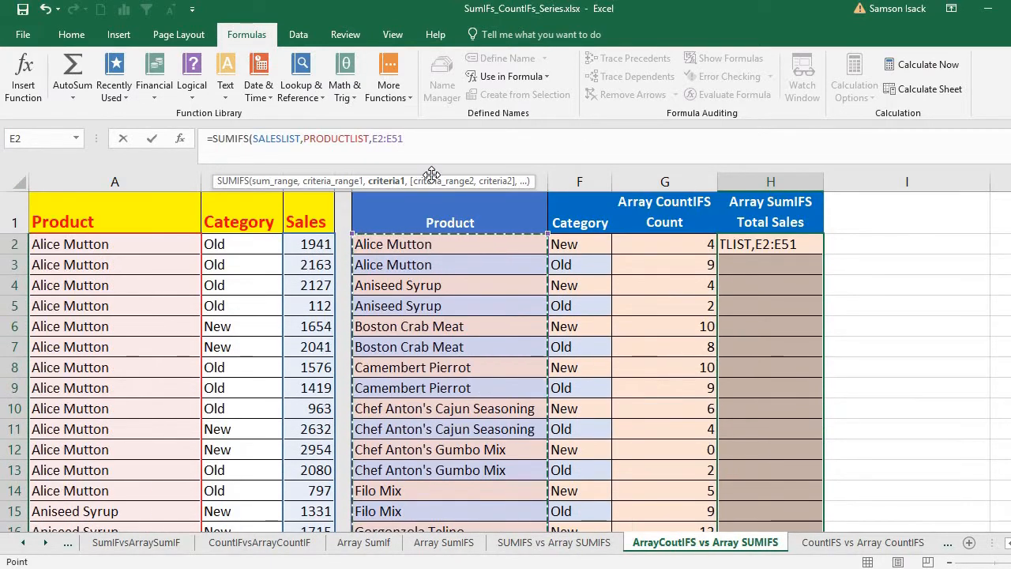
{"action": "type", "text": ","}
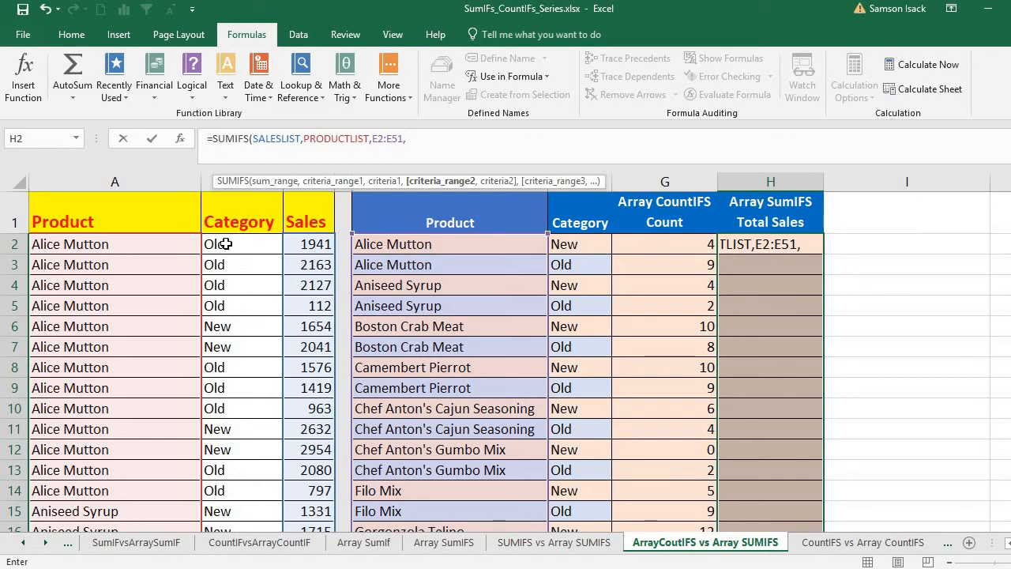
{"action": "type", "text": "CATEGO"}
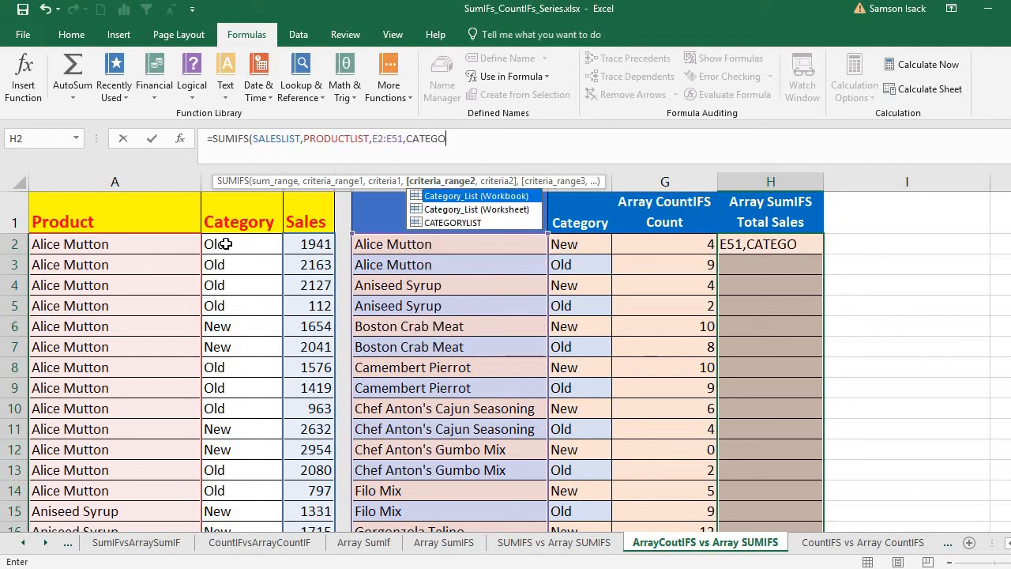
{"action": "type", "text": "RY"}
{"action": "double_click", "coordinate": [489, 224]}
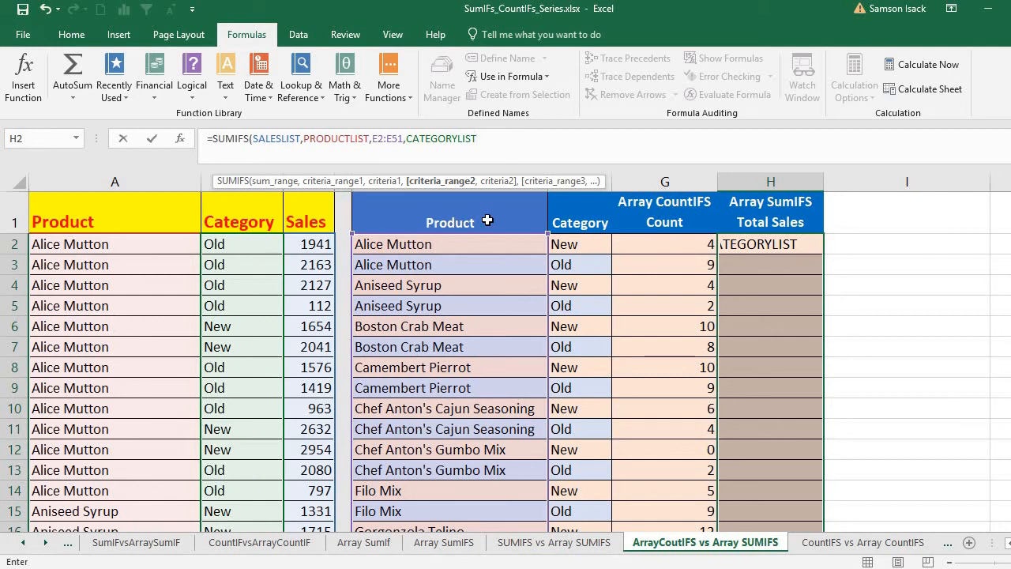
{"action": "type", "text": ","}
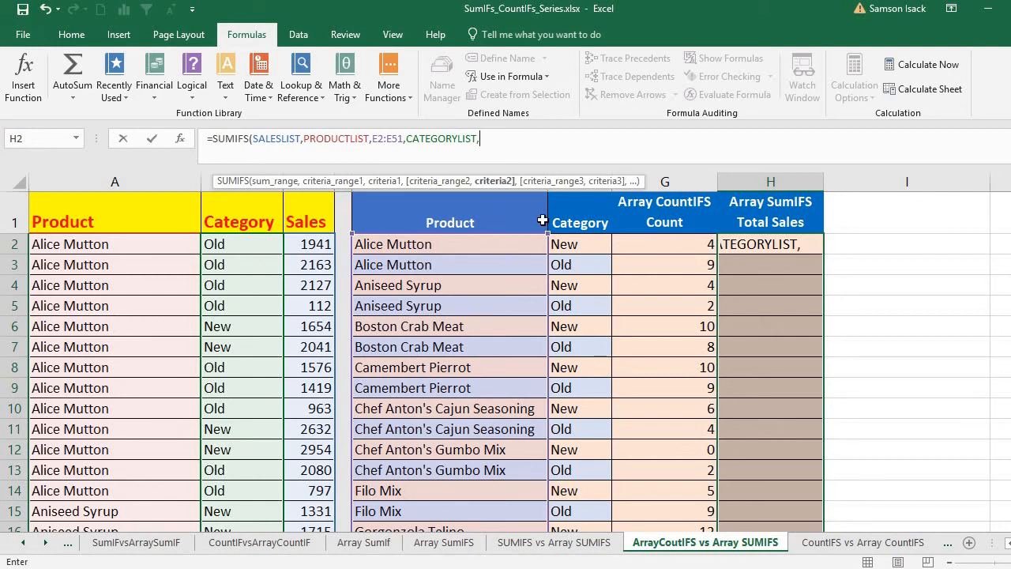
{"action": "left_click_drag", "start_coordinate": [586, 244], "coordinate": [610, 469]}
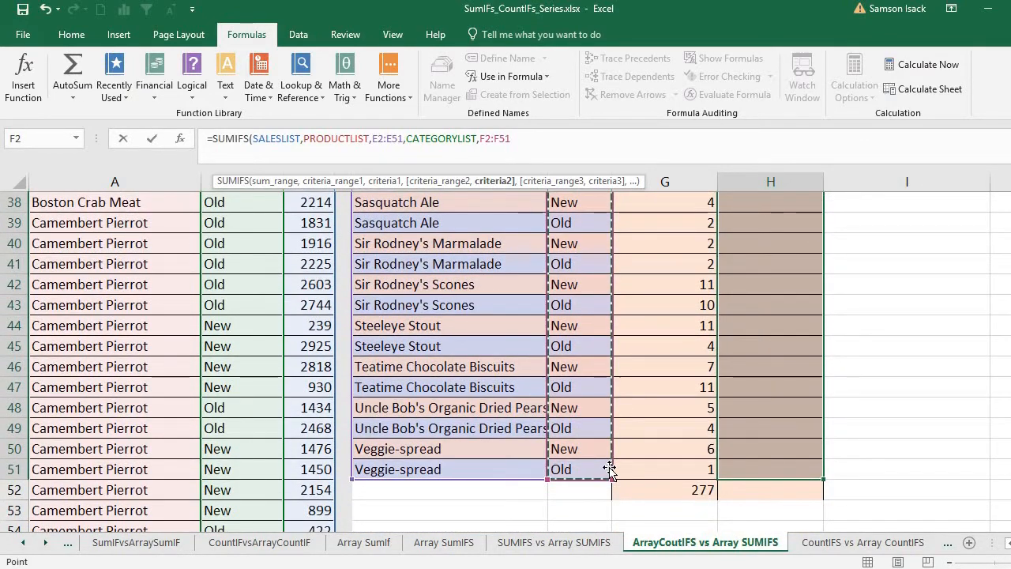
Step: Close the SUMIFS formula and enter it as an array formula across H2:H51
{"action": "type", "text": ")"}
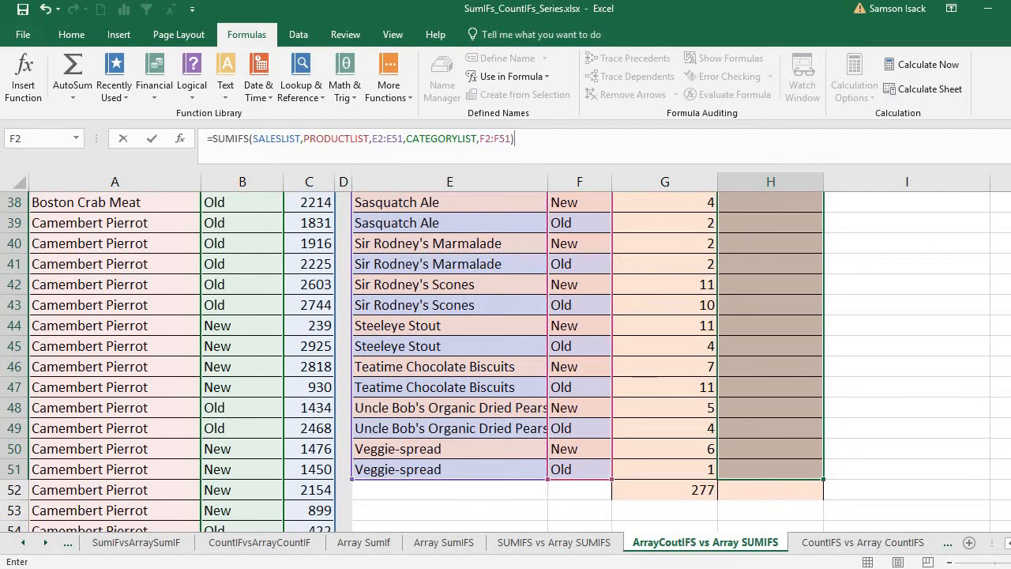
{"action": "scroll", "coordinate": [665, 316], "scroll_direction": "up", "scroll_amount": 12}
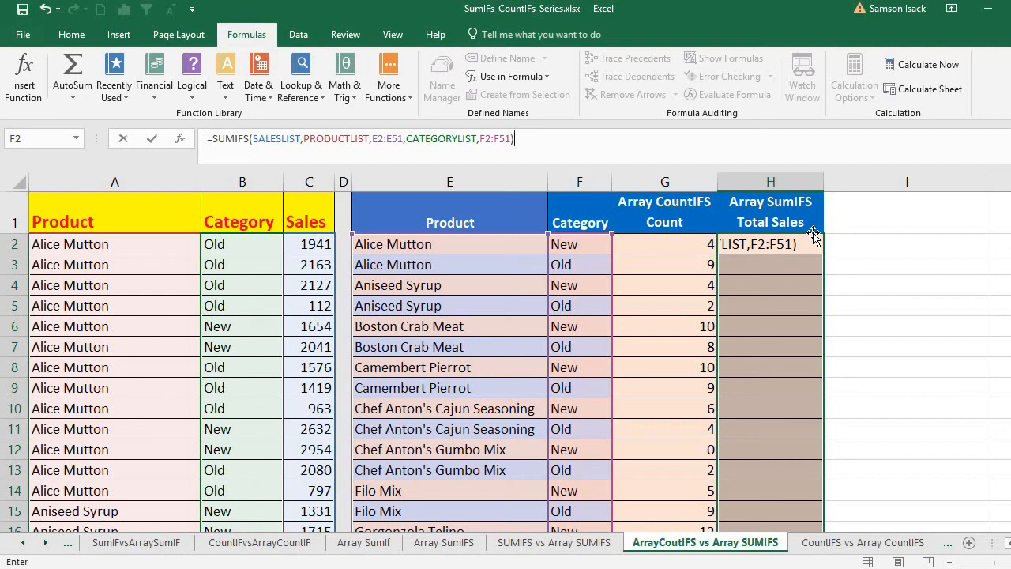
{"action": "key", "text": "ctrl+shift+Return"}
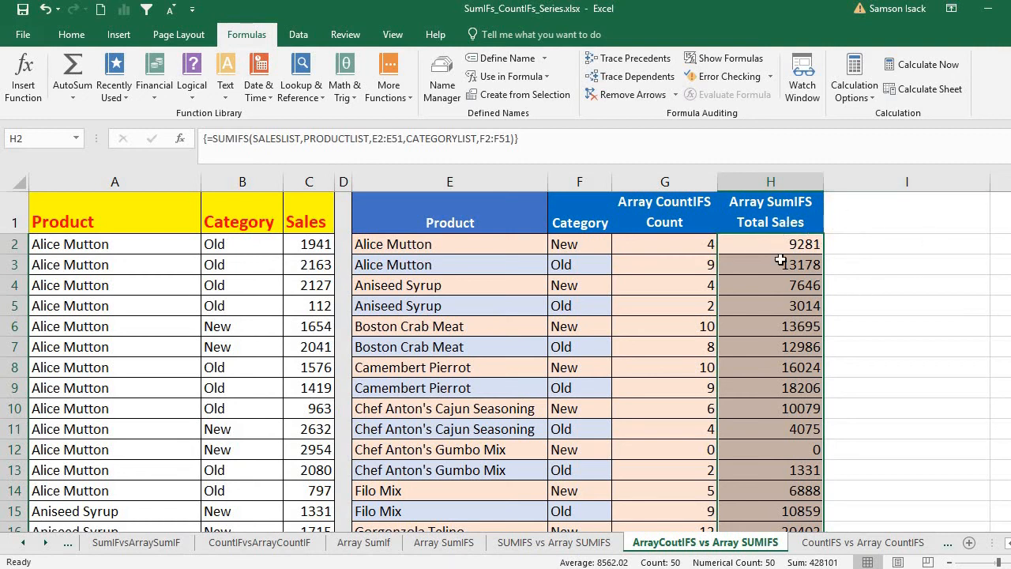
Step: Inspect the Array SumIFS Total Sales cells to check that they share the same array formula
{"action": "left_click_drag", "start_coordinate": [805, 244], "coordinate": [791, 388]}
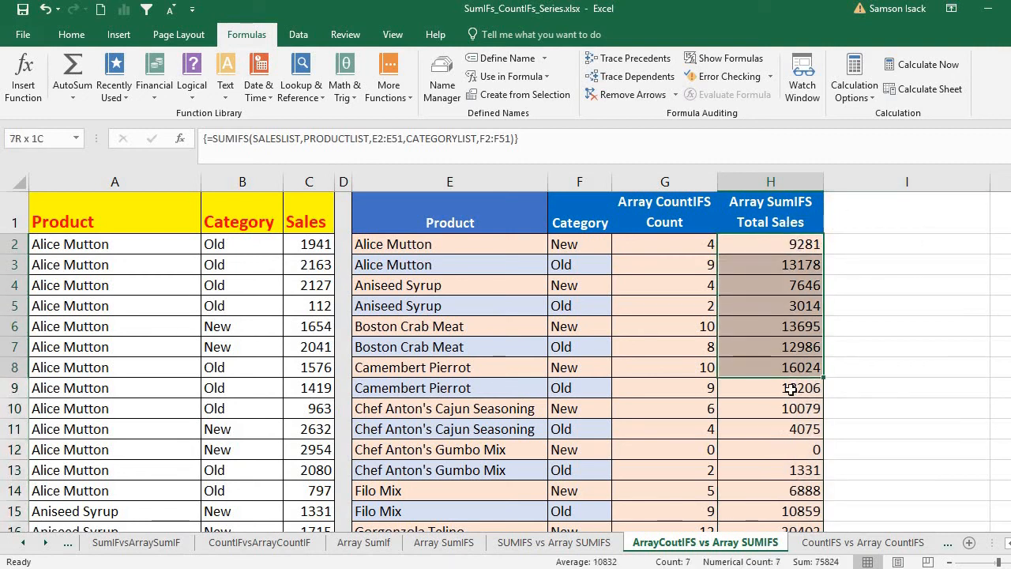
{"action": "left_click", "coordinate": [790, 264]}
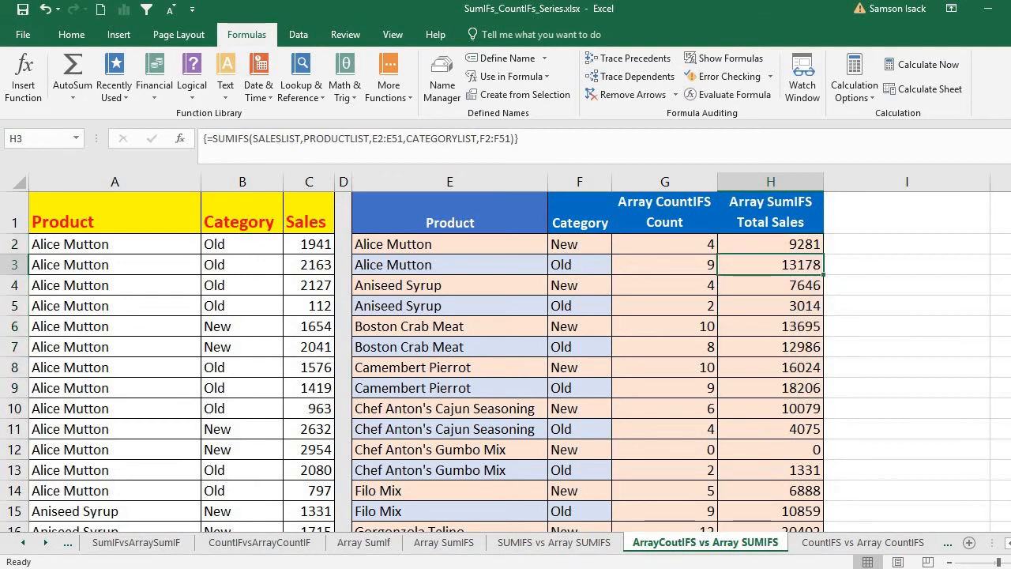
{"action": "scroll", "coordinate": [880, 260], "scroll_direction": "down", "scroll_amount": 1}
{"action": "left_click", "coordinate": [810, 263]}
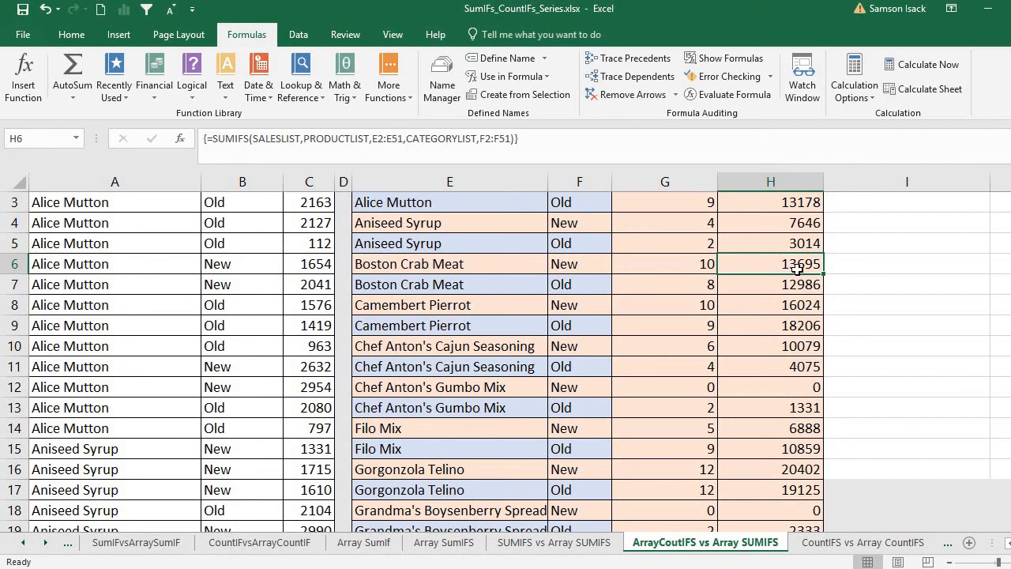
{"action": "scroll", "coordinate": [770, 253], "scroll_direction": "up", "scroll_amount": 1}
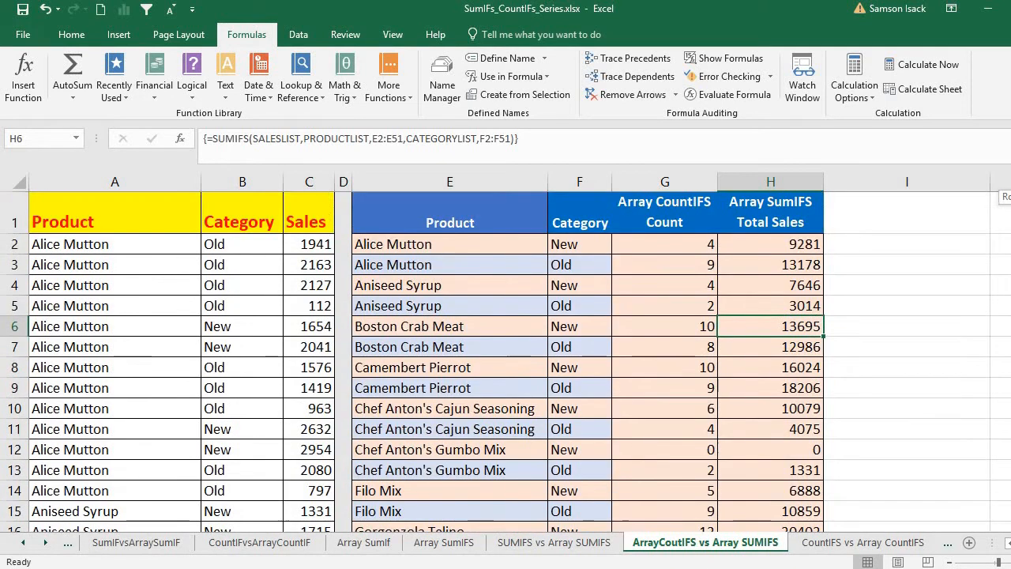
{"action": "left_click_drag", "start_coordinate": [773, 246], "coordinate": [844, 472]}
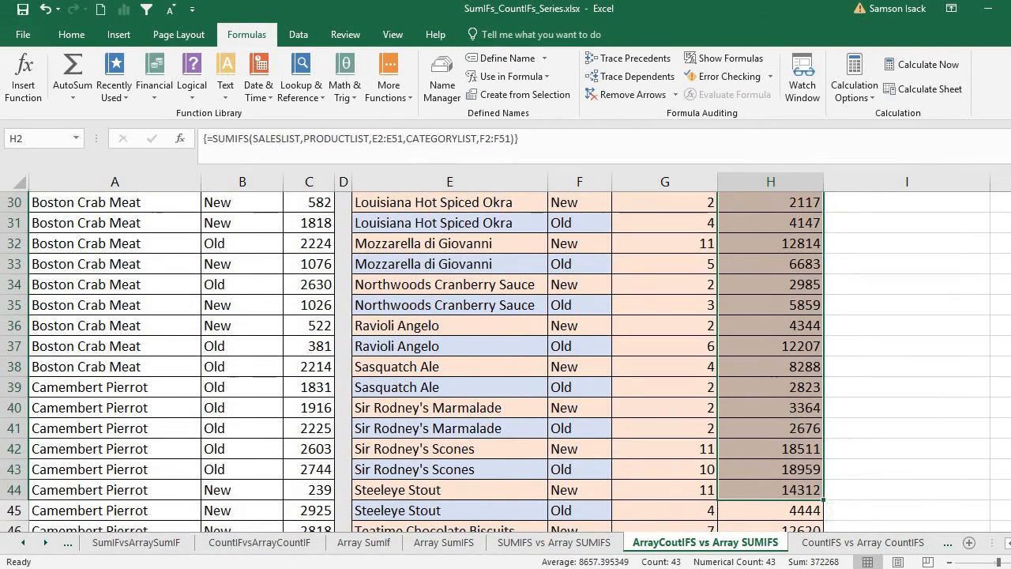
{"action": "scroll", "coordinate": [792, 227], "scroll_direction": "up", "scroll_amount": 10}
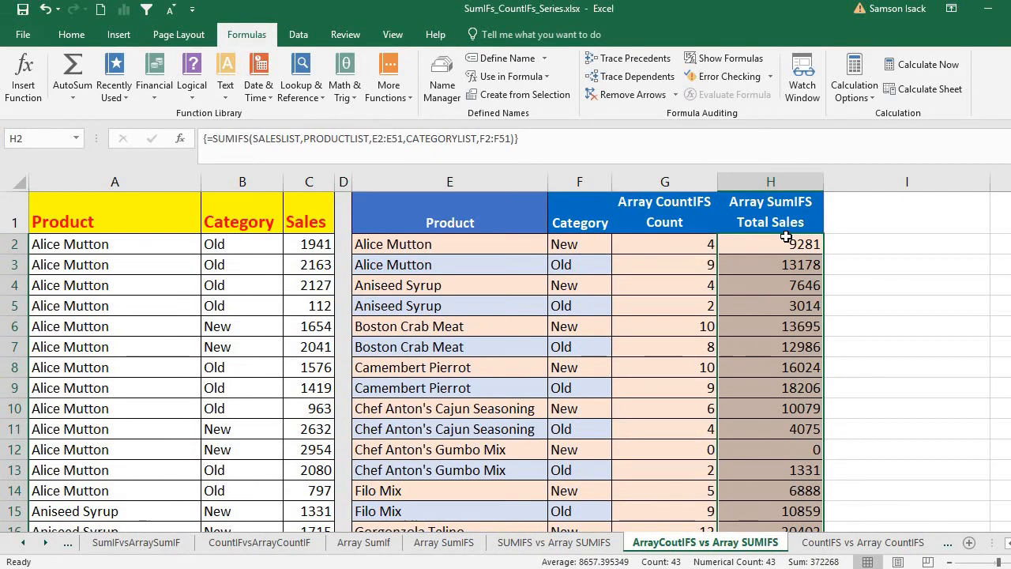
{"action": "left_click", "coordinate": [786, 240]}
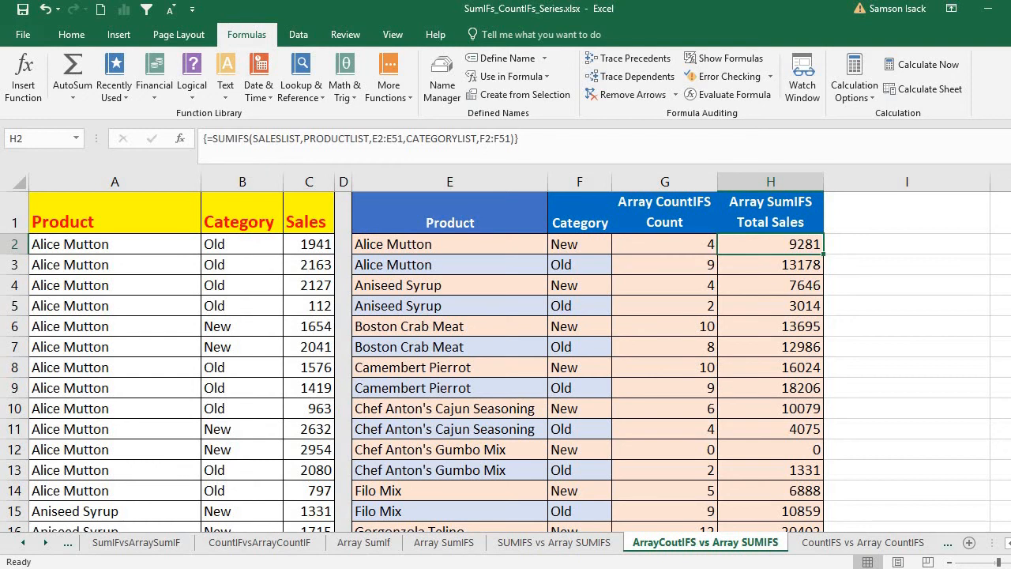
Step: Total the array SUMIFS results in H52 with =SUM(H2:H51)
{"action": "scroll", "coordinate": [778, 295], "scroll_direction": "down", "scroll_amount": 15}
{"action": "left_click", "coordinate": [806, 299]}
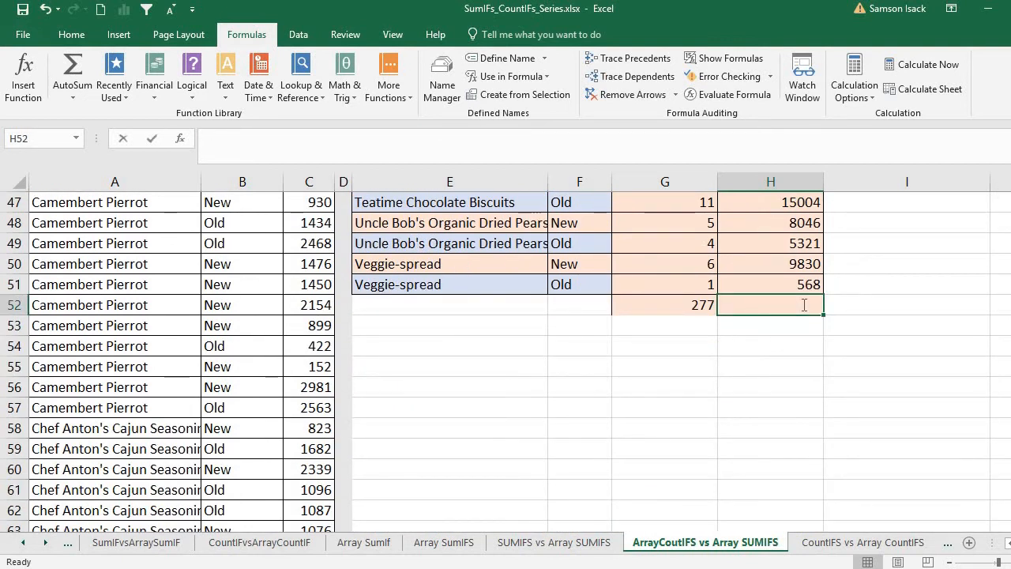
{"action": "type", "text": "=SUM("}
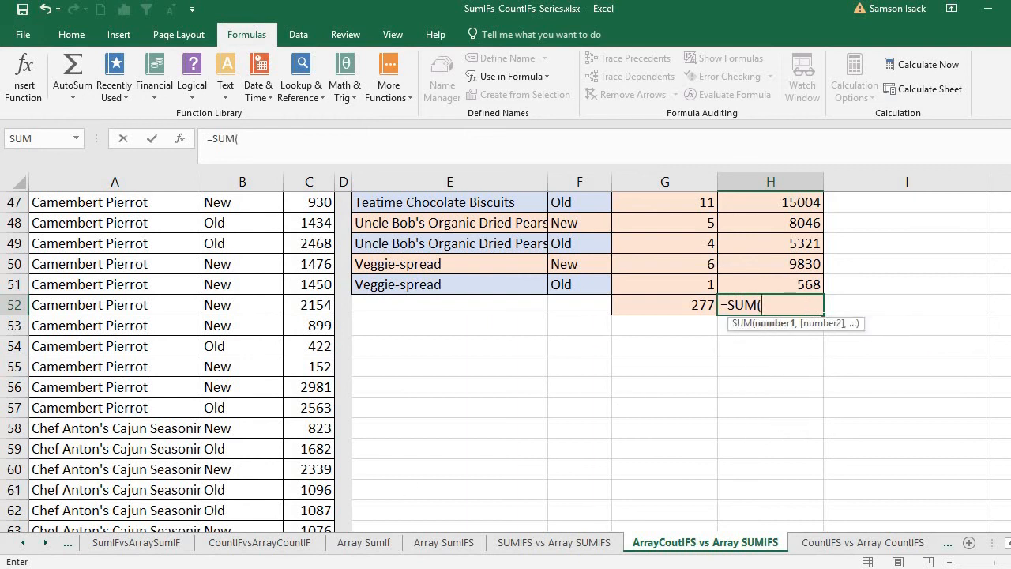
{"action": "left_click_drag", "start_coordinate": [814, 283], "coordinate": [784, 244]}
{"action": "type", "text": ")"}
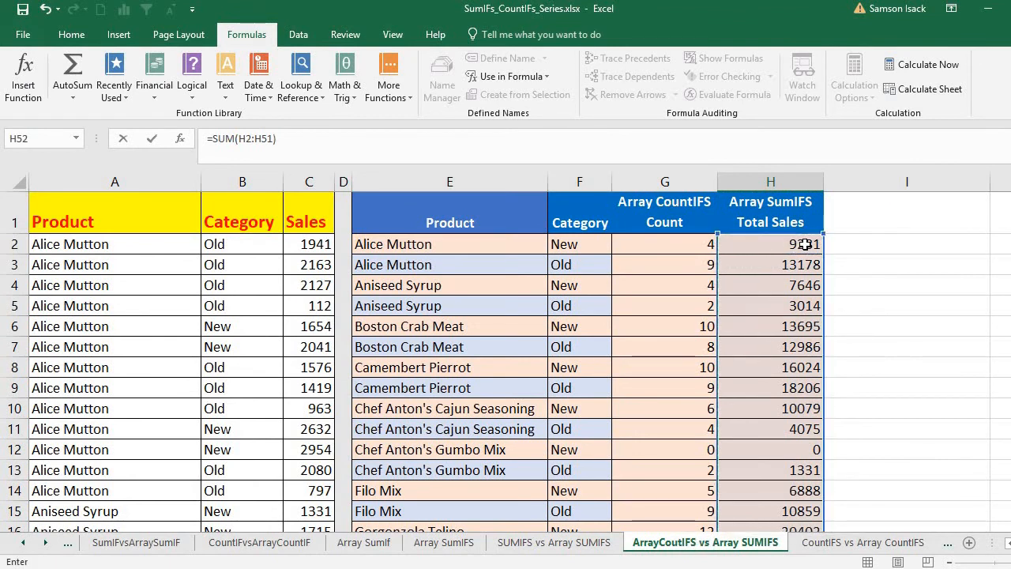
{"action": "key", "text": "Return"}
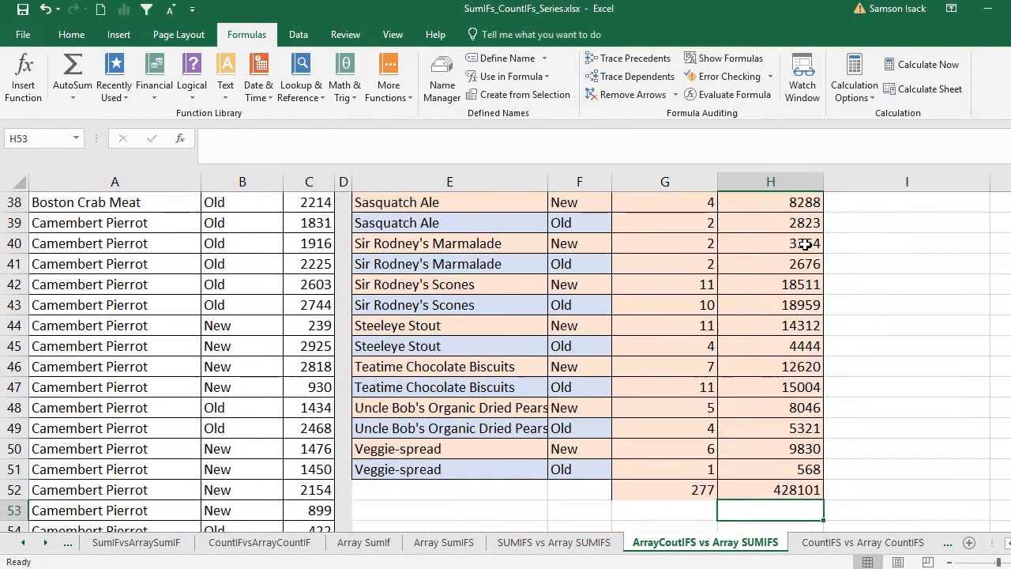
Step: Compare the total in H52 with the sum of the whole Sales column C
{"action": "left_click", "coordinate": [773, 486]}
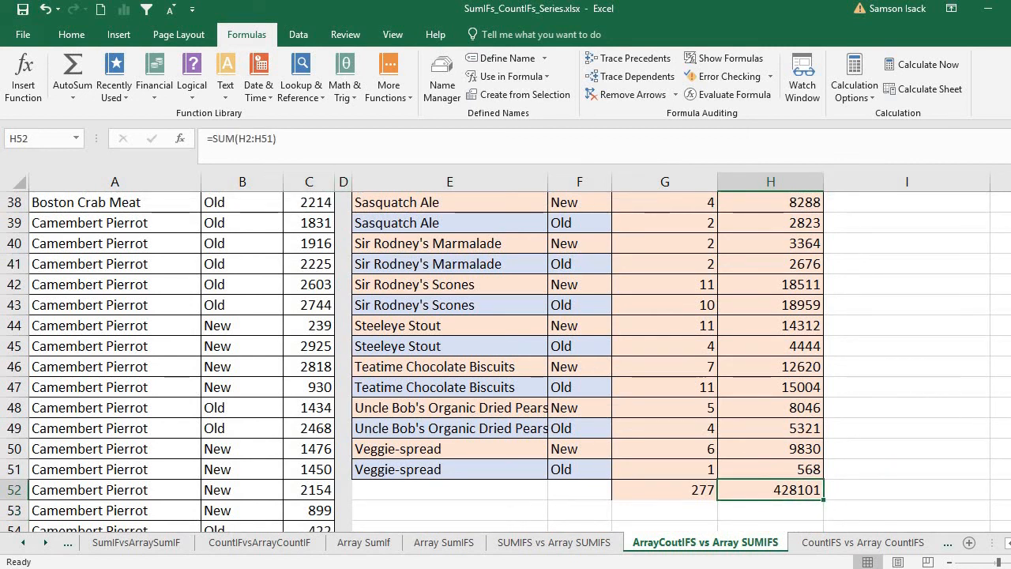
{"action": "scroll", "coordinate": [428, 211], "scroll_direction": "up", "scroll_amount": 12}
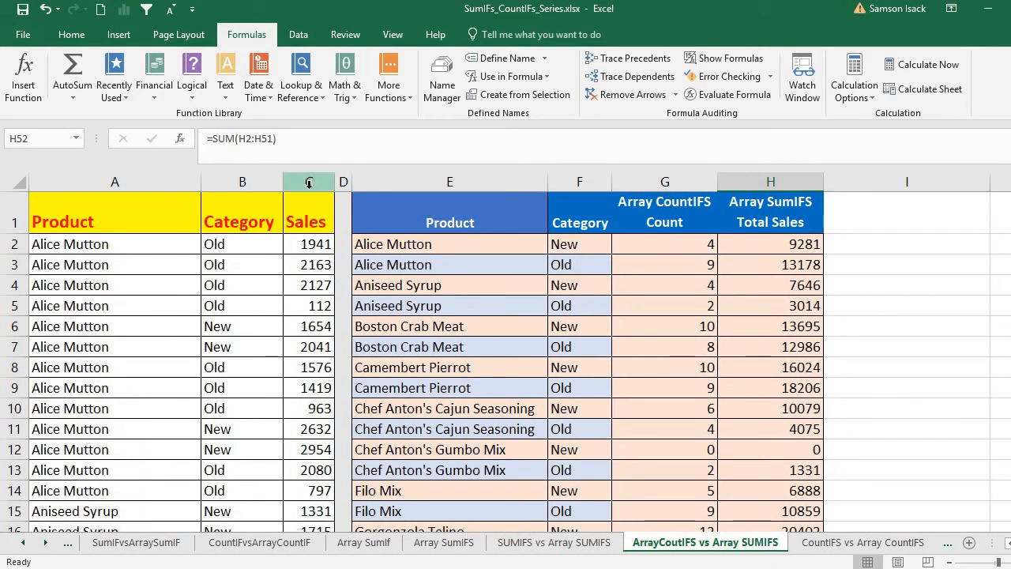
{"action": "left_click", "coordinate": [309, 183]}
{"action": "left_click_drag", "start_coordinate": [1007, 197], "coordinate": [1006, 244]}
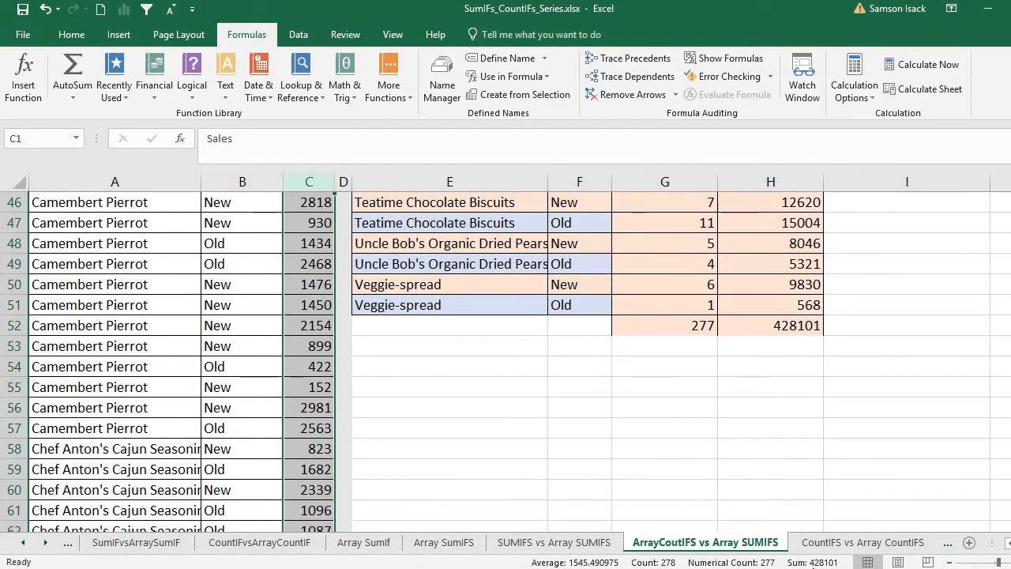
{"action": "left_click", "coordinate": [790, 326]}
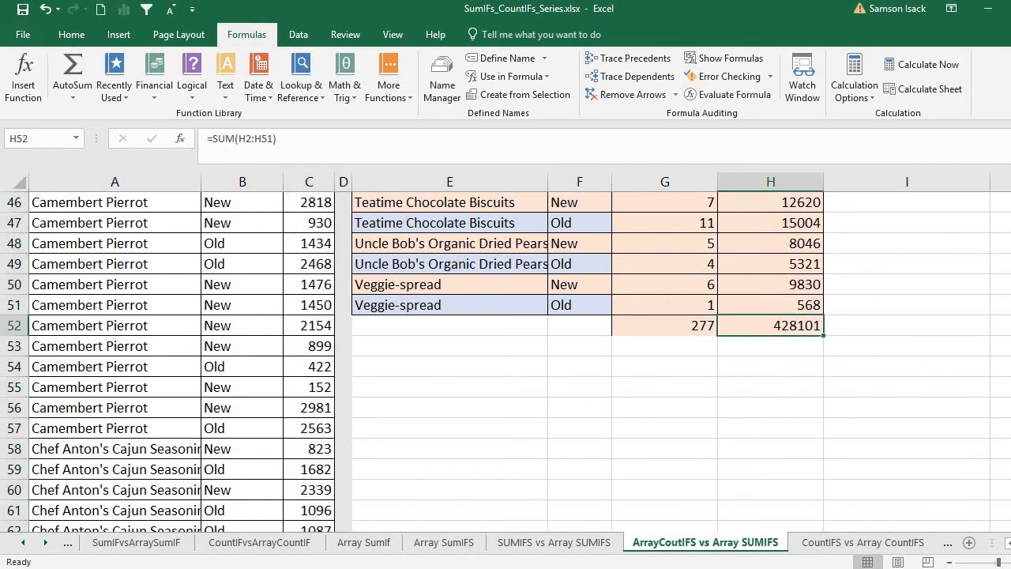
Step: Review the array SUMIFS formula in H2 and the results below it
{"action": "scroll", "coordinate": [794, 315], "scroll_direction": "up", "scroll_amount": 15}
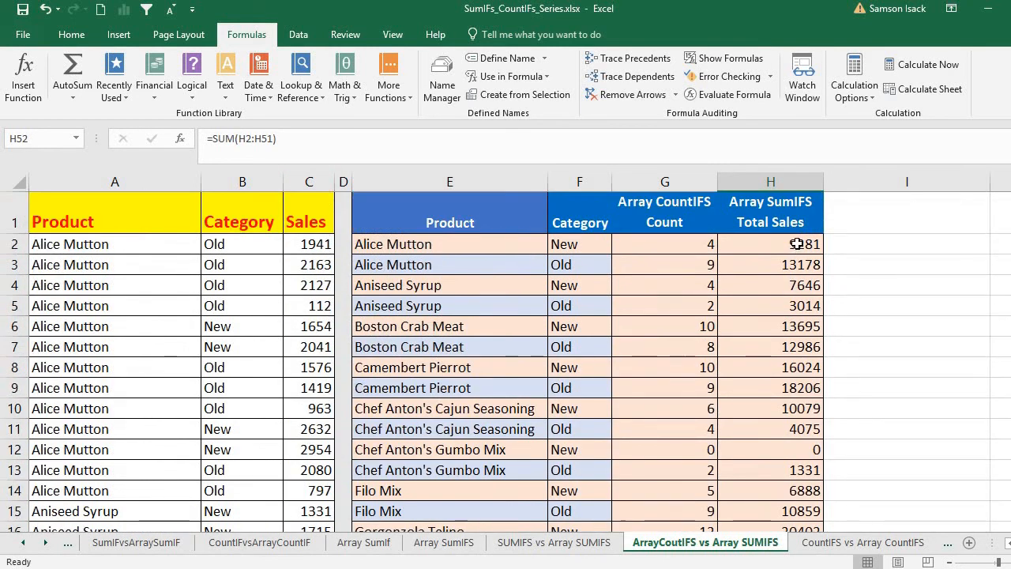
{"action": "left_click", "coordinate": [794, 244]}
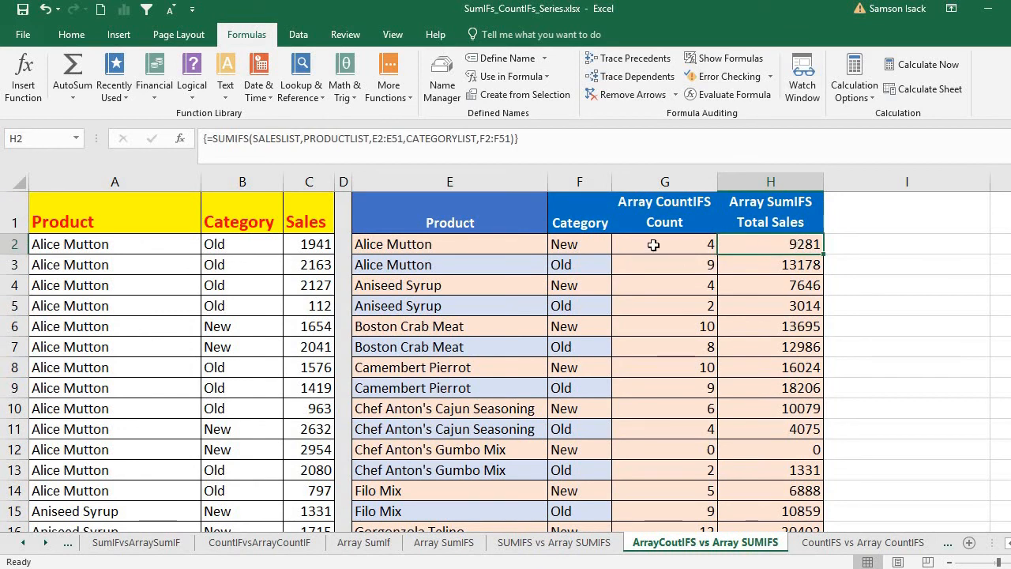
{"action": "left_click_drag", "start_coordinate": [786, 257], "coordinate": [798, 506]}
Step: Examine the product and category pairs in E2:F5 that serve as criteria for the counts and totals
{"action": "left_click", "coordinate": [446, 246]}
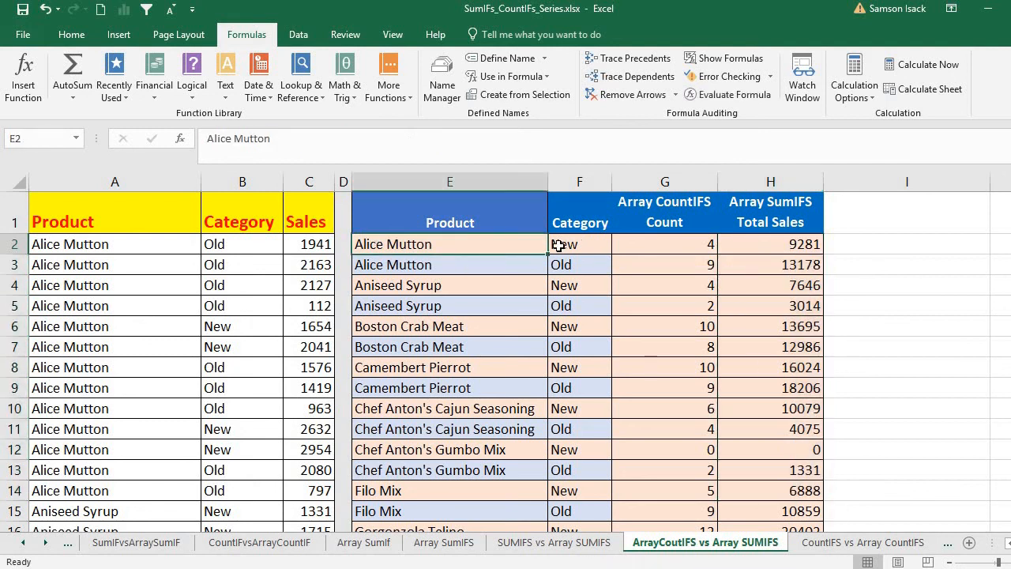
{"action": "left_click", "coordinate": [566, 248]}
{"action": "left_click", "coordinate": [510, 250]}
{"action": "left_click", "coordinate": [588, 249]}
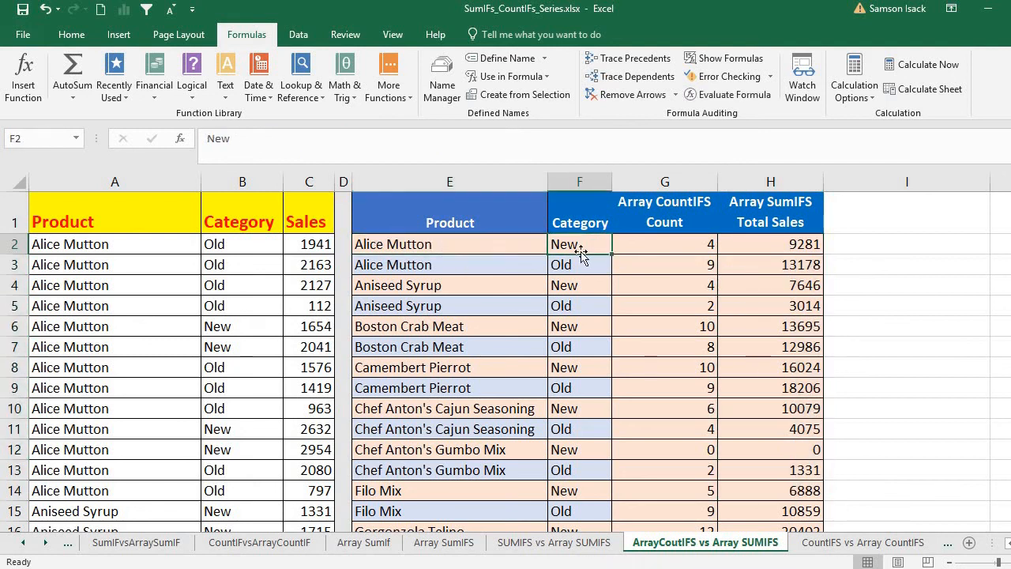
{"action": "left_click", "coordinate": [514, 264]}
{"action": "left_click", "coordinate": [589, 266]}
{"action": "left_click", "coordinate": [474, 289]}
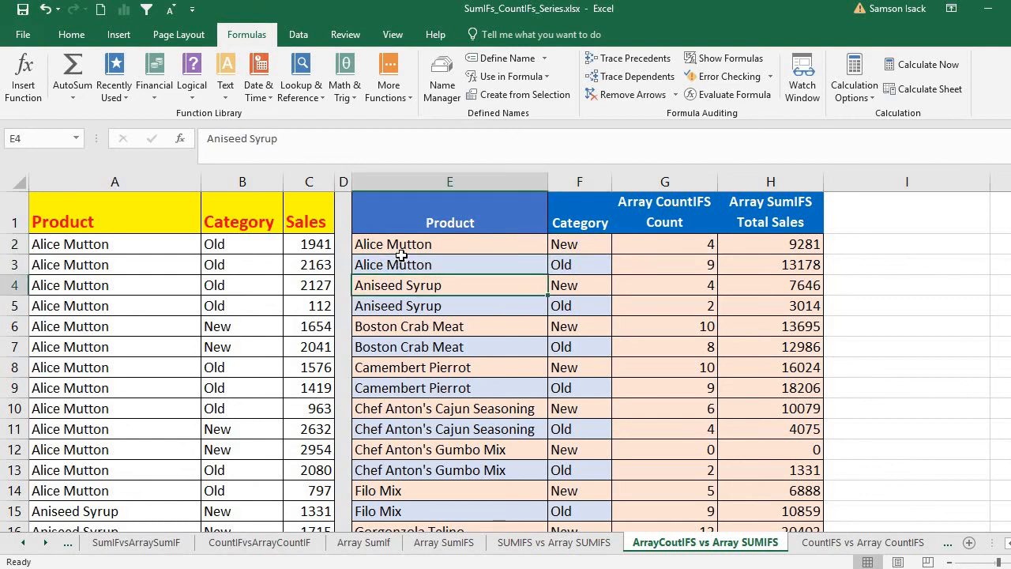
{"action": "left_click", "coordinate": [516, 261]}
{"action": "left_click_drag", "start_coordinate": [610, 268], "coordinate": [609, 269]}
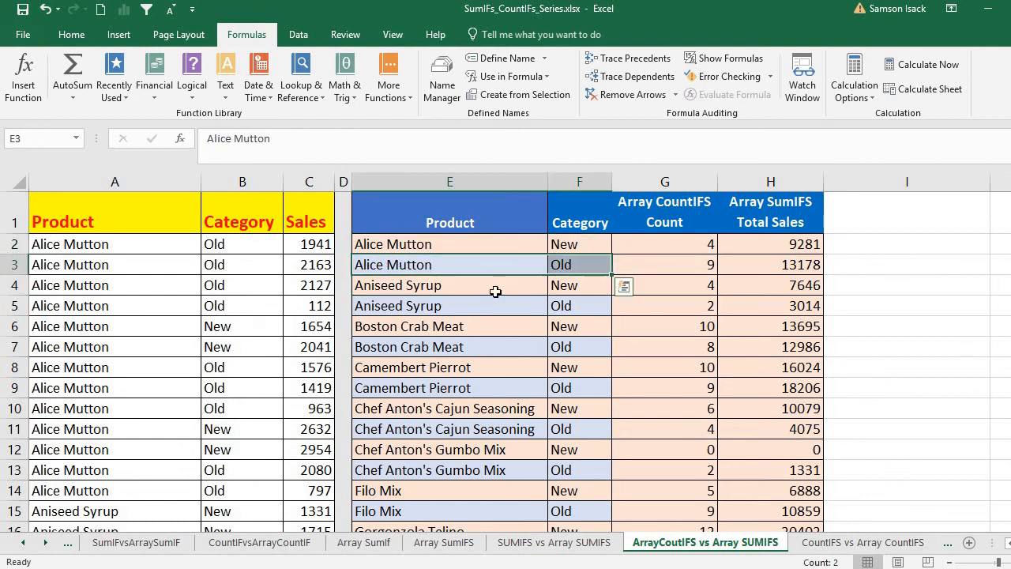
{"action": "left_click_drag", "start_coordinate": [491, 291], "coordinate": [663, 290]}
{"action": "left_click_drag", "start_coordinate": [545, 306], "coordinate": [585, 306]}
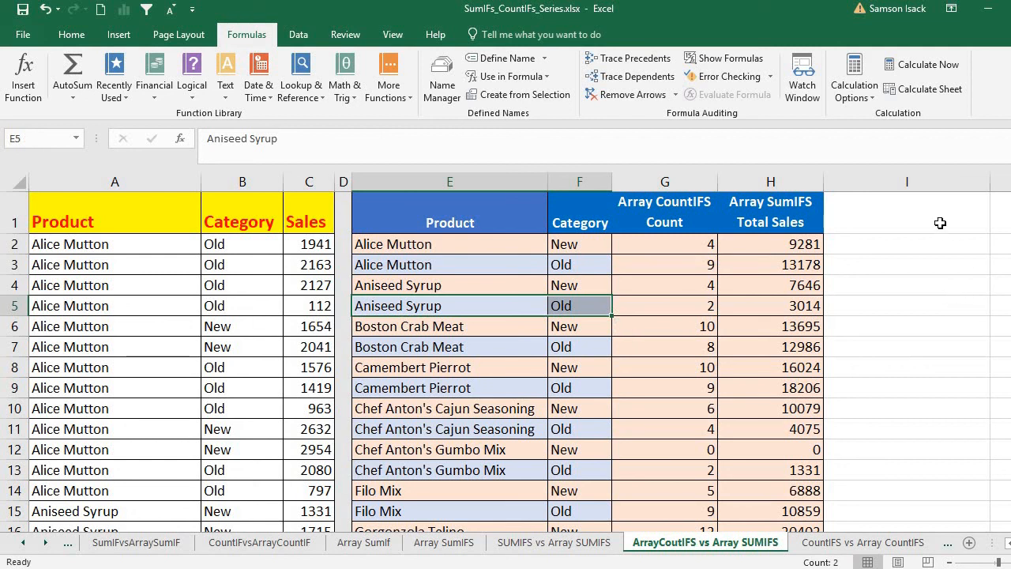
Step: Compare the array COUNTIFS formula in G2 with the array SUMIFS formula in H2
{"action": "left_click", "coordinate": [690, 247]}
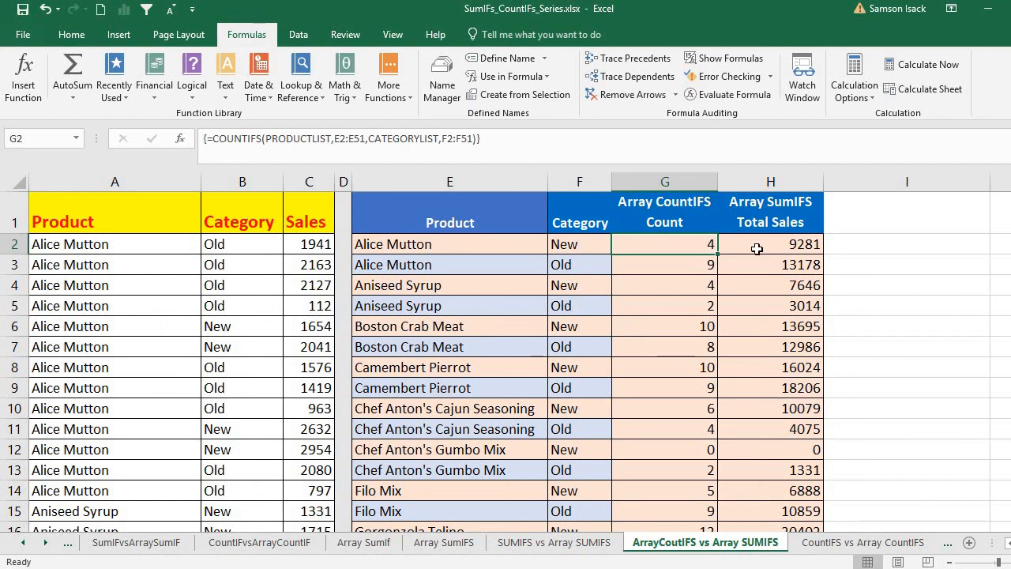
{"action": "left_click", "coordinate": [783, 247]}
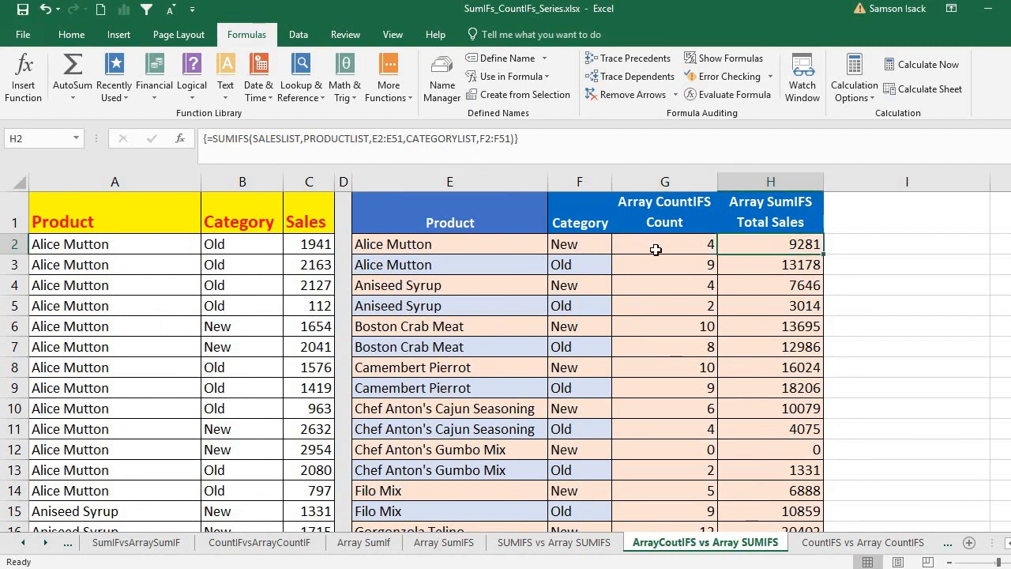
{"action": "left_click", "coordinate": [656, 250]}
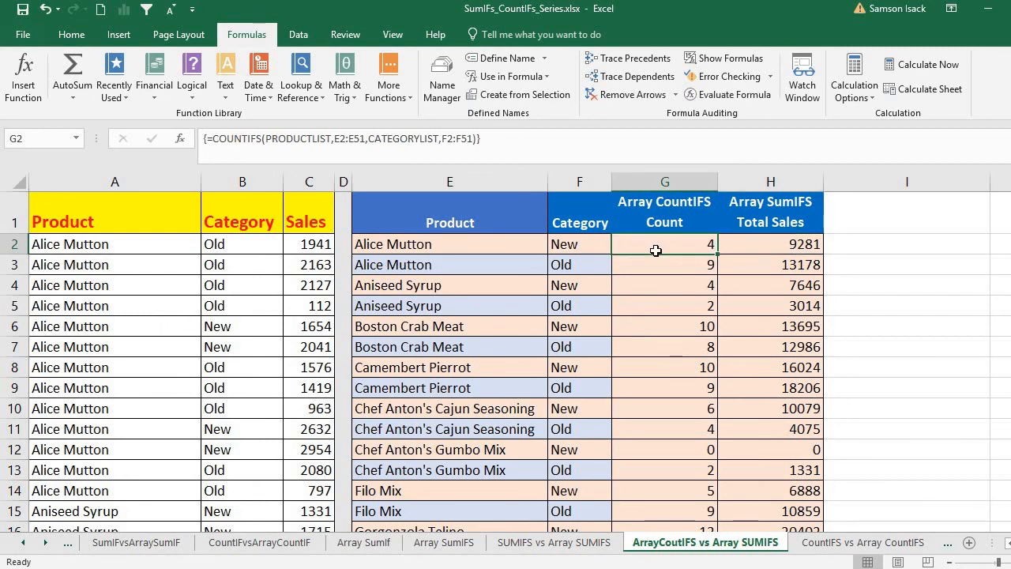